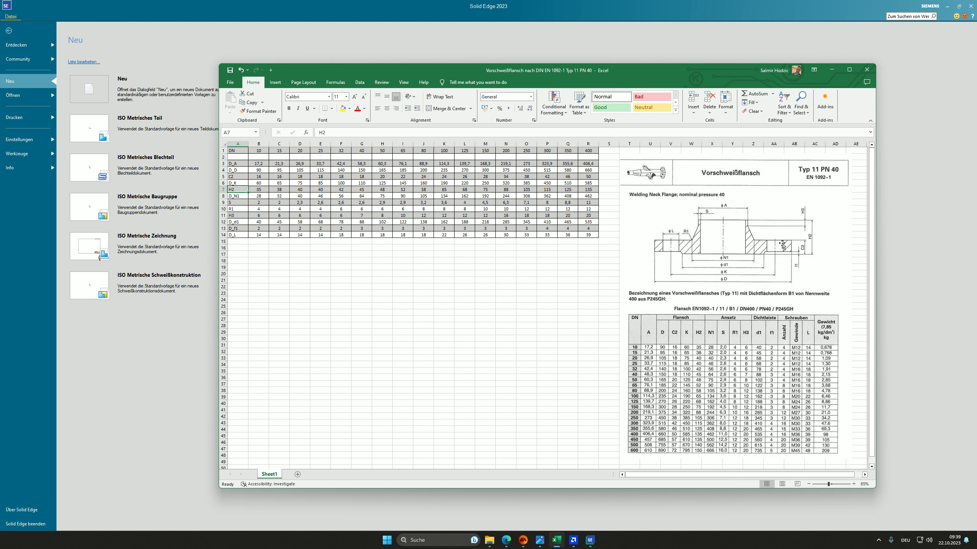
- Create a new ISO metric part in Solid Edge and start a sketch on the Oben (xy) reference plane
{"action": "left_click", "coordinate": [888, 230]}
{"action": "left_click", "coordinate": [87, 134]}
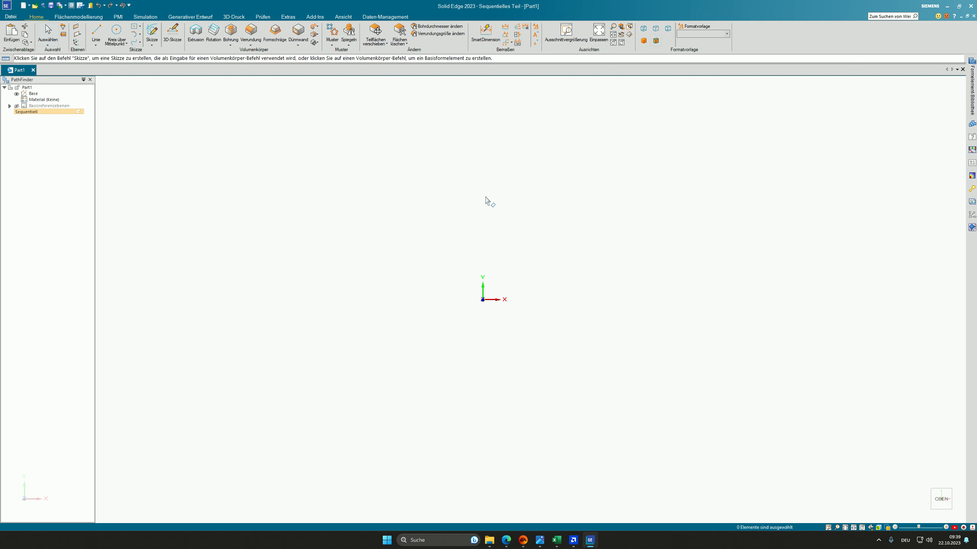
{"action": "left_click", "coordinate": [154, 33]}
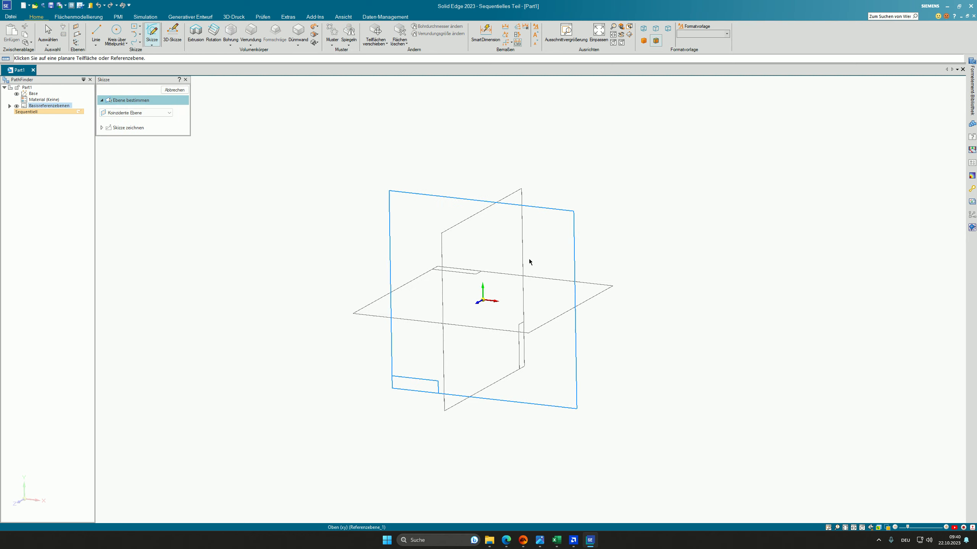
{"action": "left_click", "coordinate": [538, 211]}
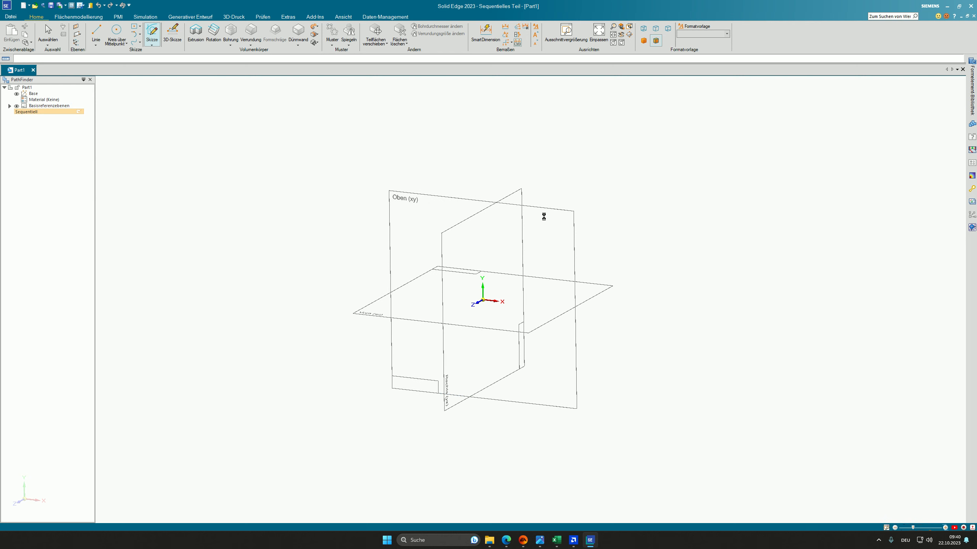
{"action": "right_click", "coordinate": [584, 150]}
{"action": "left_click", "coordinate": [608, 129]}
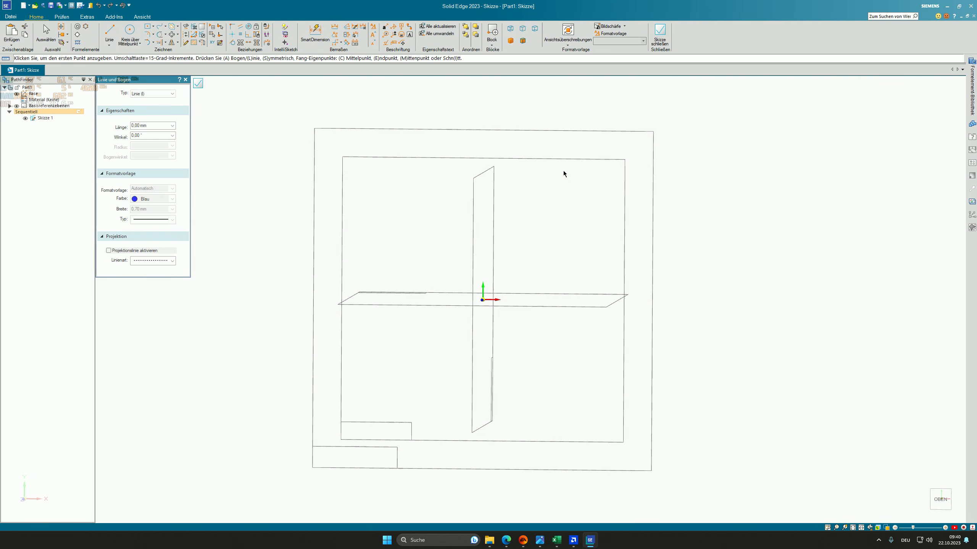
- Switch to the Excel workbook with the flange dimensions and move its window off the sketch area
{"action": "right_click", "coordinate": [531, 230]}
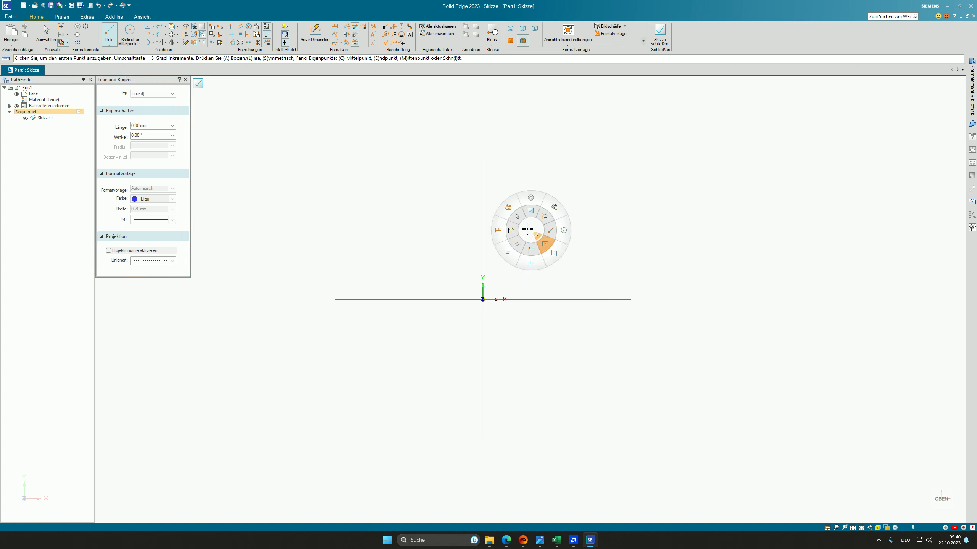
{"action": "left_click", "coordinate": [517, 216]}
{"action": "left_click", "coordinate": [315, 33]}
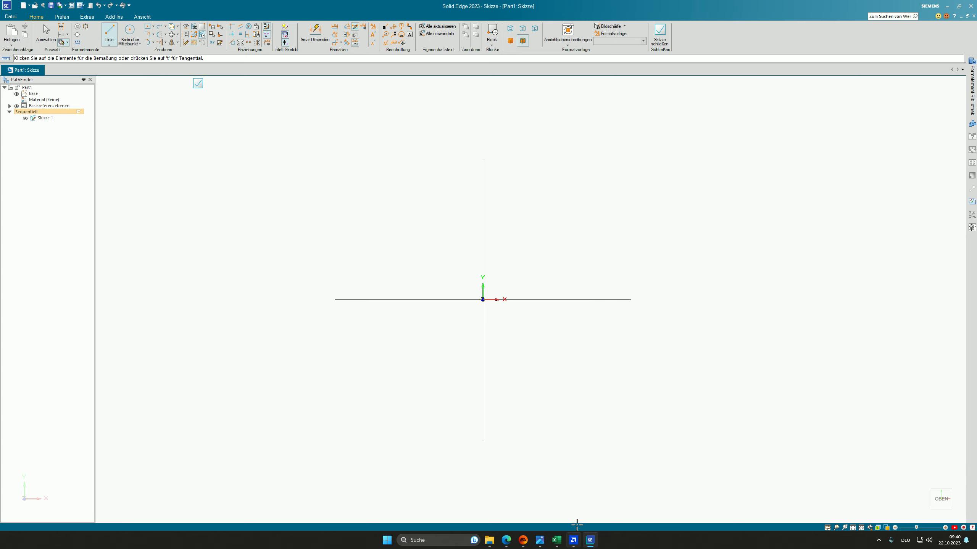
{"action": "left_click", "coordinate": [556, 540]}
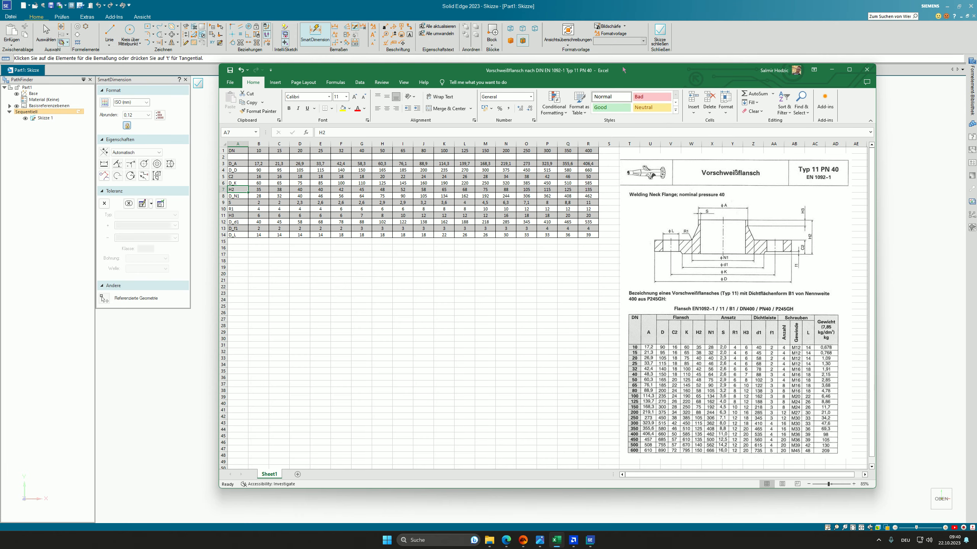
{"action": "left_click_drag", "start_coordinate": [624, 70], "coordinate": [976, 38]}
- Draw a vertical axis line about 33 mm long upward from the sketch origin
{"action": "right_click", "coordinate": [519, 245]}
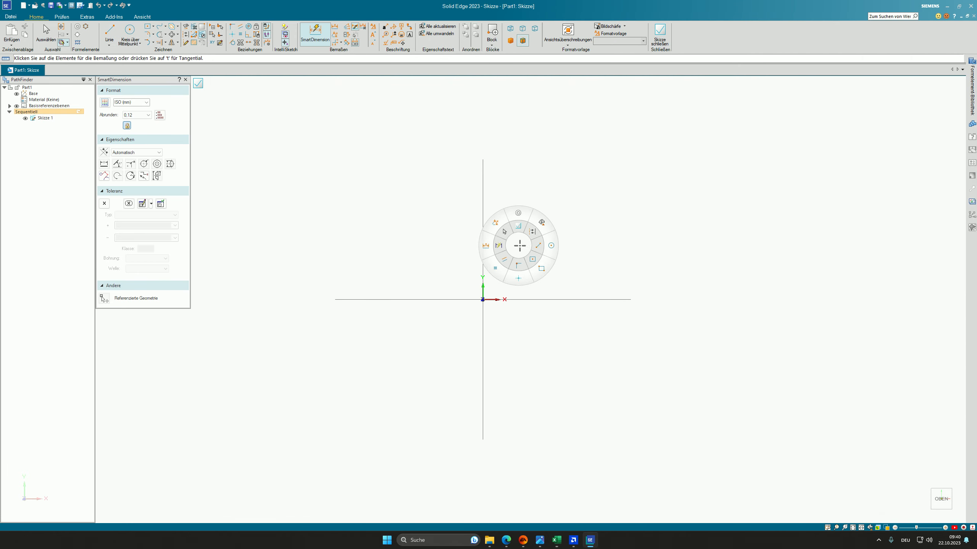
{"action": "left_click", "coordinate": [504, 260]}
{"action": "left_click", "coordinate": [483, 299]}
{"action": "left_click", "coordinate": [482, 213]}
{"action": "right_click", "coordinate": [513, 210]}
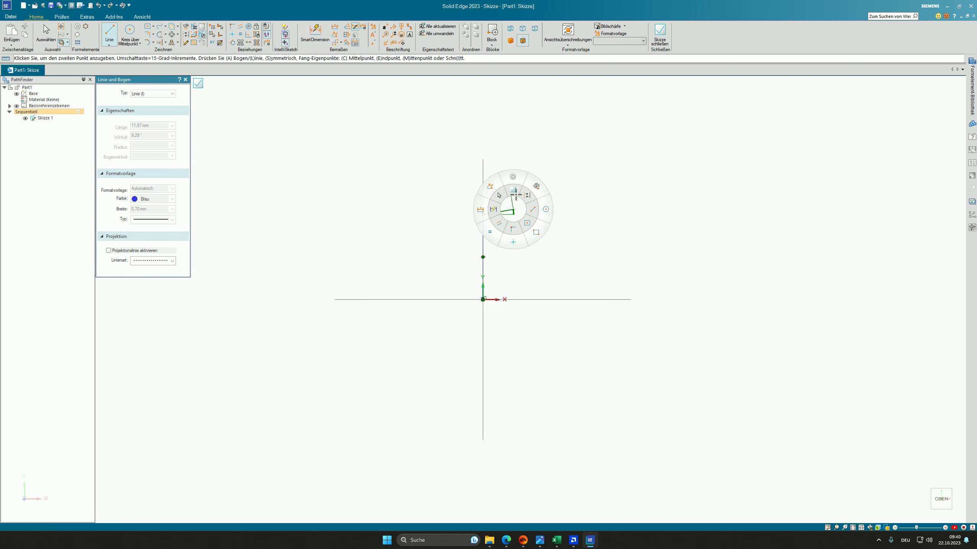
{"action": "left_click", "coordinate": [499, 196]}
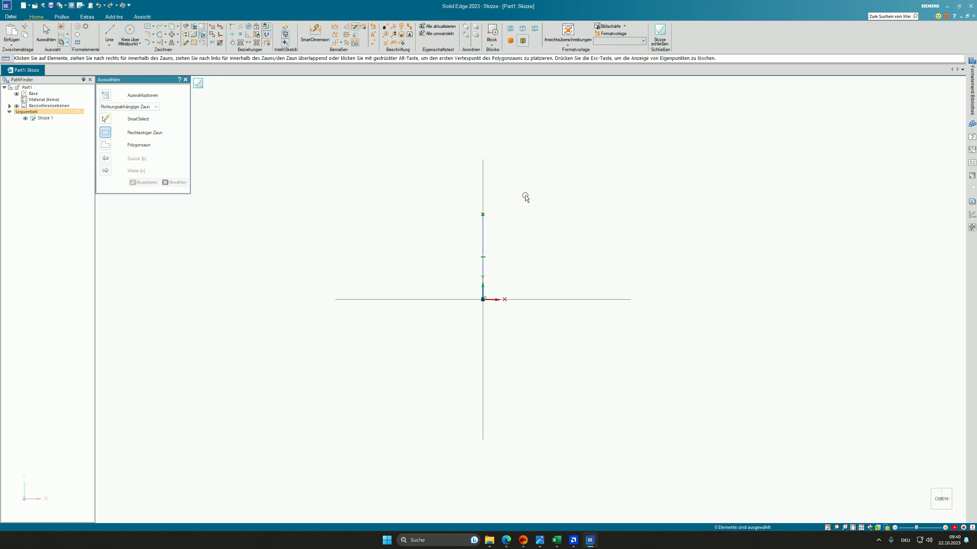
- Convert the vertical axis line to construction geometry and dimension its length
{"action": "mouse_move", "coordinate": [524, 195]}
{"action": "right_mouse_down"}
{"action": "mouse_move", "coordinate": [481, 223]}
{"action": "mouse_move", "coordinate": [493, 227]}
{"action": "mouse_move", "coordinate": [479, 245]}
{"action": "right_mouse_up"}
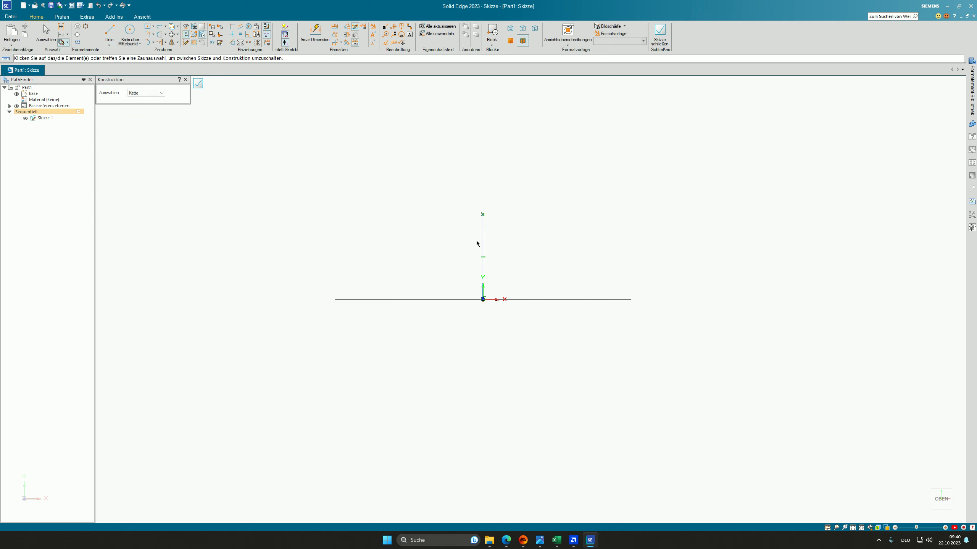
{"action": "left_click", "coordinate": [482, 244]}
{"action": "left_click", "coordinate": [437, 245]}
- Sketch the neck outline beside the axis: an inner edge about 33 mm high, a short top edge, a vertical outer edge and an outward slope
{"action": "right_click_drag", "start_coordinate": [555, 276], "coordinate": [572, 276]}
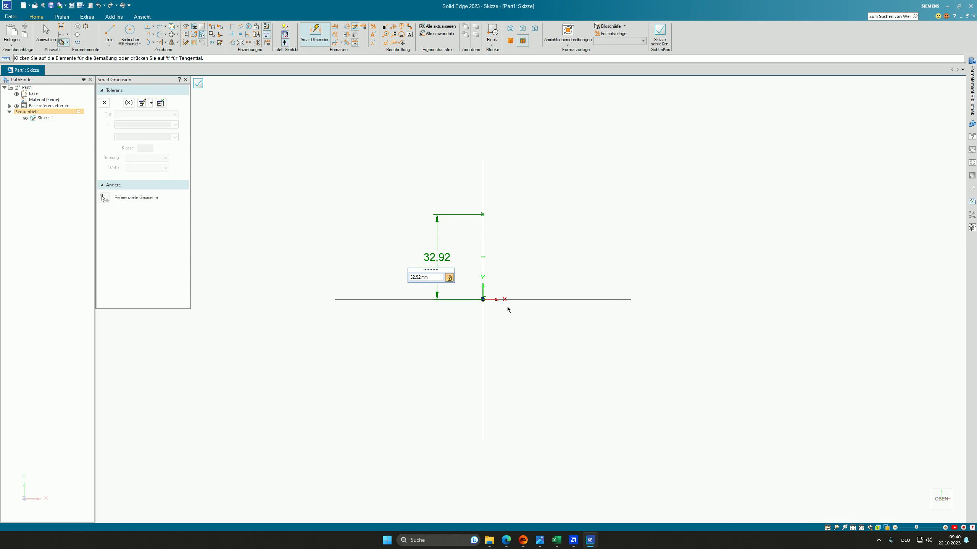
{"action": "left_click", "coordinate": [539, 299]}
{"action": "left_click", "coordinate": [539, 214]}
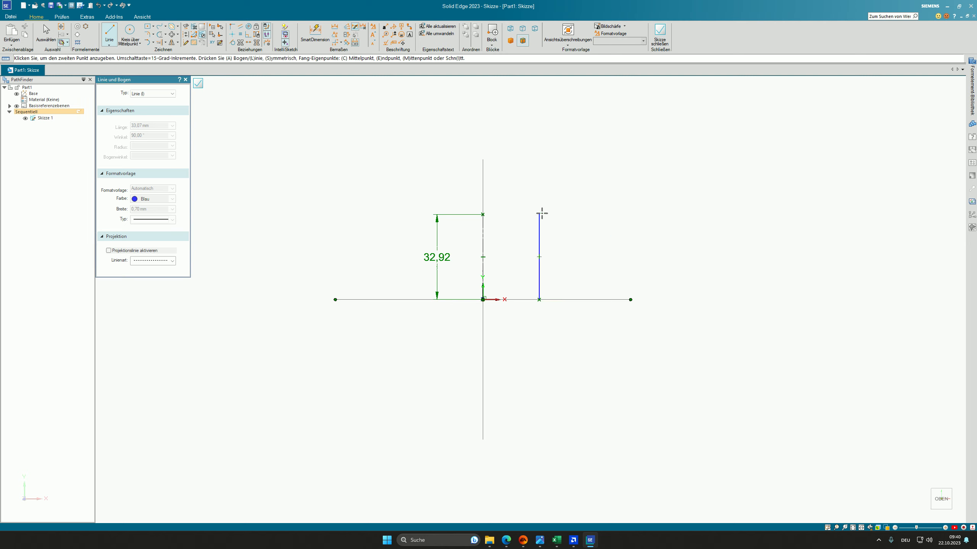
{"action": "left_click", "coordinate": [548, 214]}
{"action": "left_click", "coordinate": [548, 241]}
{"action": "left_click", "coordinate": [573, 277]}
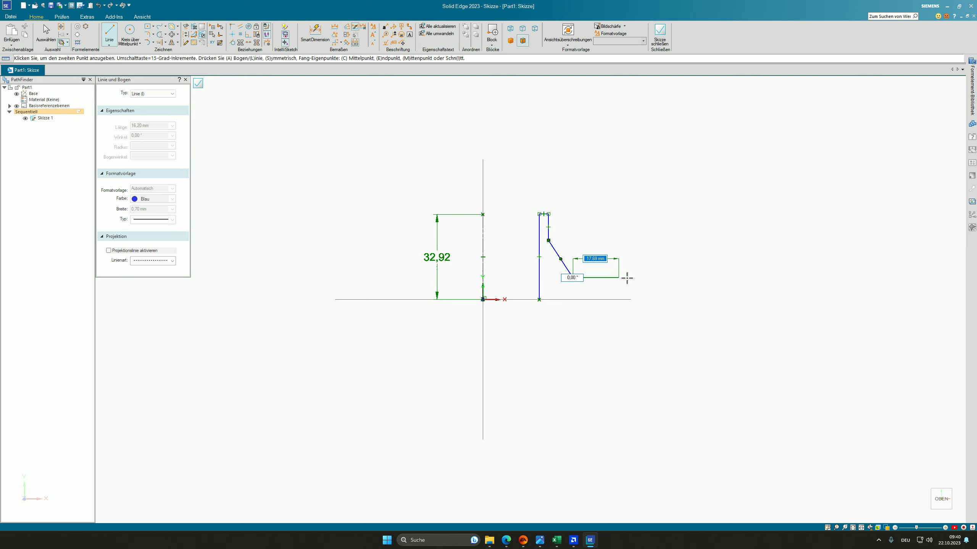
- Continue the outline with the flange plate's top, outer and bottom edges, then a short slanted raised-face edge and the base edge closing the profile
{"action": "left_click", "coordinate": [650, 277]}
{"action": "left_click", "coordinate": [651, 294]}
{"action": "scroll", "coordinate": [588, 292], "scroll_direction": "up", "scroll_amount": 1}
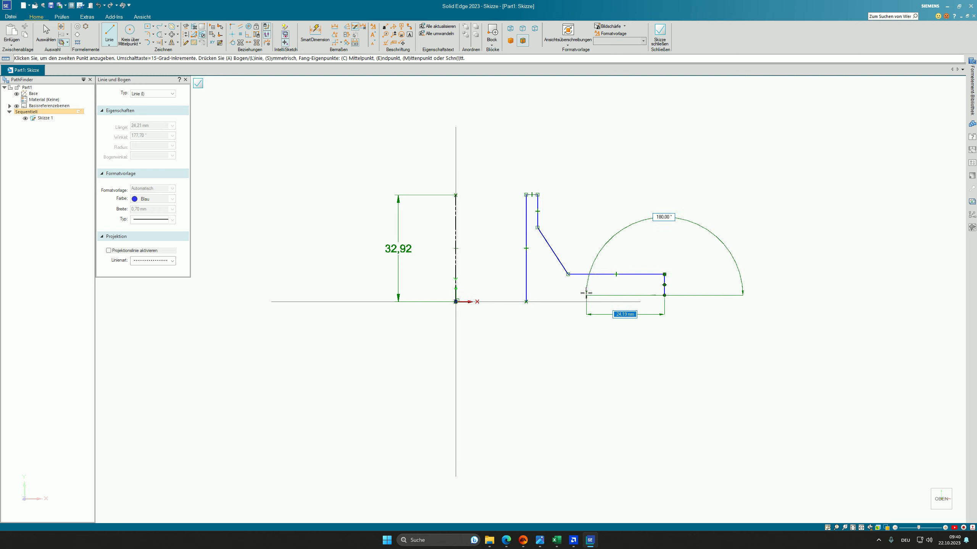
{"action": "left_click", "coordinate": [594, 293]}
{"action": "left_click", "coordinate": [585, 302]}
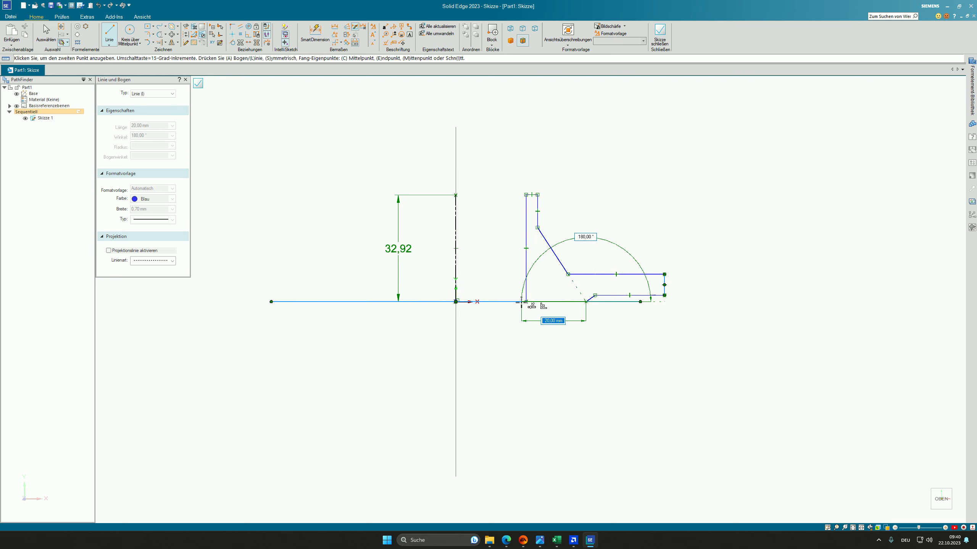
{"action": "right_click", "coordinate": [570, 203]}
{"action": "right_click_drag", "start_coordinate": [597, 212], "coordinate": [597, 227]}
{"action": "key", "text": "Escape"}
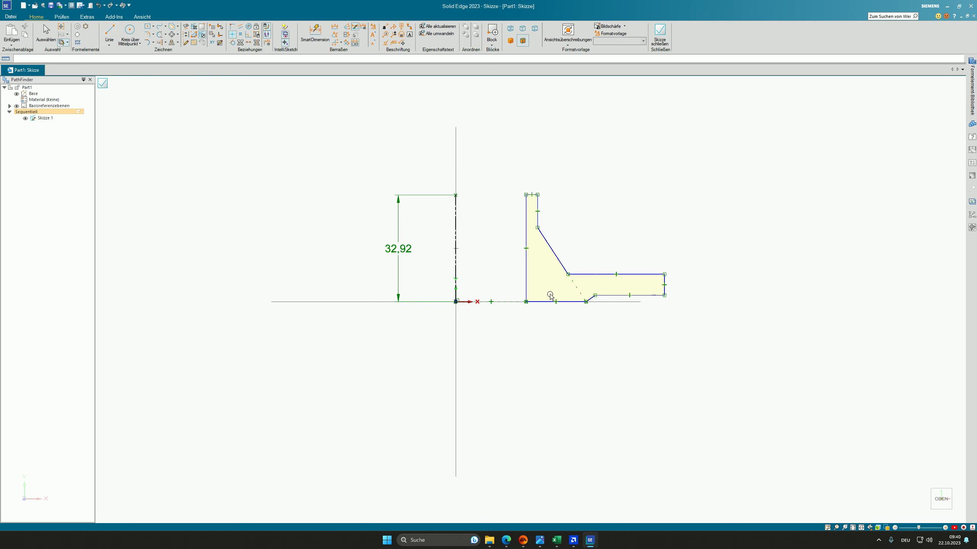
- Align the neck's upper inner corner horizontally with the axis line's upper endpoint
{"action": "right_click_drag", "start_coordinate": [577, 290], "coordinate": [512, 197]}
{"action": "left_click", "coordinate": [526, 194]}
{"action": "left_click", "coordinate": [455, 195]}
- Dimension the angle between the base edge and the slanted raised-face edge and set it to 75°
{"action": "scroll", "coordinate": [595, 301], "scroll_direction": "up", "scroll_amount": 1}
{"action": "scroll", "coordinate": [594, 301], "scroll_direction": "up", "scroll_amount": 3}
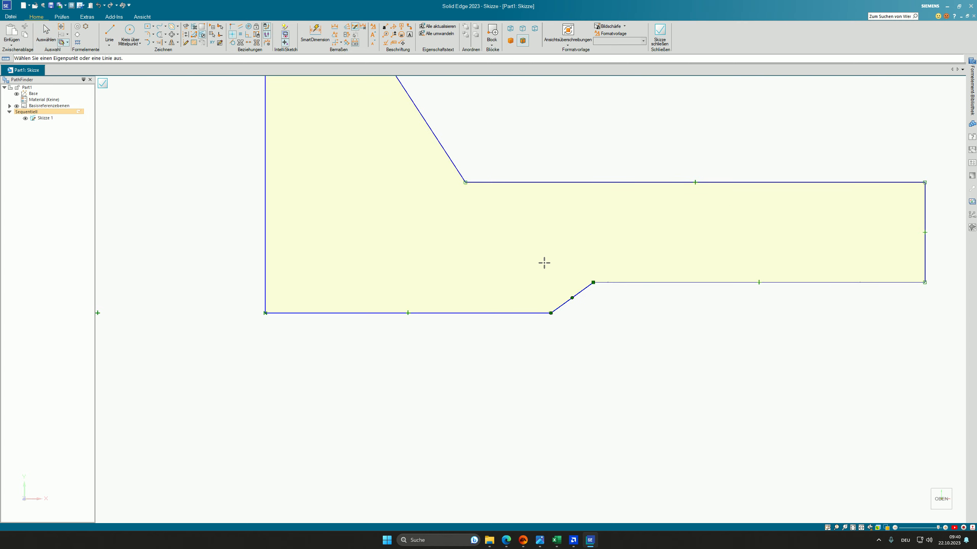
{"action": "right_click_drag", "start_coordinate": [542, 261], "coordinate": [519, 238]}
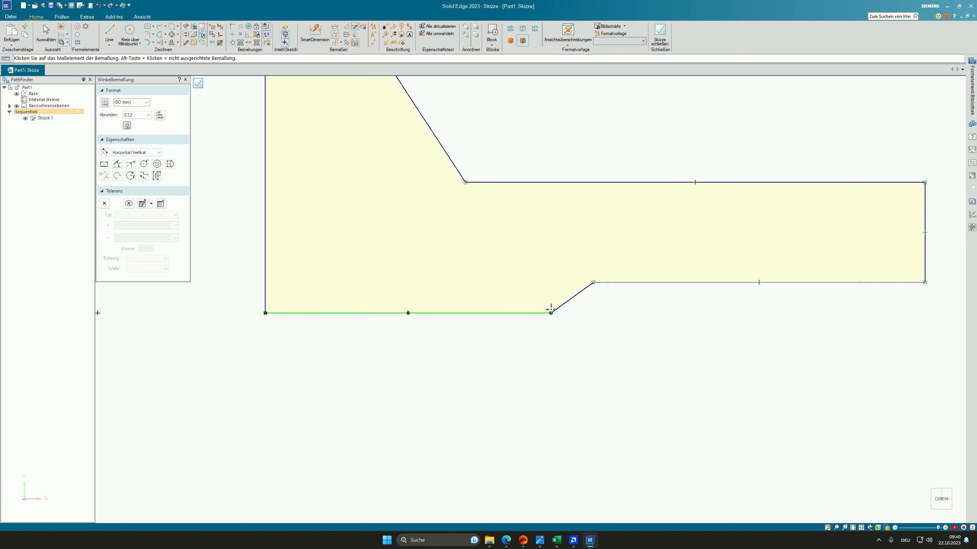
{"action": "left_click", "coordinate": [559, 307]}
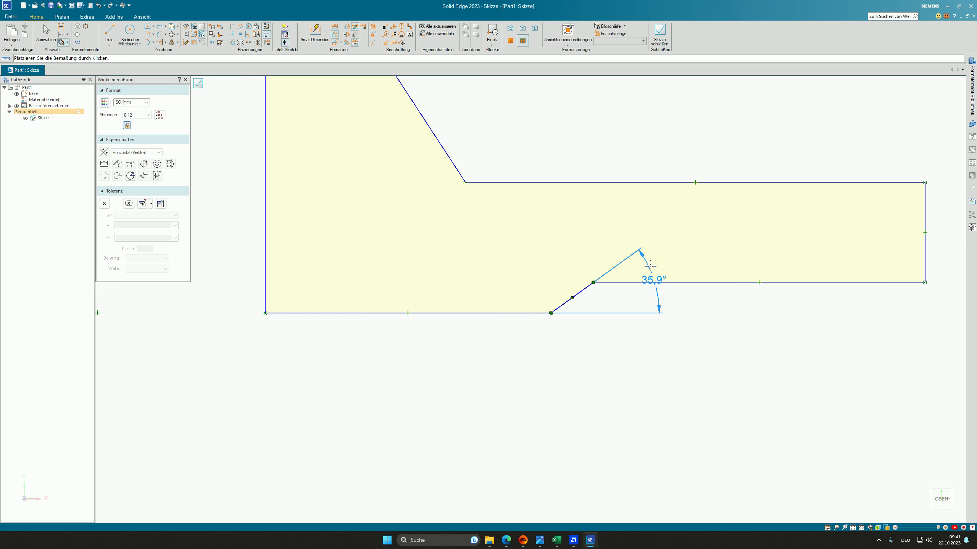
{"action": "left_click", "coordinate": [702, 265]}
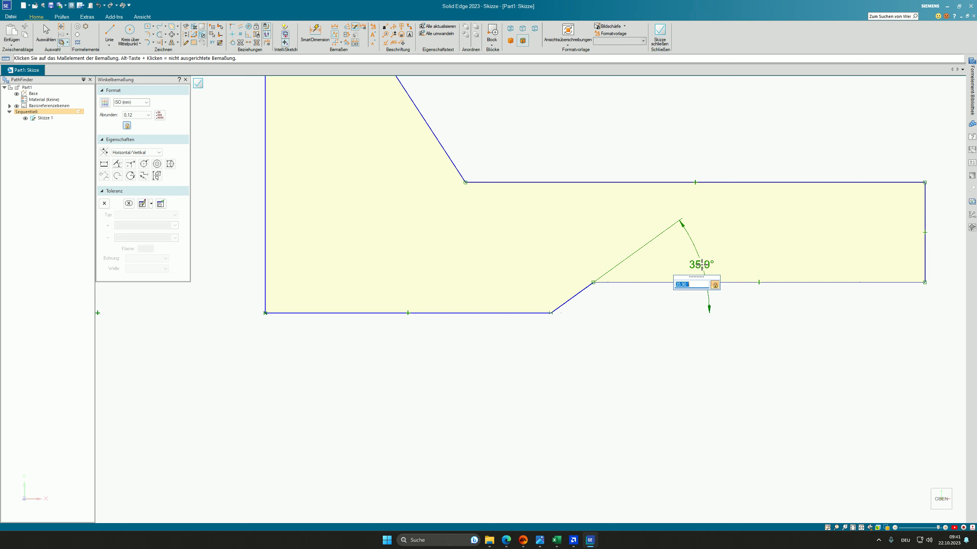
{"action": "type", "text": "75"}
{"action": "key", "text": "Return"}
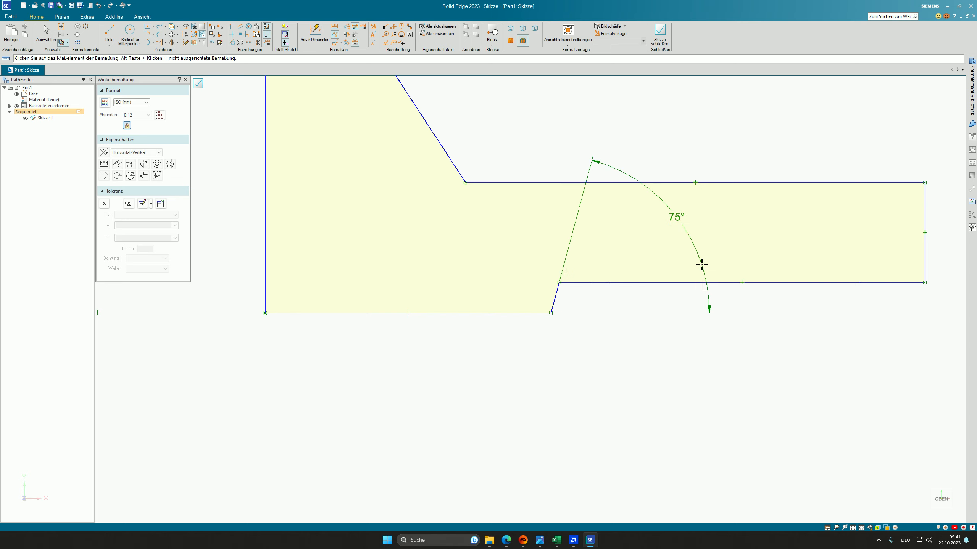
{"action": "key", "text": "Escape"}
- Place the 75° dimension closer to its edge and shorten the flange plate by moving its outer vertical edge inward
{"action": "scroll", "coordinate": [580, 329], "scroll_direction": "down", "scroll_amount": 5}
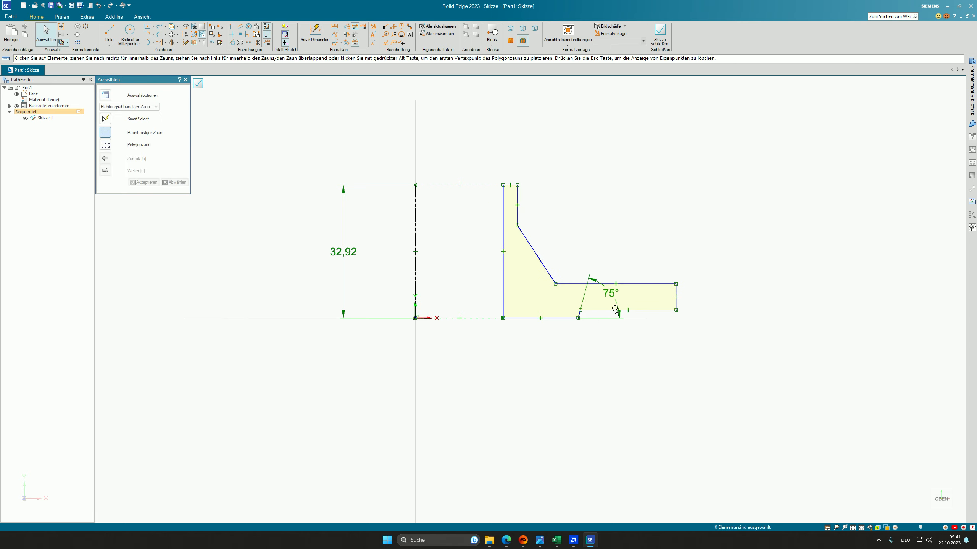
{"action": "scroll", "coordinate": [618, 306], "scroll_direction": "up", "scroll_amount": 2}
{"action": "left_click", "coordinate": [594, 297]}
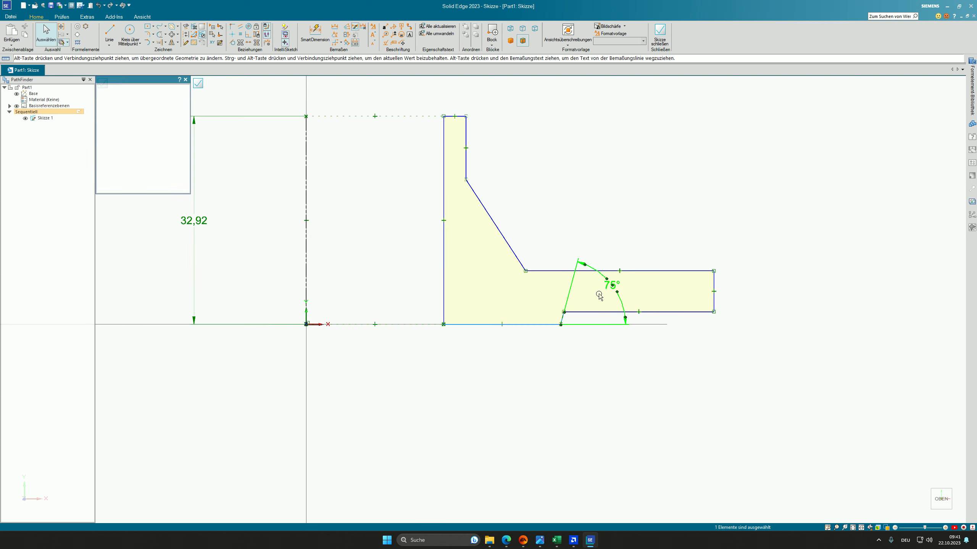
{"action": "left_click", "coordinate": [602, 342]}
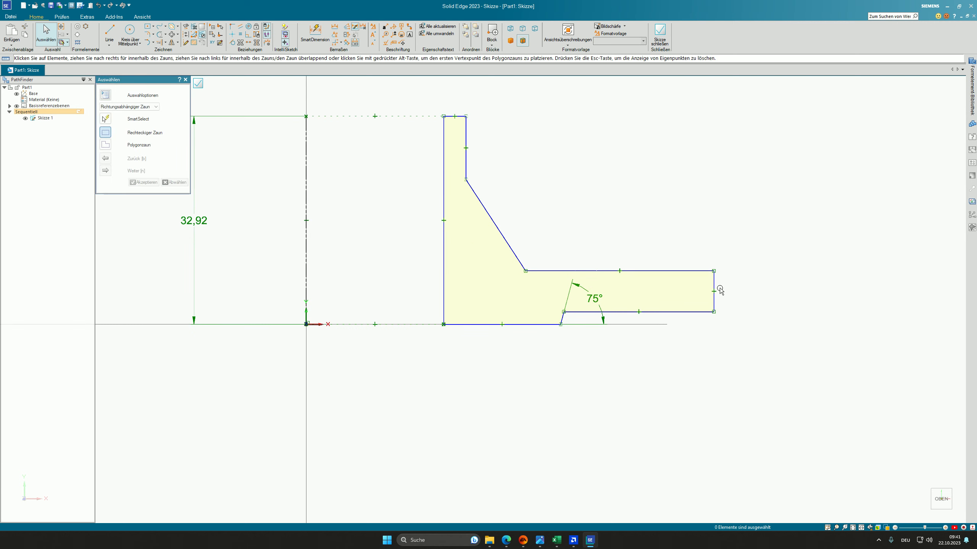
{"action": "left_click_drag", "start_coordinate": [714, 282], "coordinate": [646, 283]}
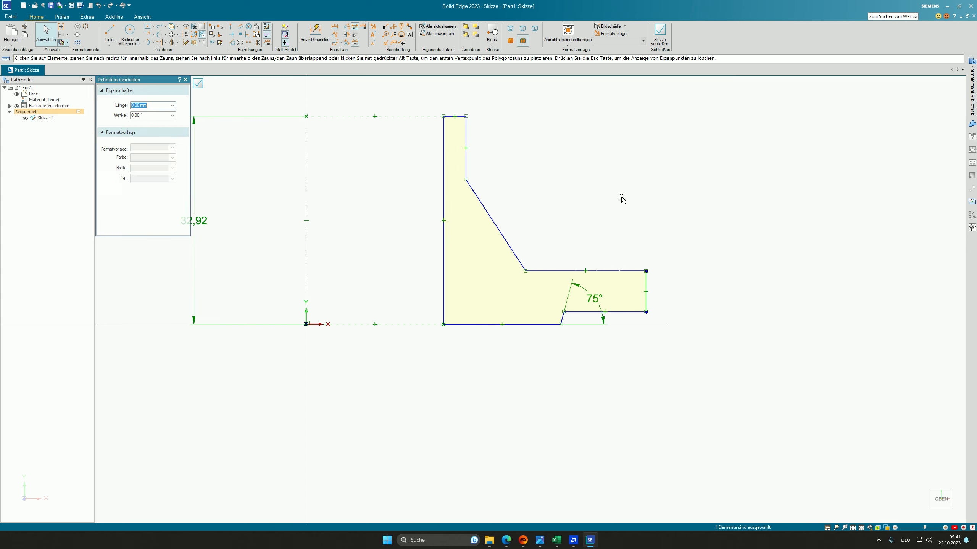
{"action": "scroll", "coordinate": [563, 178], "scroll_direction": "down", "scroll_amount": 1}
- Check the welding neck flange drawing in Excel for the required dimensions, then return to the Solid Edge sketch
{"action": "right_click_drag", "start_coordinate": [563, 178], "coordinate": [530, 192]}
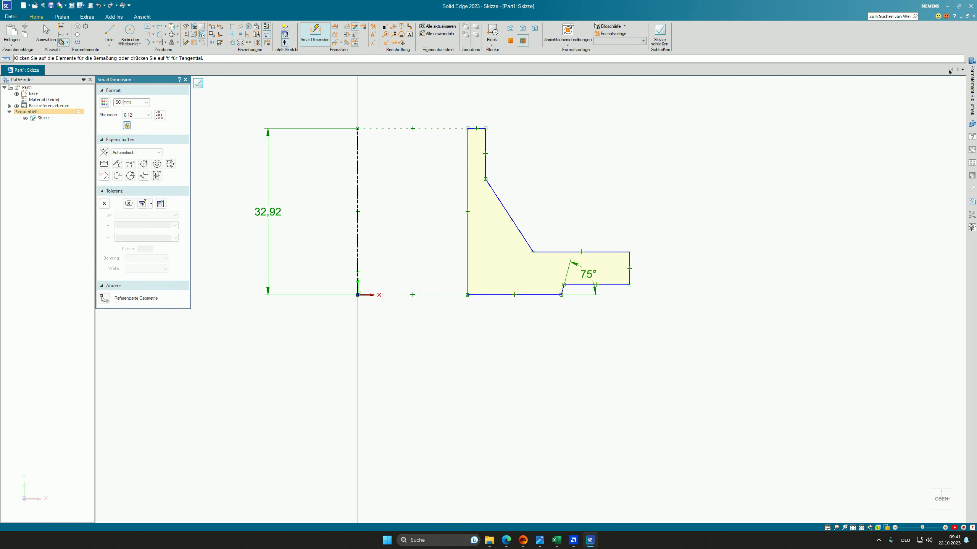
{"action": "key", "text": "alt+Tab"}
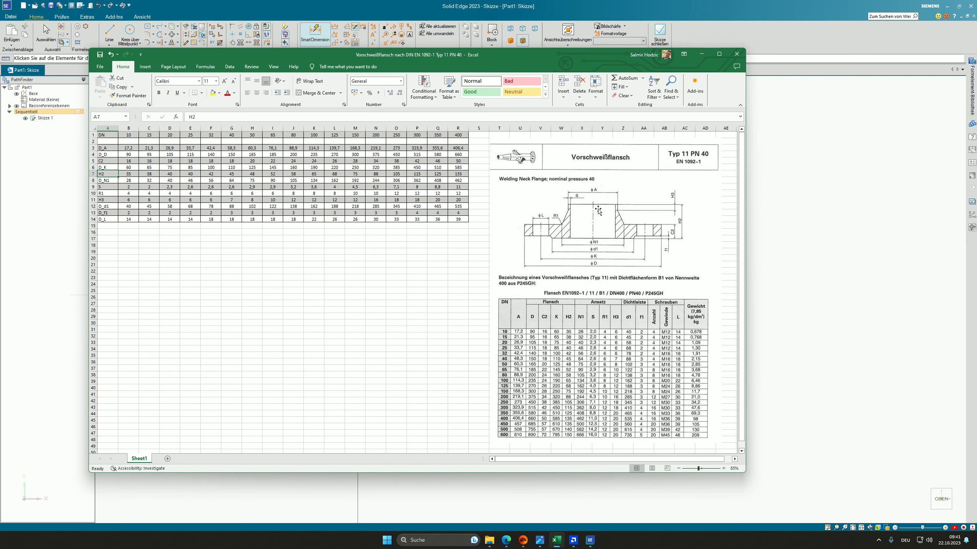
{"action": "left_click", "coordinate": [703, 54]}
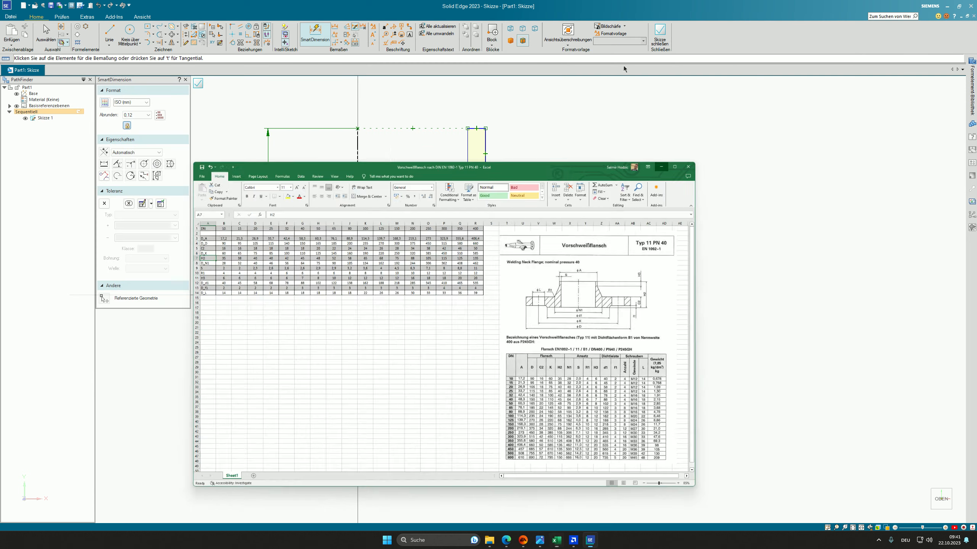
- Add a symmetric diameter dimension from the axis line to the neck's vertical outer edge, placed above the profile
{"action": "left_click", "coordinate": [352, 37]}
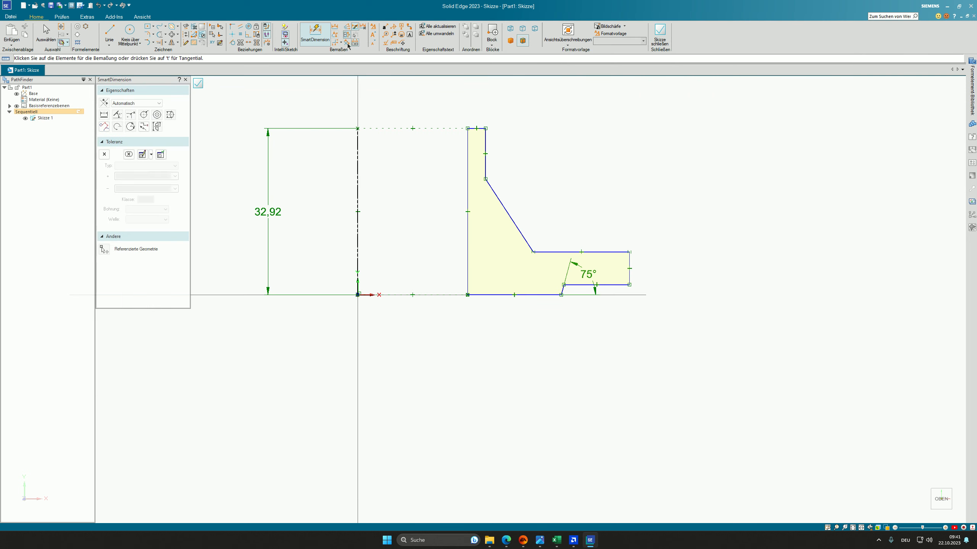
{"action": "left_click", "coordinate": [357, 142]}
{"action": "left_click", "coordinate": [486, 150]}
{"action": "left_click", "coordinate": [380, 94]}
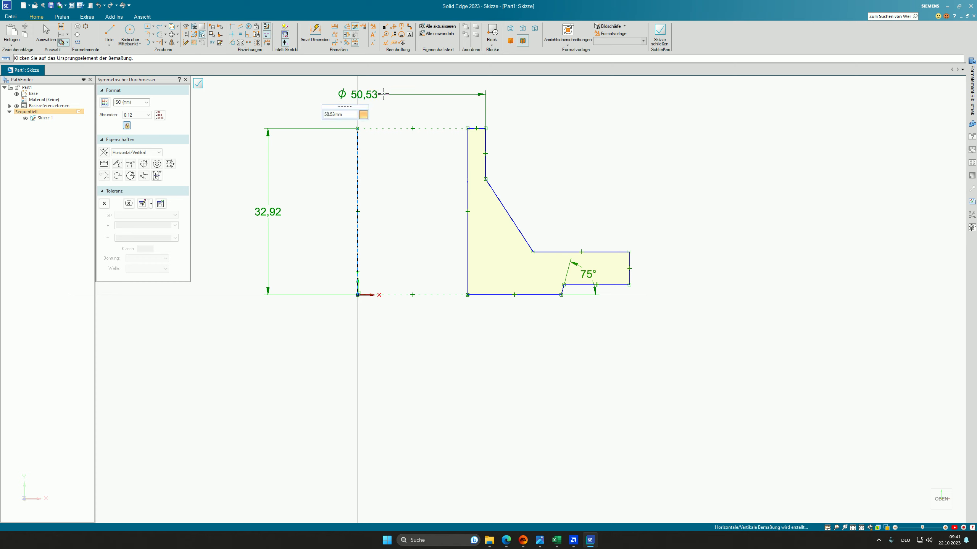
- Add symmetric diameter dimensions to the slope's lower corner and the flange's outer edge, stacked above the neck diameter
{"action": "left_click", "coordinate": [531, 252]}
{"action": "scroll", "coordinate": [461, 143], "scroll_direction": "down", "scroll_amount": 2}
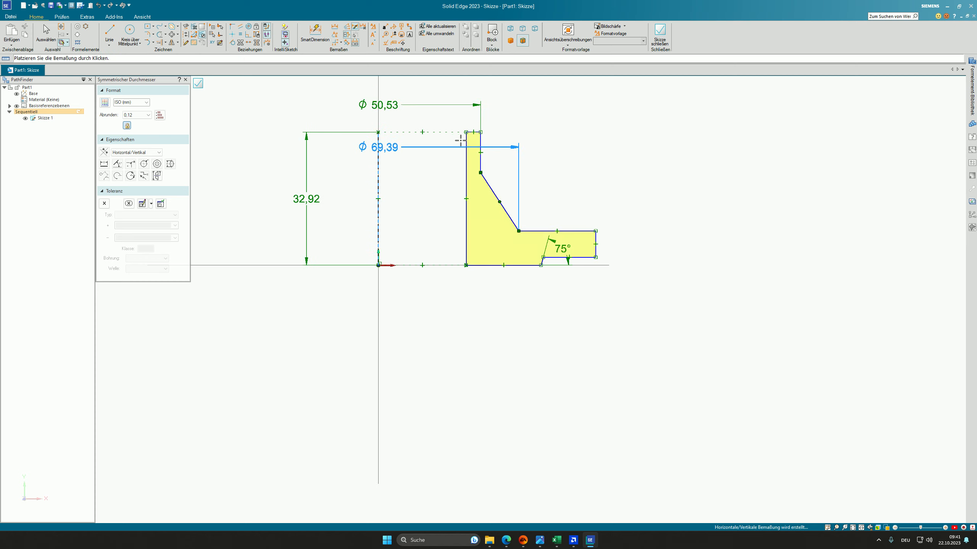
{"action": "middle_click_drag", "start_coordinate": [444, 80], "coordinate": [445, 152]}
{"action": "left_click", "coordinate": [437, 152]}
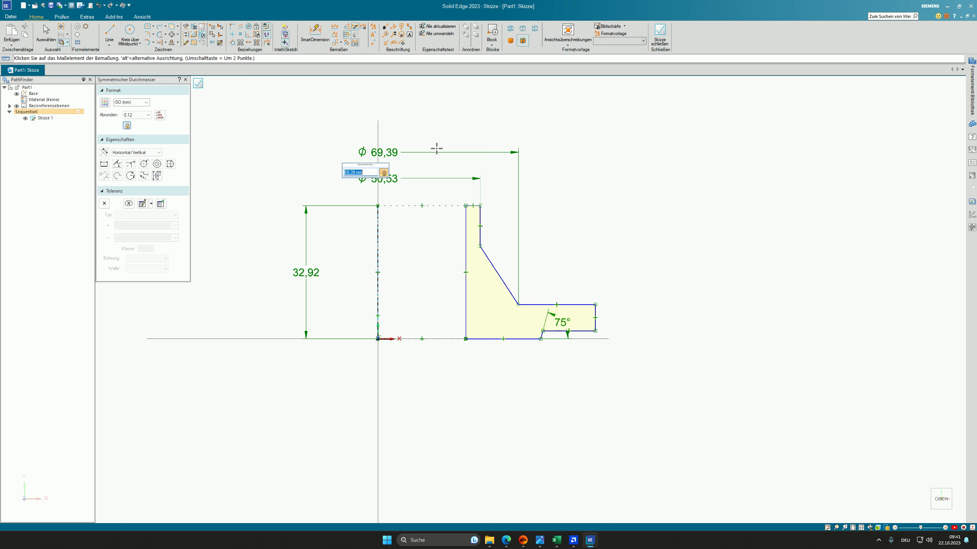
{"action": "left_click", "coordinate": [593, 314]}
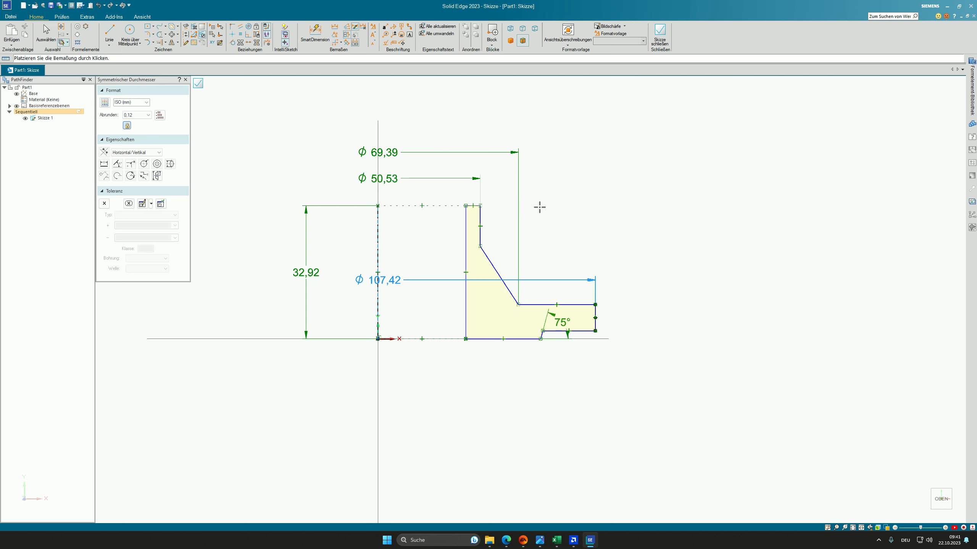
{"action": "left_click", "coordinate": [468, 129]}
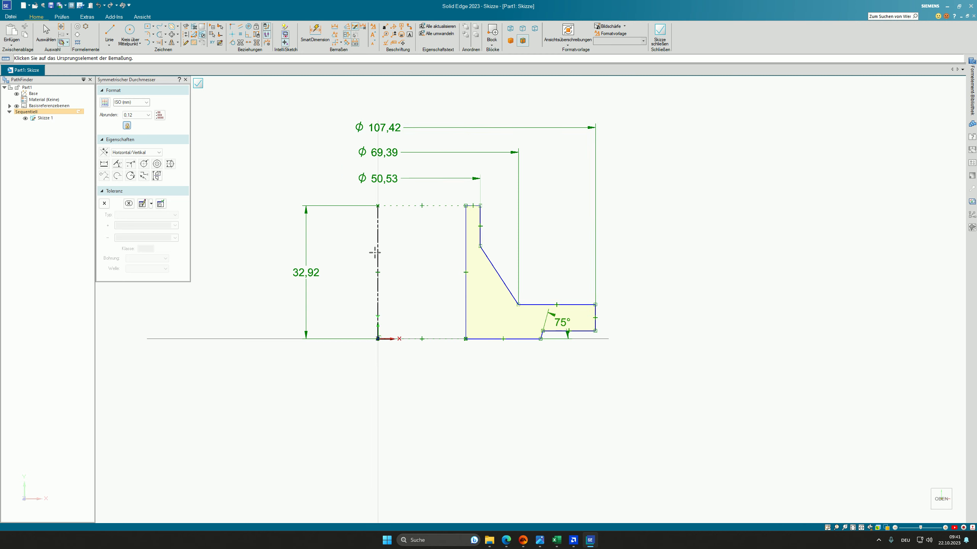
- Add a symmetric diameter dimension from the axis to the raised face's lower outer corner, placed below the profile
{"action": "left_click", "coordinate": [540, 338]}
{"action": "left_click", "coordinate": [453, 385]}
{"action": "right_click", "coordinate": [436, 281]}
- Dimension the raised face's height and the flange's overall thickness from the bottom edge, placing both beside the outer rim
{"action": "left_click", "coordinate": [532, 339]}
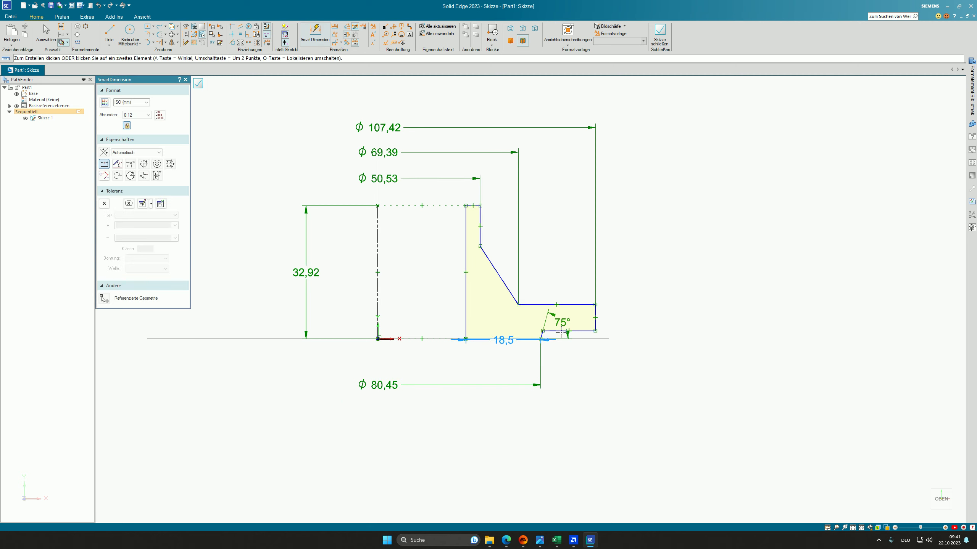
{"action": "scroll", "coordinate": [568, 331], "scroll_direction": "up", "scroll_amount": 3}
{"action": "left_click", "coordinate": [567, 330]}
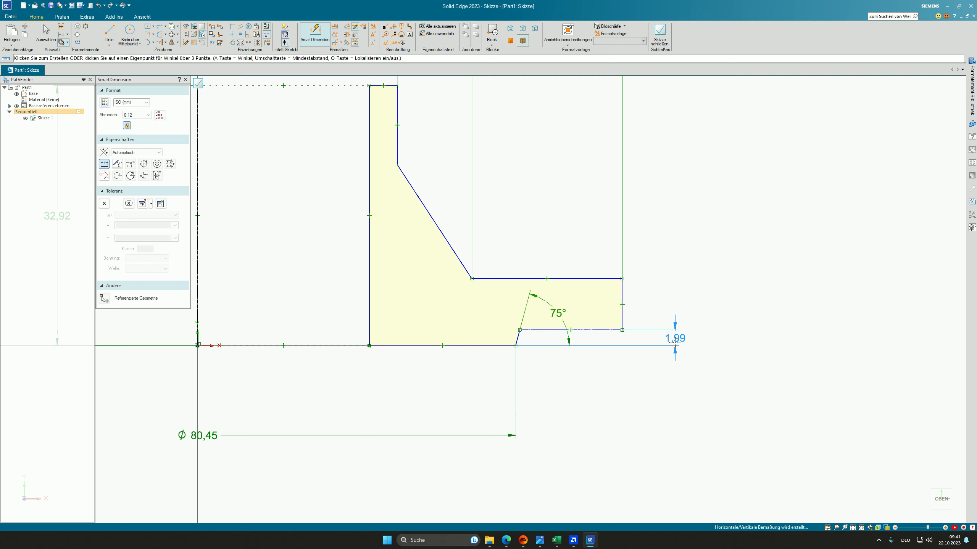
{"action": "left_click", "coordinate": [674, 367]}
{"action": "left_click", "coordinate": [508, 345]}
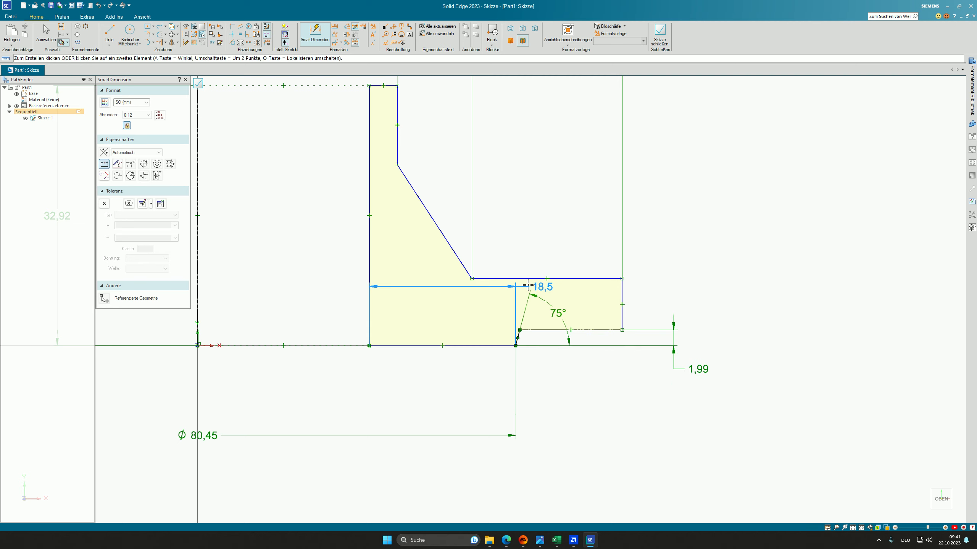
{"action": "left_click", "coordinate": [600, 279]}
{"action": "left_click", "coordinate": [718, 295]}
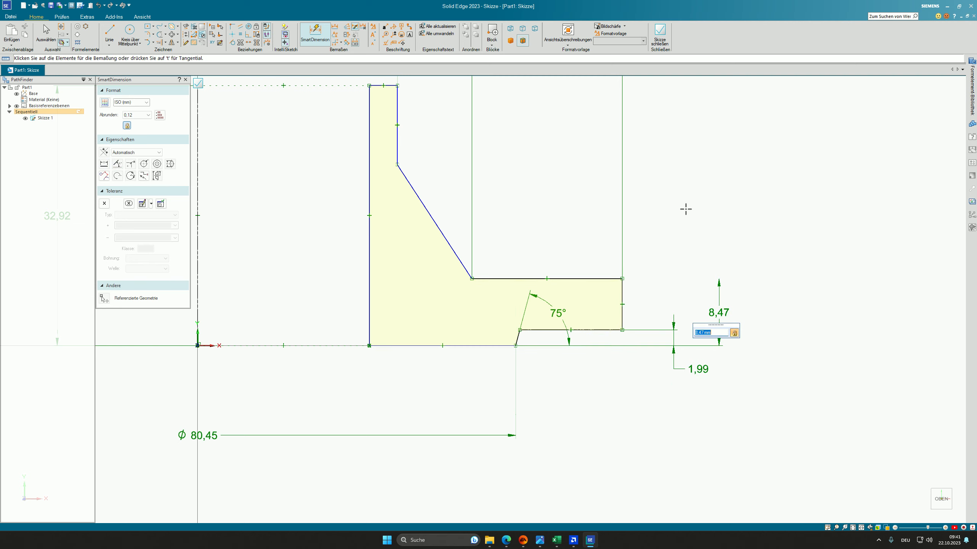
- Dimension the height of the neck's straight upper section and the wall thickness across its top edge
{"action": "scroll", "coordinate": [615, 307], "scroll_direction": "down", "scroll_amount": 3}
{"action": "left_click", "coordinate": [468, 200]}
{"action": "left_click", "coordinate": [501, 201]}
{"action": "scroll", "coordinate": [496, 194], "scroll_direction": "down", "scroll_amount": 1}
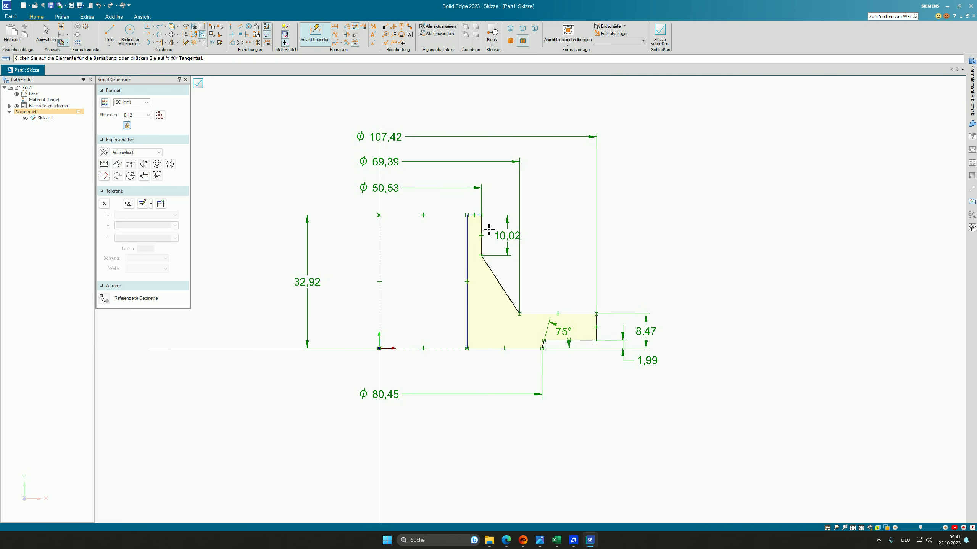
{"action": "left_click", "coordinate": [475, 215]}
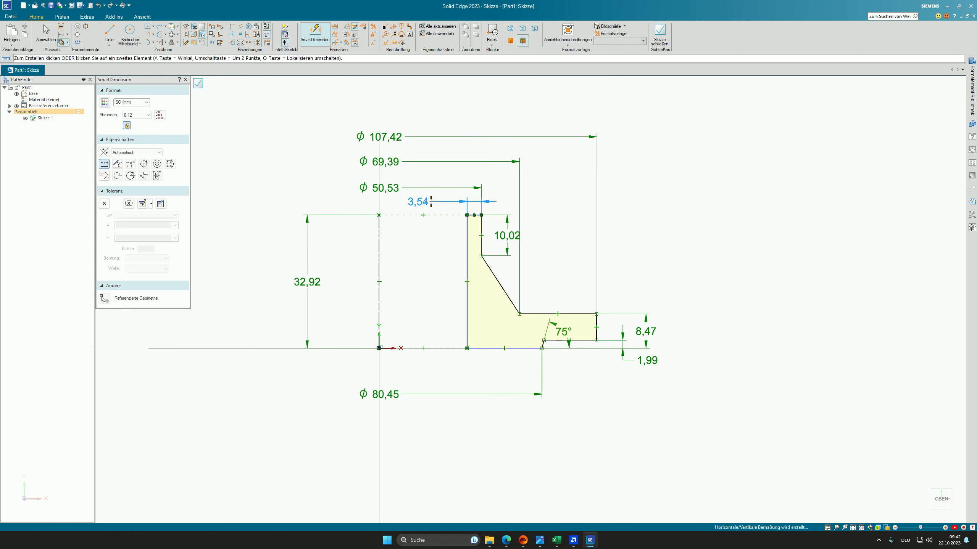
{"action": "left_click", "coordinate": [431, 201]}
{"action": "key", "text": "Escape"}
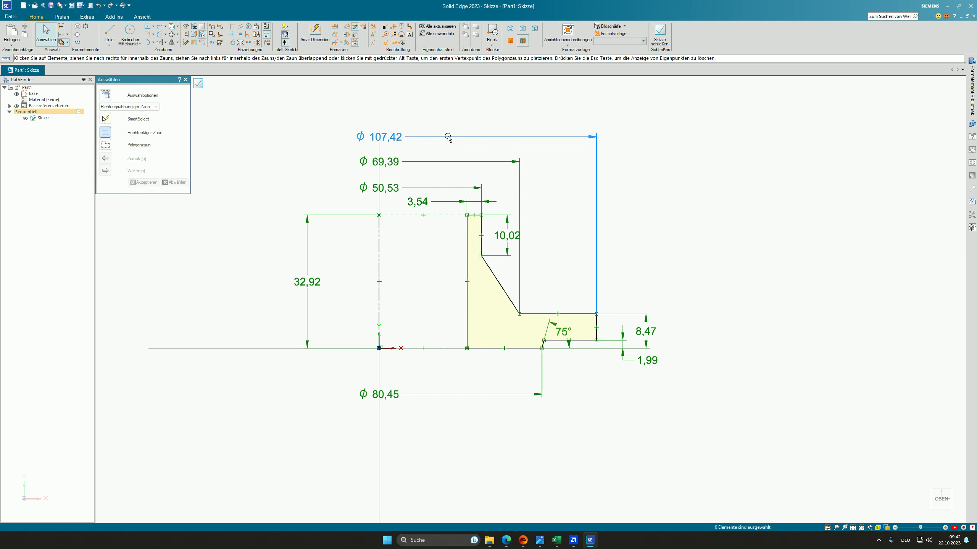
- Move the three stacked diameter dimensions above the profile further up to space them out, and close the sketch
{"action": "left_click_drag", "start_coordinate": [424, 137], "coordinate": [424, 102]}
{"action": "left_click_drag", "start_coordinate": [436, 162], "coordinate": [436, 132]}
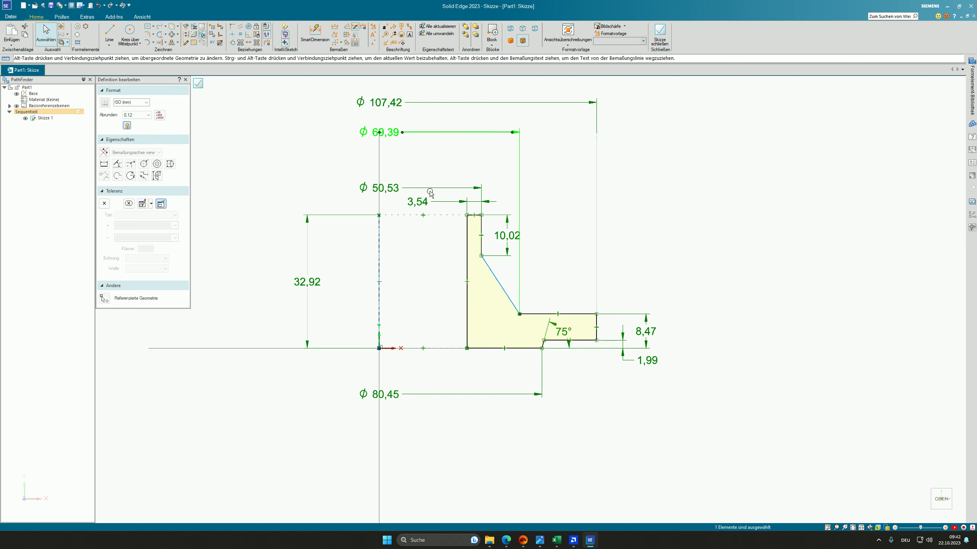
{"action": "left_click_drag", "start_coordinate": [434, 178], "coordinate": [434, 156]}
{"action": "left_click", "coordinate": [660, 34]}
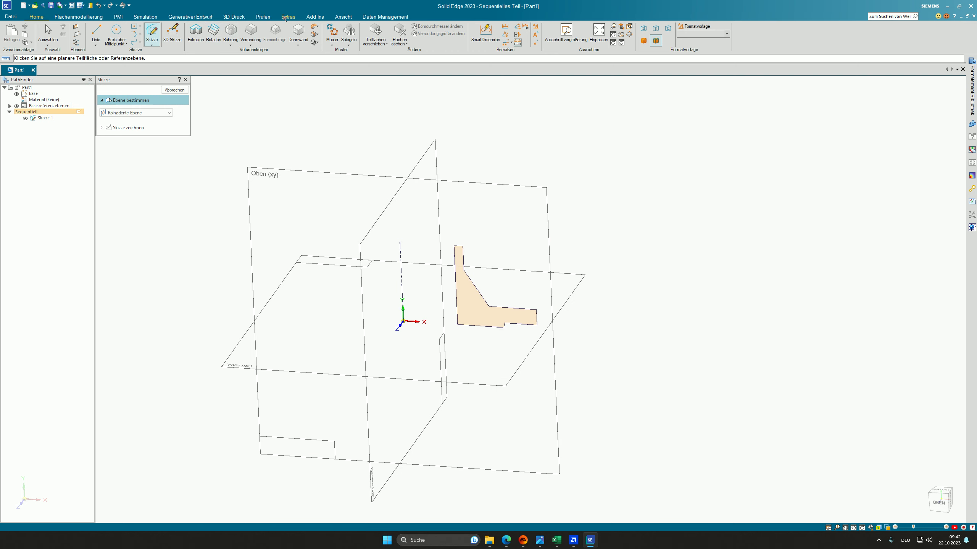
- Open the variable table, check the flange parameter names and values in the Excel sheet, and return to the variable table
{"action": "left_click", "coordinate": [286, 17]}
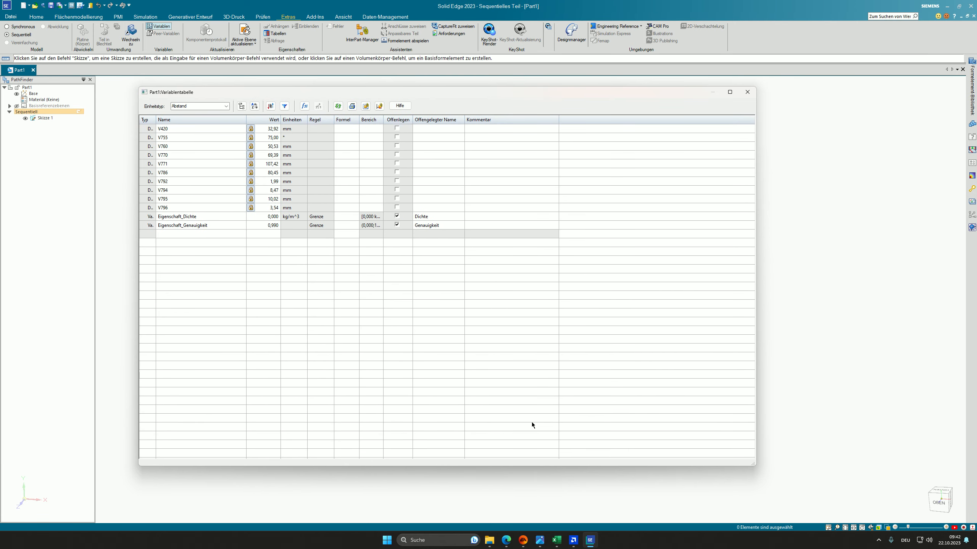
{"action": "left_click", "coordinate": [556, 540]}
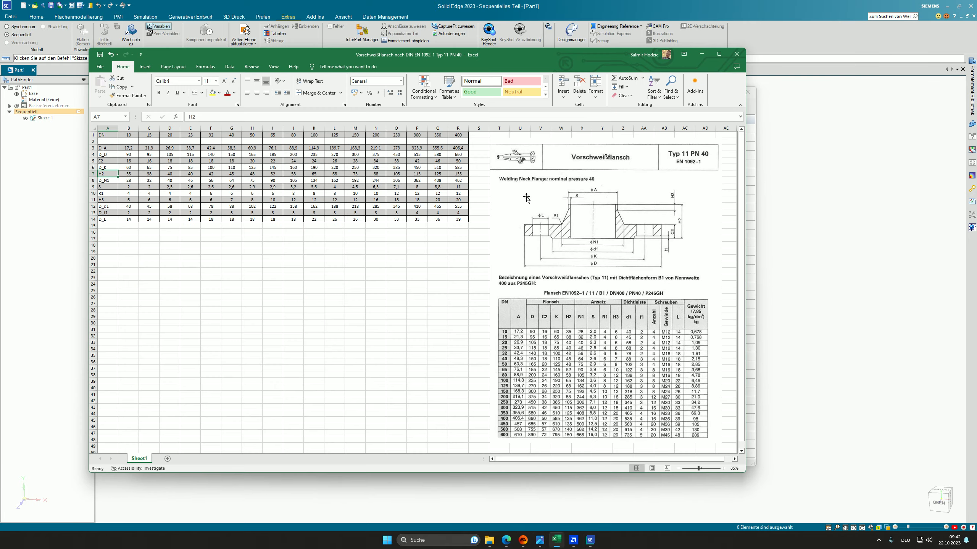
{"action": "left_click_drag", "start_coordinate": [336, 59], "coordinate": [663, 73]}
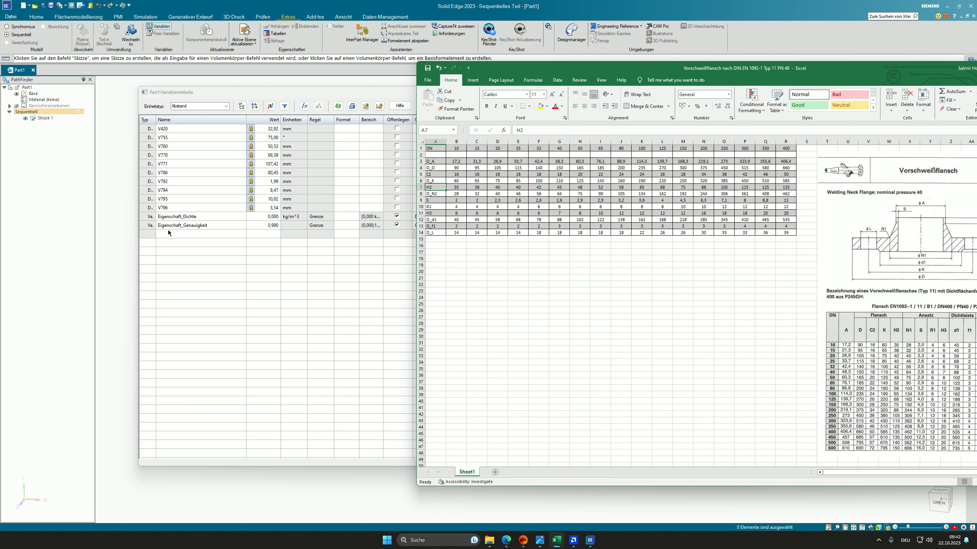
{"action": "left_click_drag", "start_coordinate": [542, 68], "coordinate": [410, 75]}
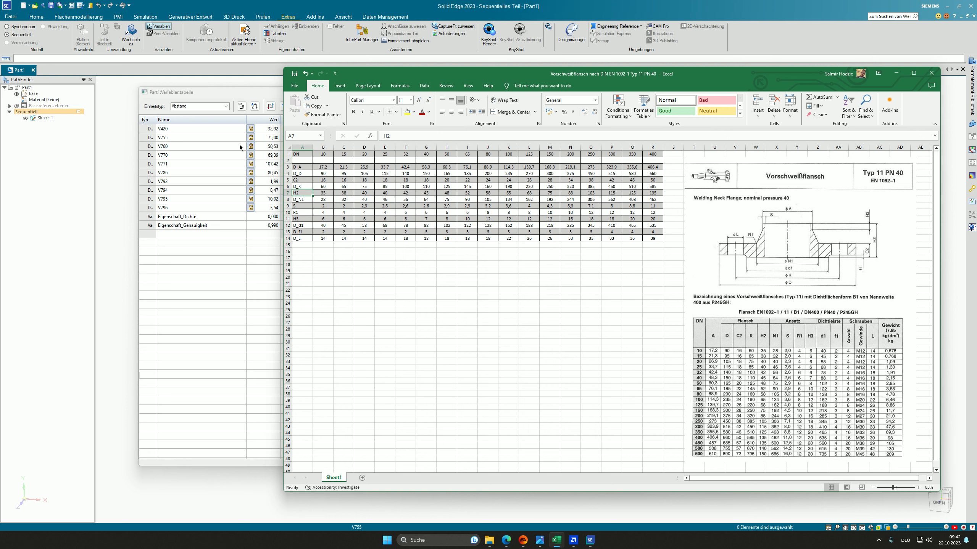
{"action": "left_click", "coordinate": [300, 169]}
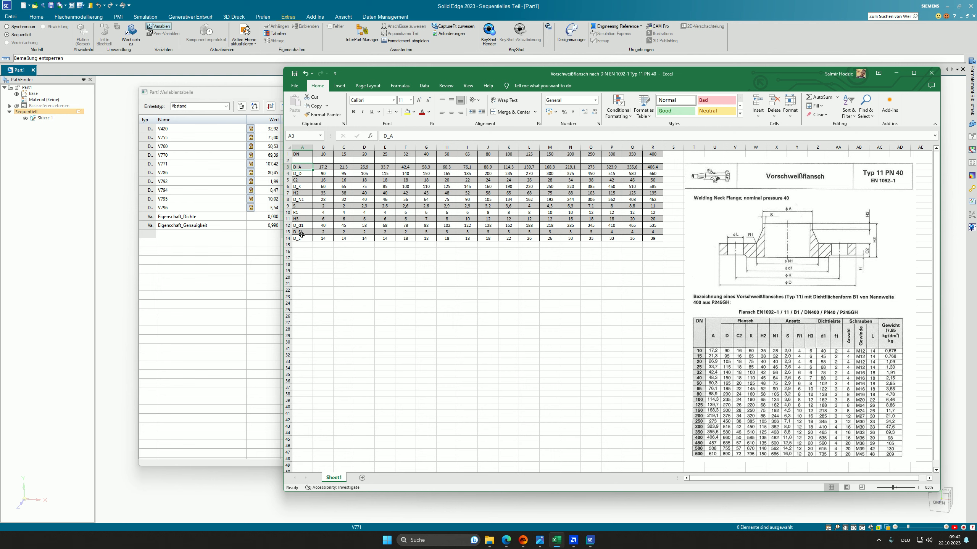
{"action": "left_click_drag", "start_coordinate": [366, 75], "coordinate": [976, 73]}
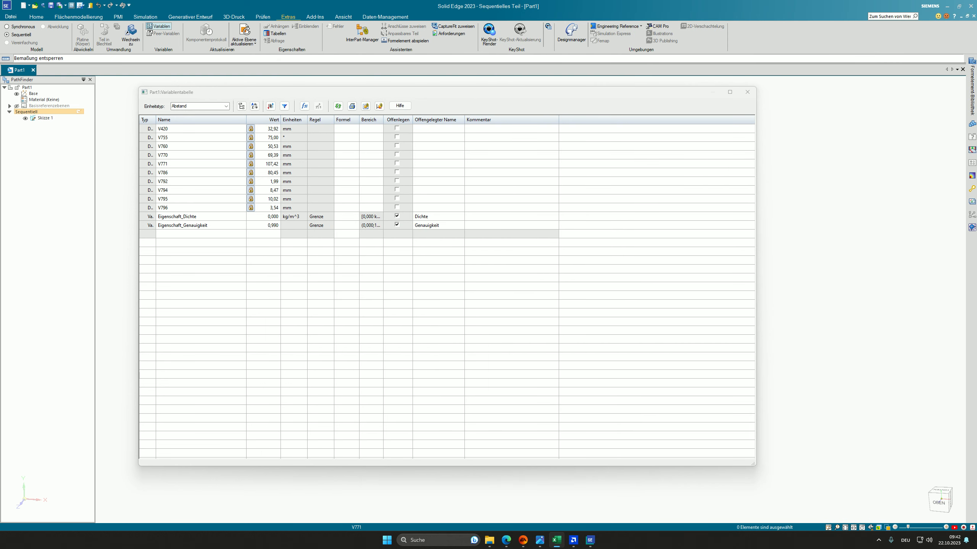
- Add a scalar variable D_A to the variable table with the DN 10 value 17,2 from the Excel sheet
{"action": "left_click", "coordinate": [166, 235]}
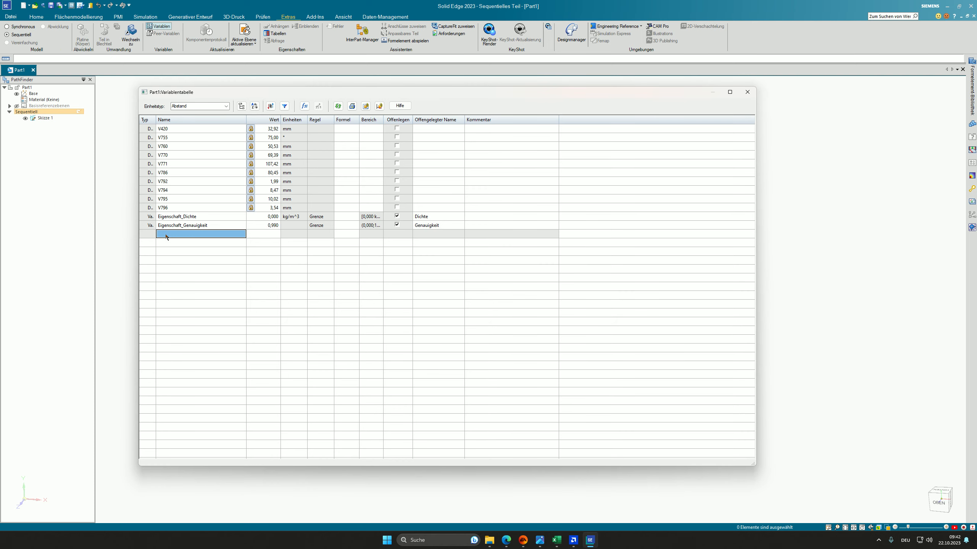
{"action": "type", "text": "D_A"}
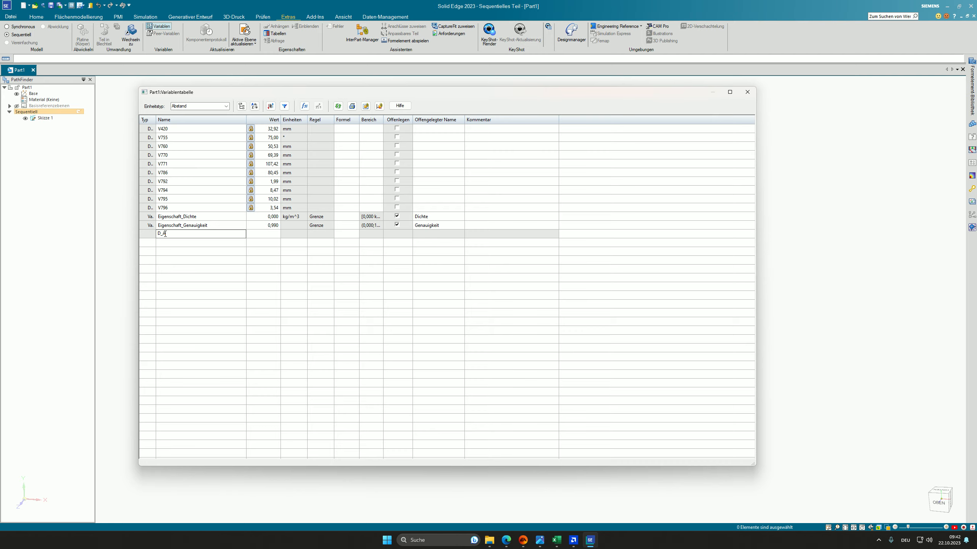
{"action": "key", "text": "Return"}
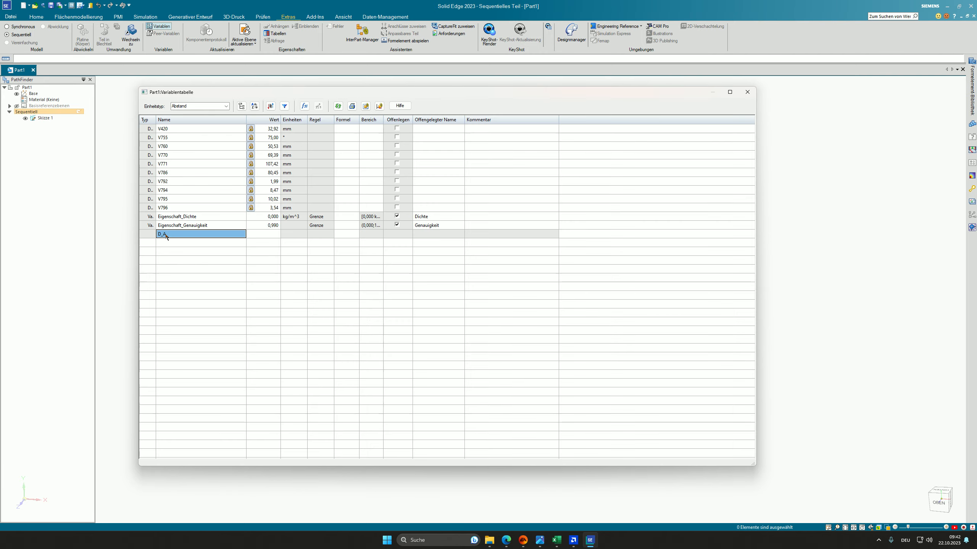
{"action": "left_click", "coordinate": [267, 234]}
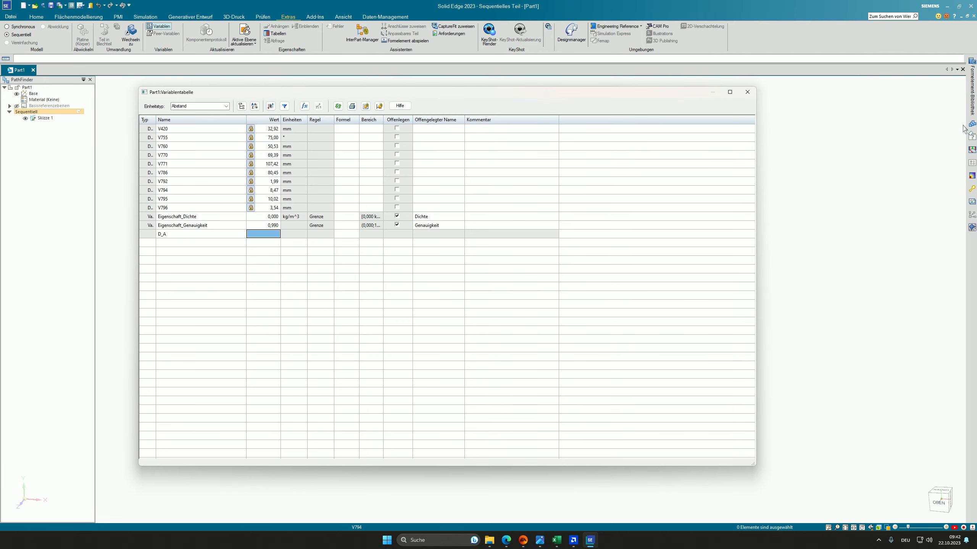
{"action": "key", "text": "alt+Tab"}
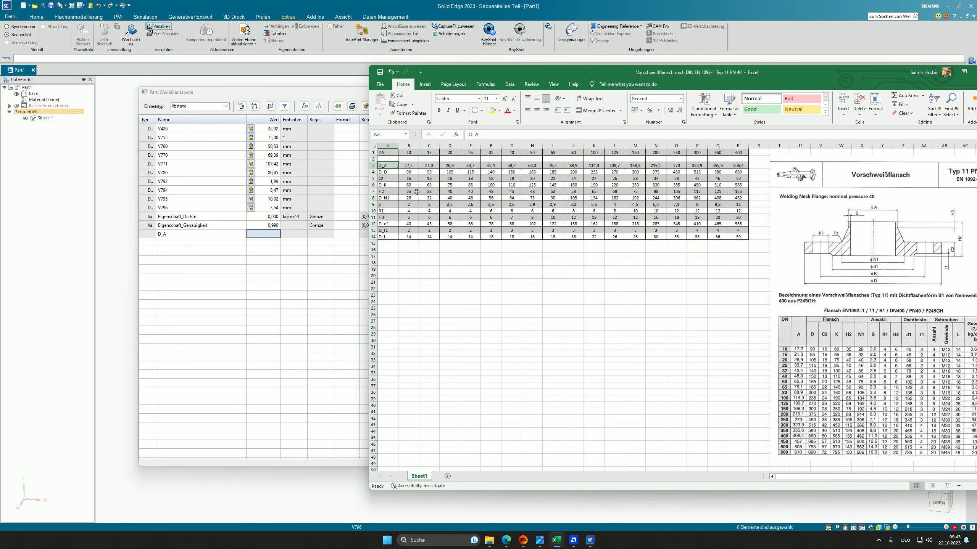
{"action": "key", "text": "super+Down"}
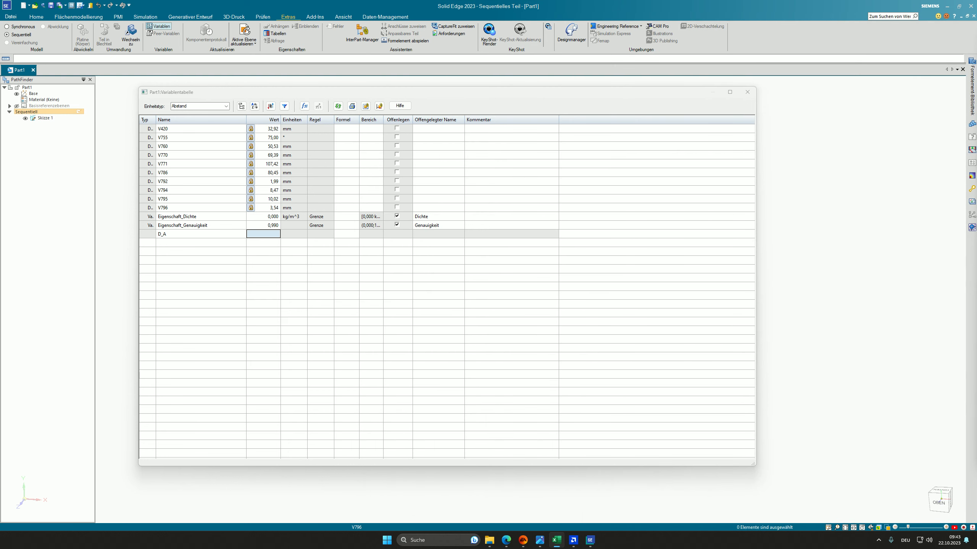
{"action": "left_click", "coordinate": [260, 236]}
{"action": "type", "text": "1"}
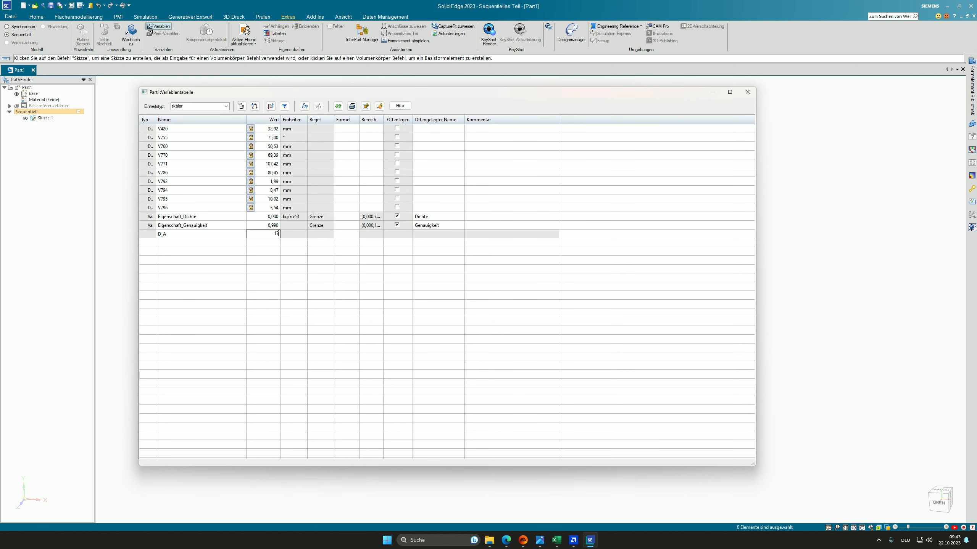
{"action": "type", "text": "7,2"}
- Add a variable D_D with the value 90 in the row below D_A
{"action": "left_click", "coordinate": [207, 243]}
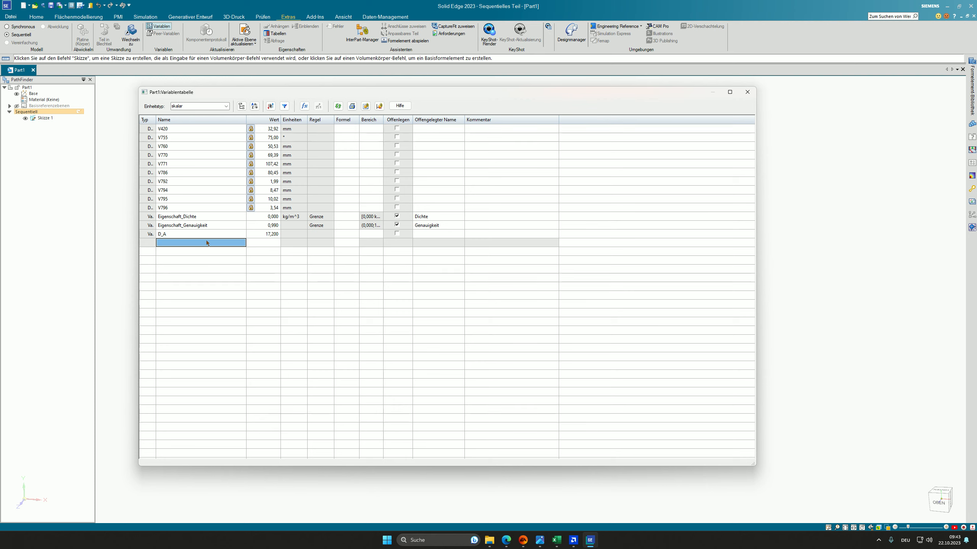
{"action": "type", "text": "D"}
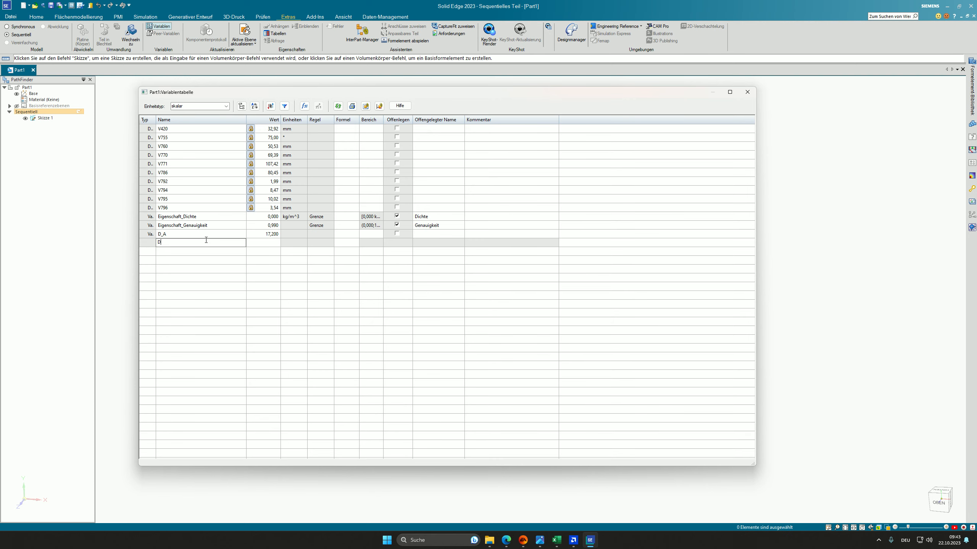
{"action": "type", "text": "_D"}
{"action": "left_click", "coordinate": [270, 242]}
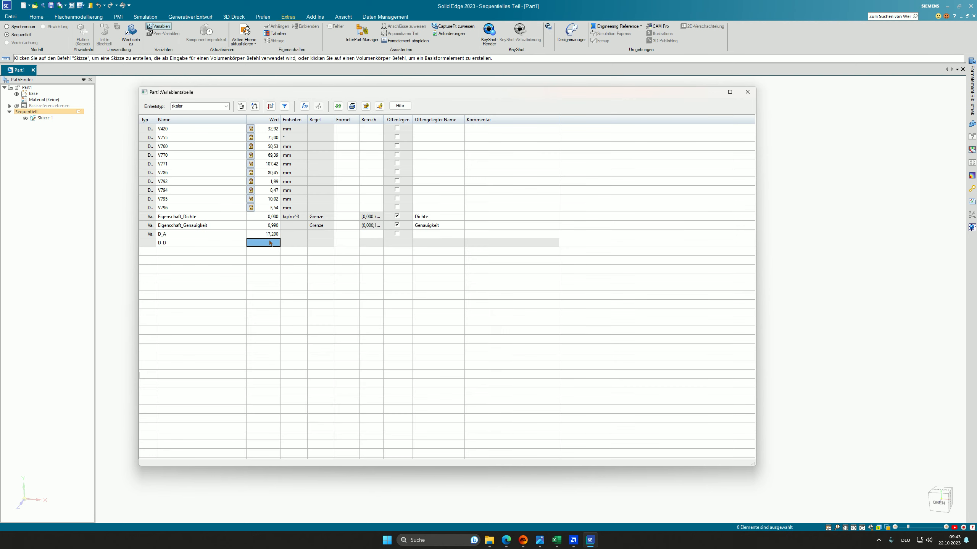
{"action": "type", "text": "90"}
- Add a variable C2 with the value 16 in the row below D_D
{"action": "left_click", "coordinate": [167, 252]}
{"action": "right_click", "coordinate": [163, 251]}
{"action": "key", "text": "Escape"}
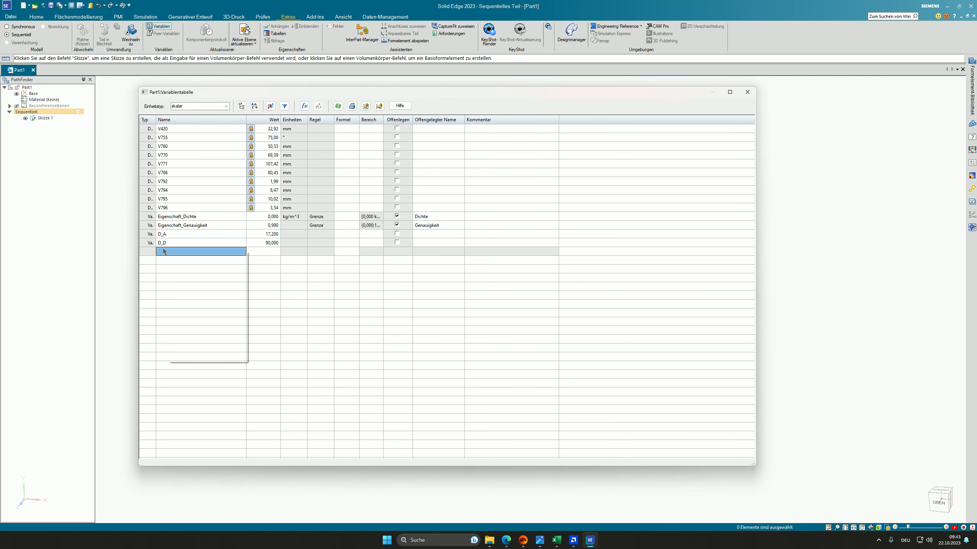
{"action": "type", "text": "C"}
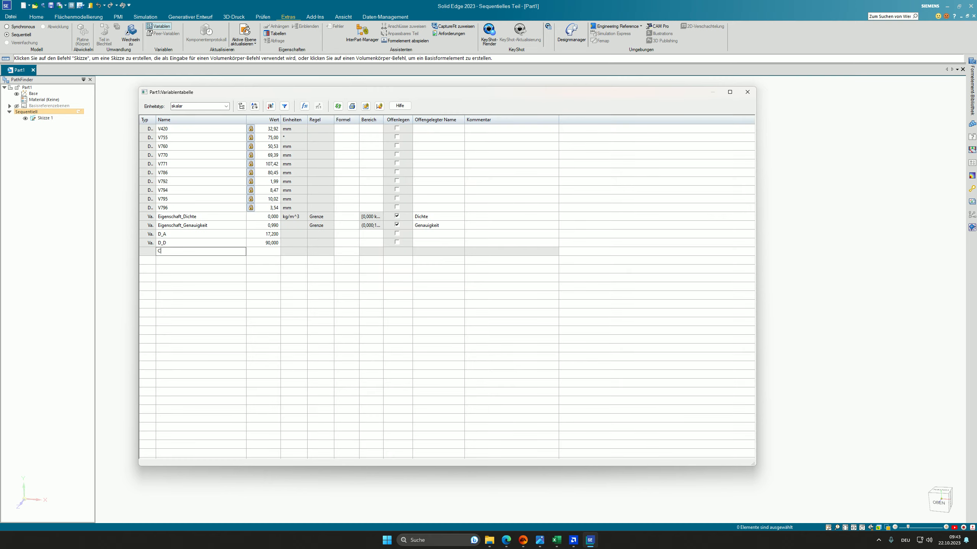
{"action": "type", "text": "2"}
{"action": "key", "text": "Tab"}
{"action": "key", "text": "Return"}
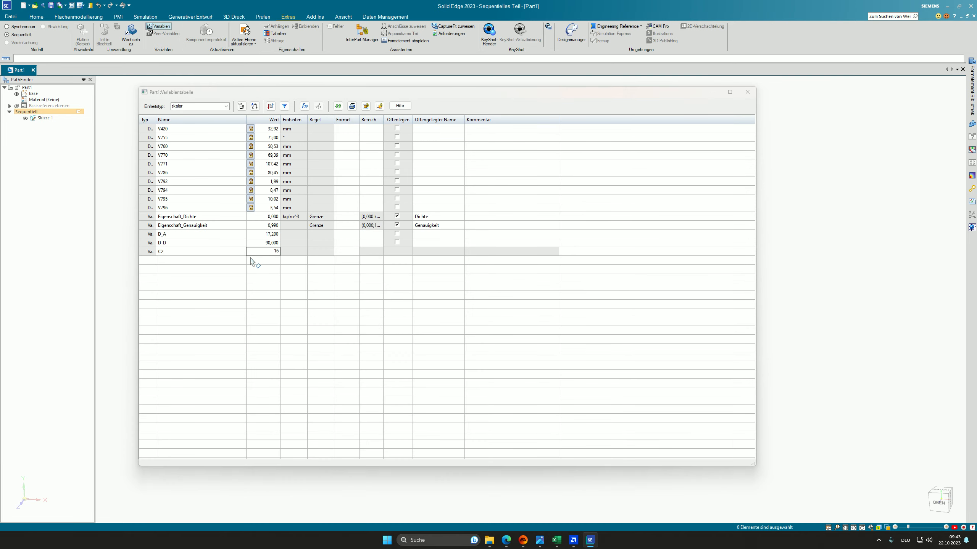
- Add a variable D_K with the value 60 in the row below C2
{"action": "left_click", "coordinate": [206, 264]}
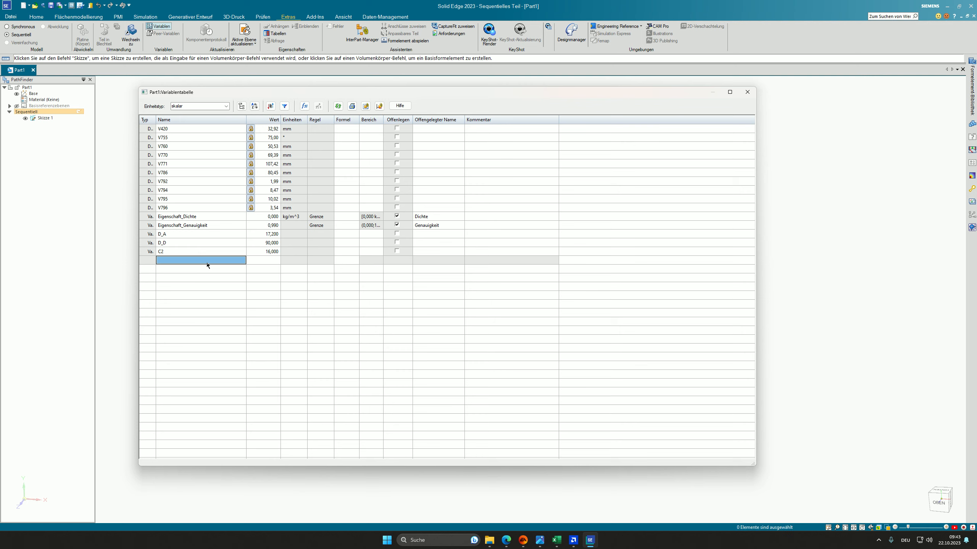
{"action": "type", "text": "D_K"}
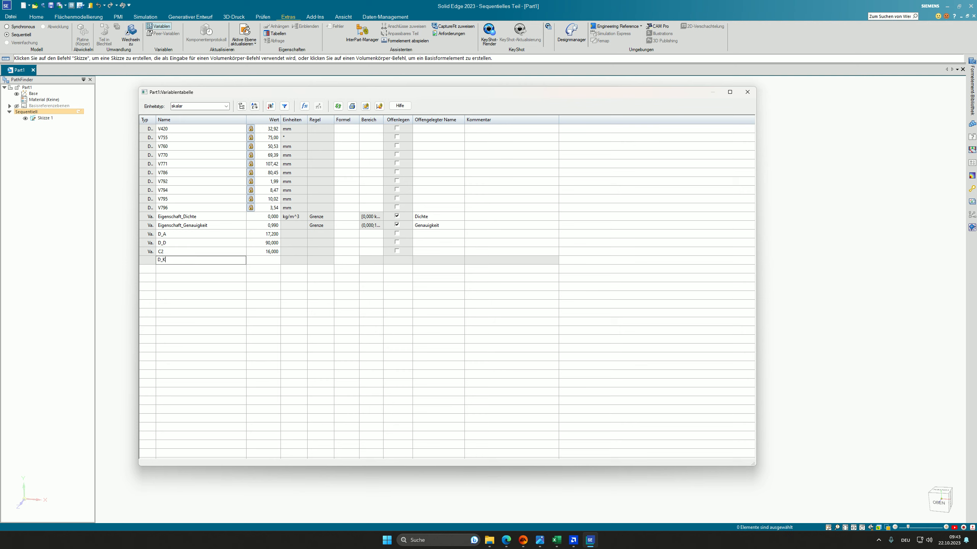
{"action": "key", "text": "Tab"}
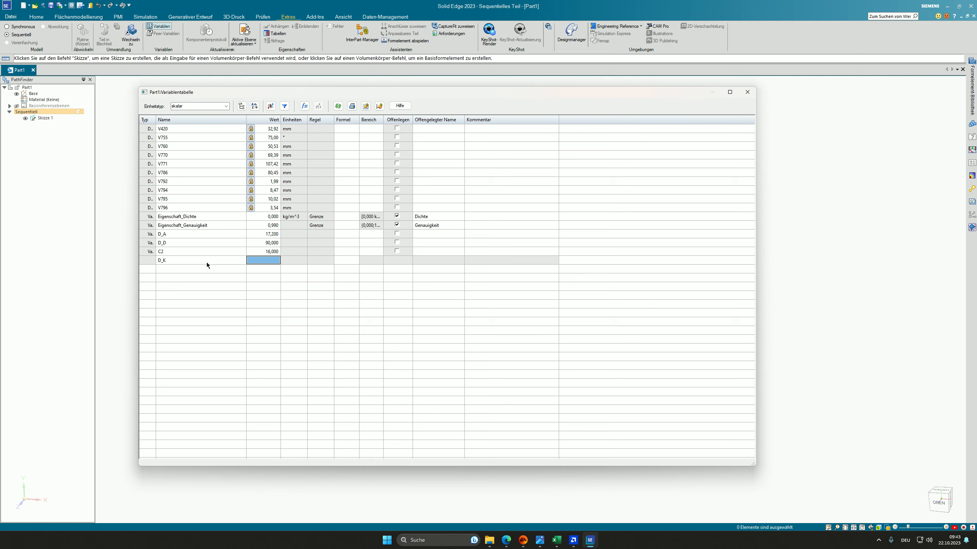
{"action": "type", "text": "60"}
{"action": "key", "text": "Return"}
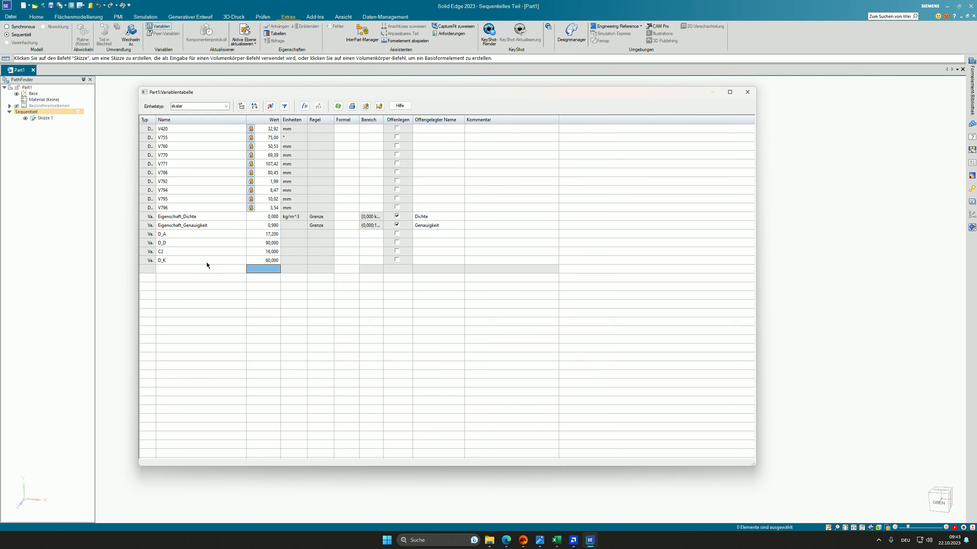
- Add a variable H2 with the value 35 in the row below D_K
{"action": "left_click", "coordinate": [200, 269]}
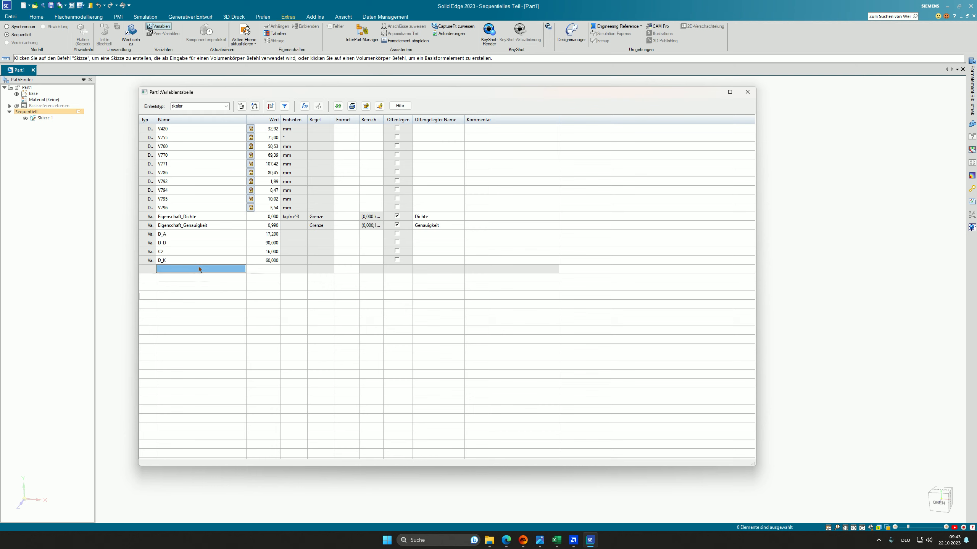
{"action": "type", "text": "H2"}
{"action": "key", "text": "Tab"}
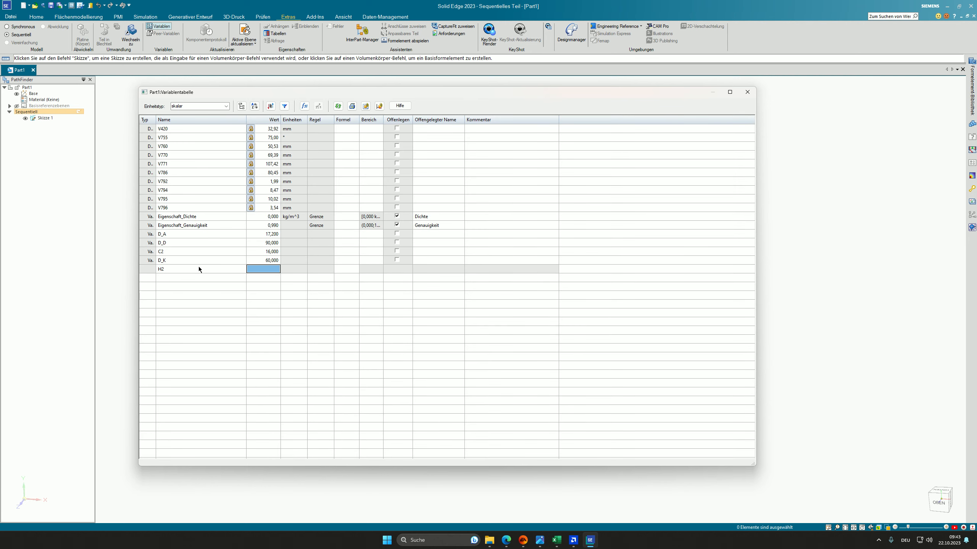
{"action": "type", "text": "35"}
{"action": "key", "text": "Return"}
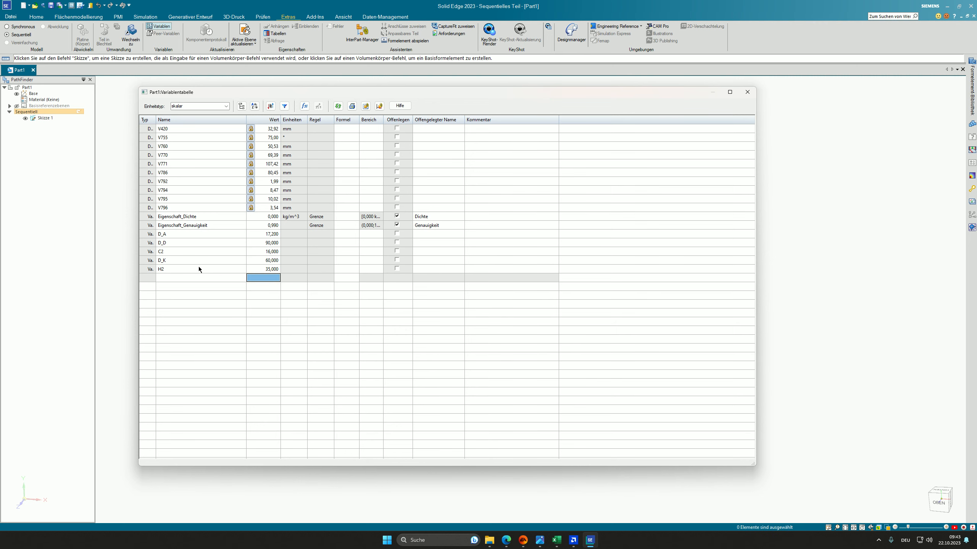
- Add a variable D_N1 with the value 28 in the row below H2
{"action": "key", "text": "Left"}
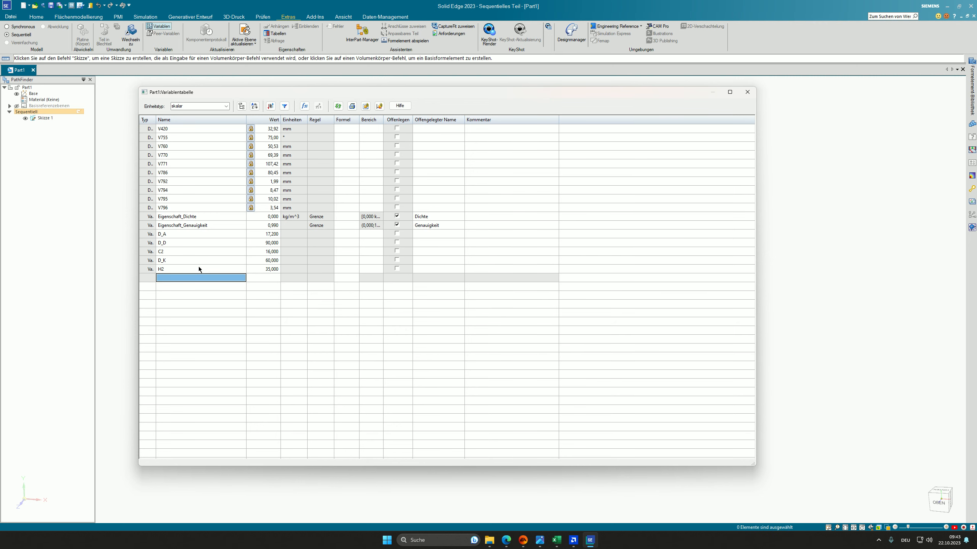
{"action": "type", "text": "D"}
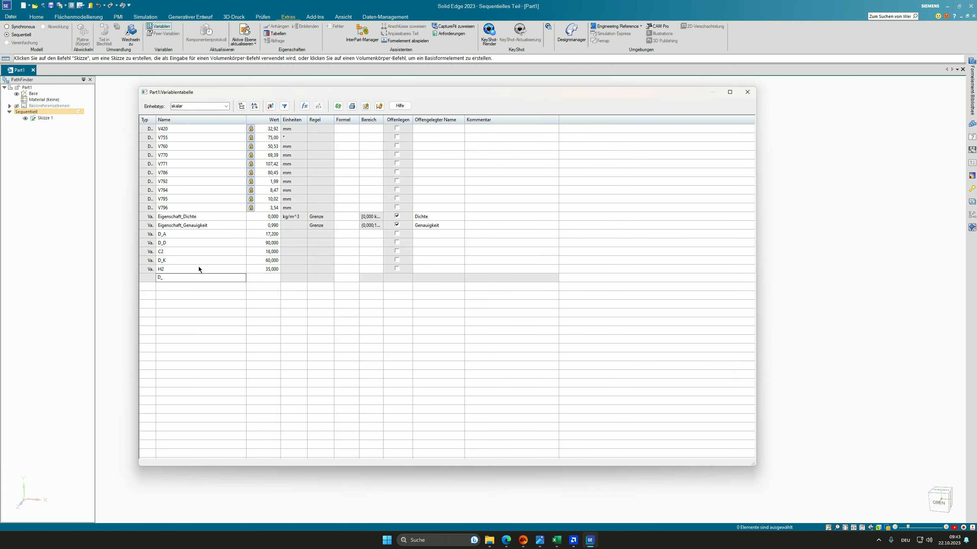
{"action": "type", "text": "_N1"}
{"action": "key", "text": "Return"}
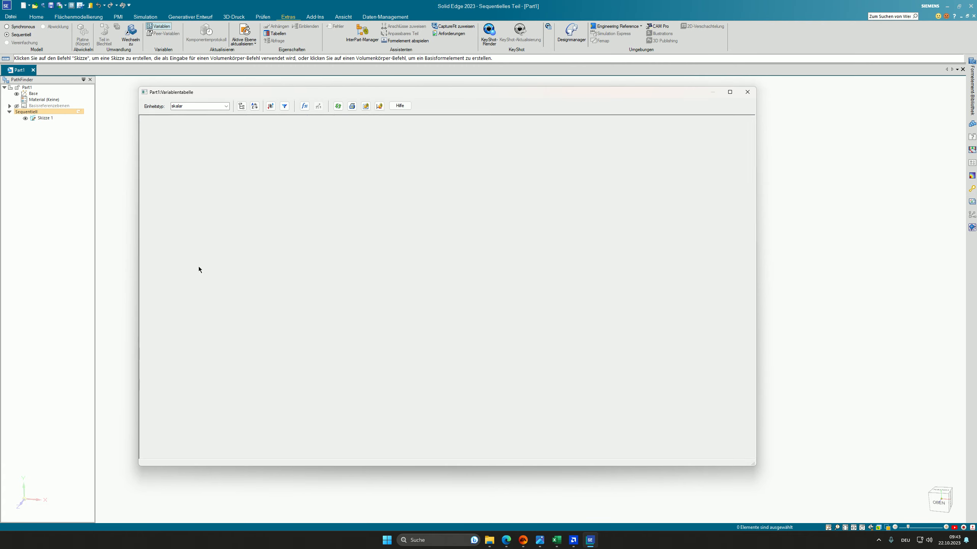
{"action": "type", "text": "28"}
{"action": "key", "text": "Return"}
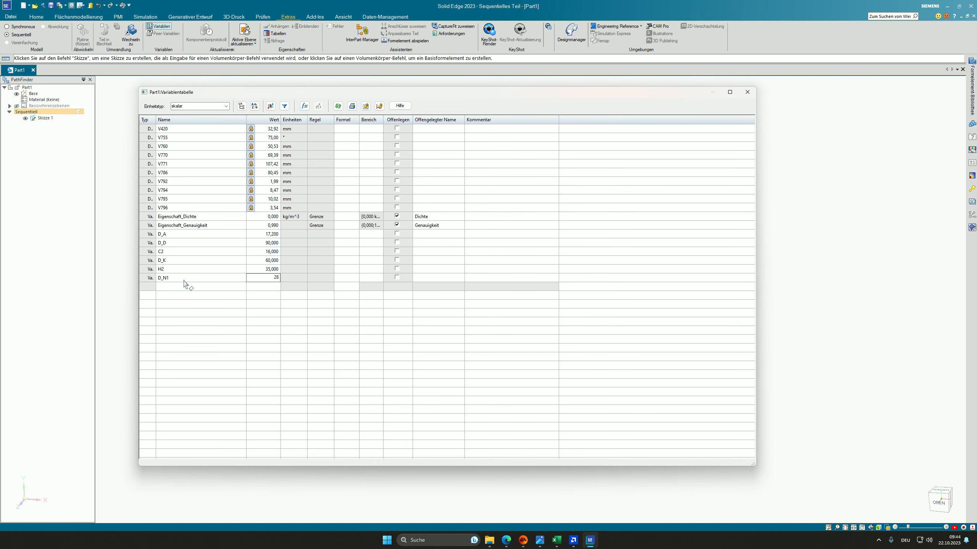
- Add a variable S with the value 2 in the row below D_N1
{"action": "left_click", "coordinate": [185, 287]}
{"action": "type", "text": "S"}
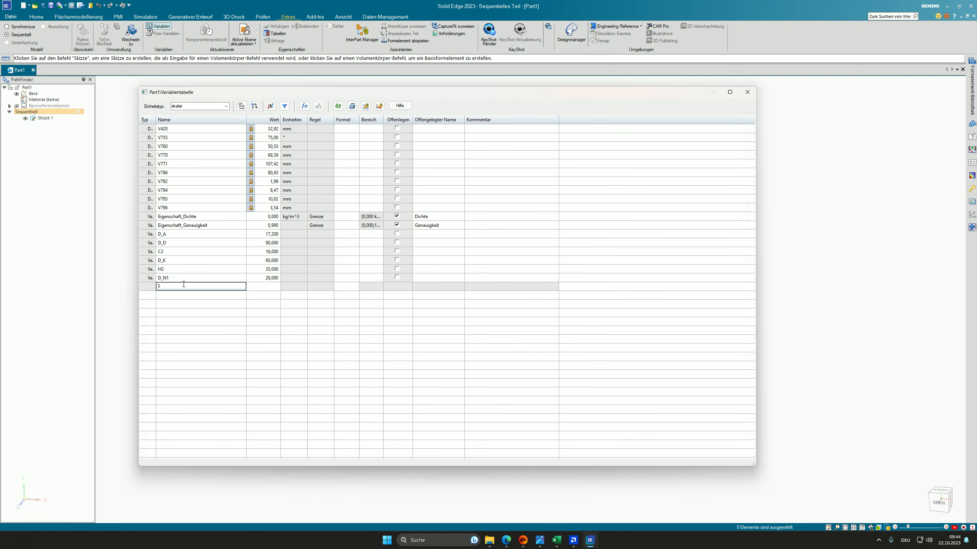
{"action": "key", "text": "Return"}
{"action": "type", "text": "2"}
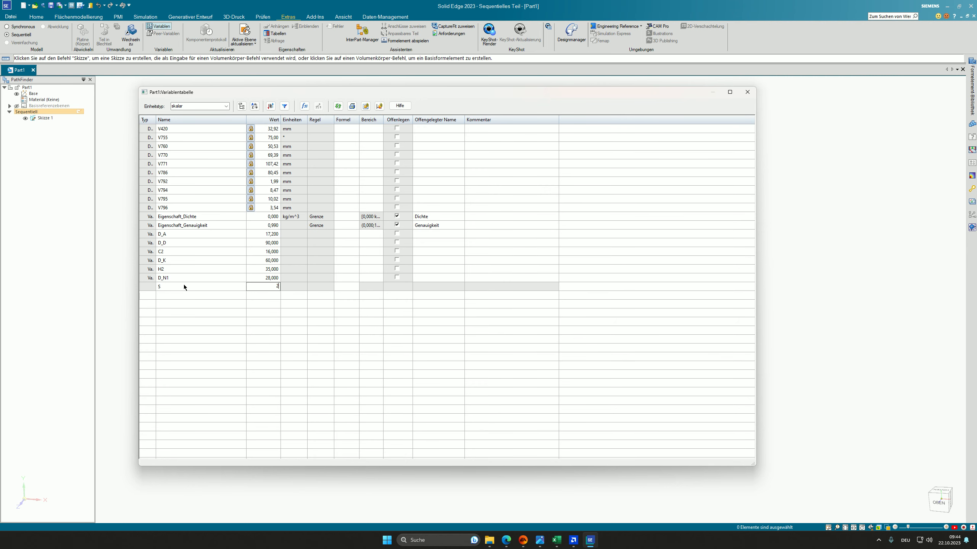
{"action": "key", "text": "Return"}
- Add a variable R1 with the value 4 in the row below S
{"action": "left_click", "coordinate": [182, 295]}
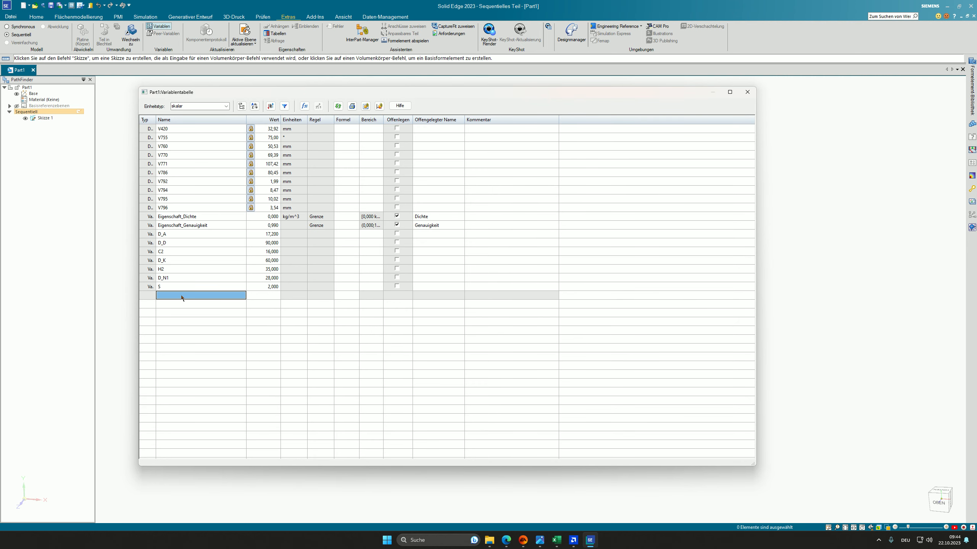
{"action": "type", "text": "R1"}
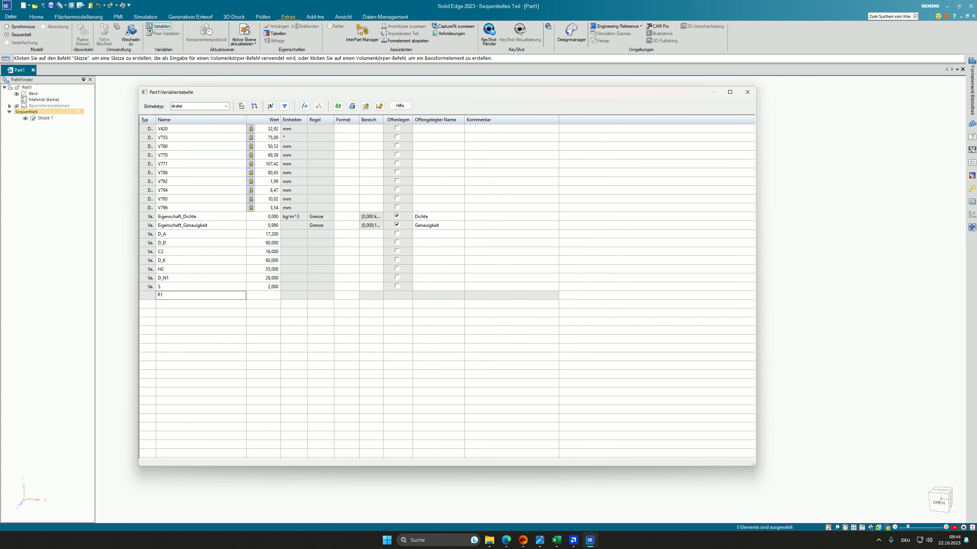
{"action": "key", "text": "Return"}
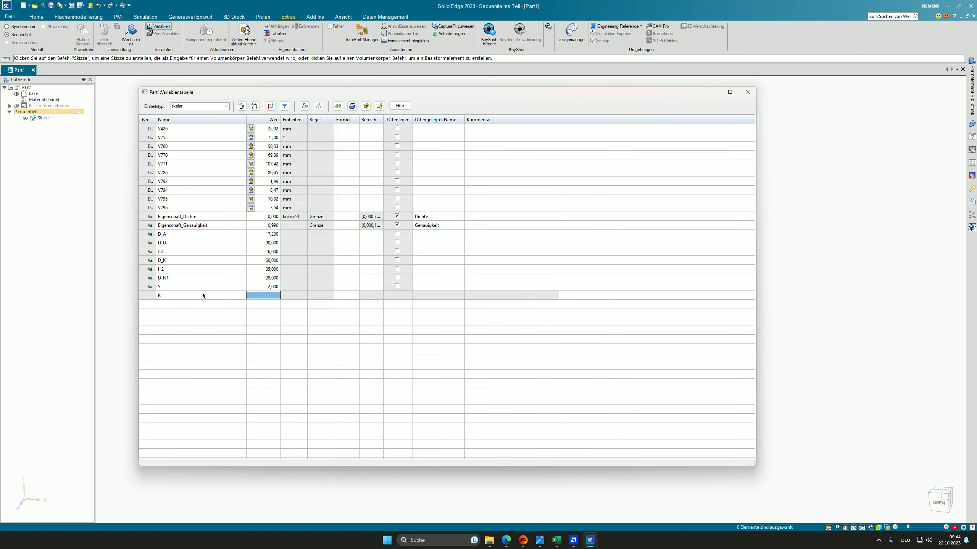
{"action": "type", "text": "4"}
{"action": "key", "text": "Return"}
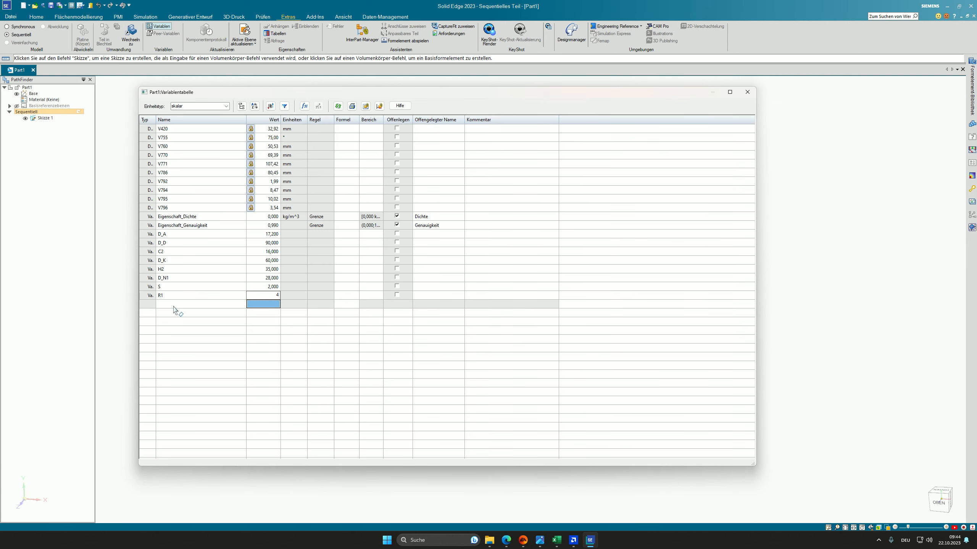
- Add a variable H3 with the value 6 in the row below R1
{"action": "left_click", "coordinate": [174, 306]}
{"action": "type", "text": "H3"}
{"action": "key", "text": "Return"}
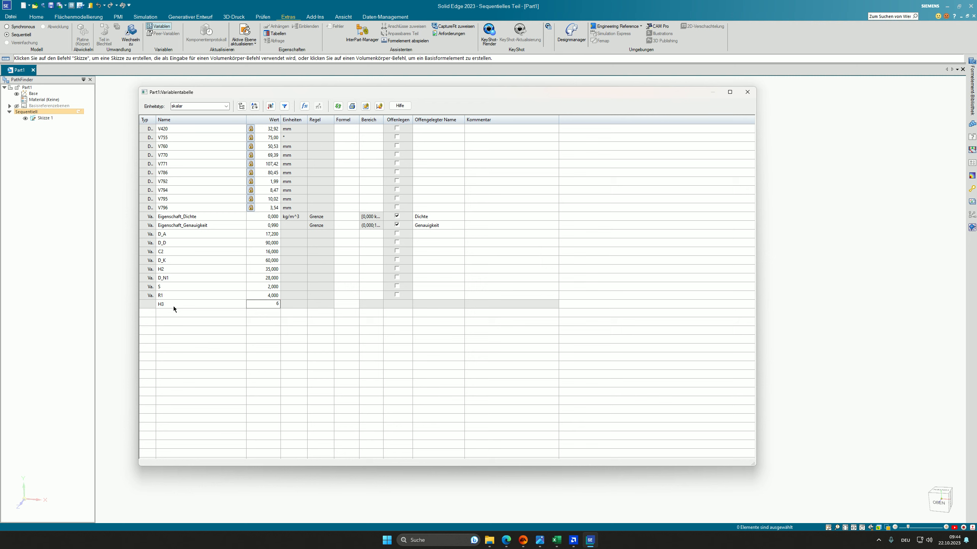
{"action": "type", "text": "6"}
- Add a variable D_d1 with the value 40 in the row below H3
{"action": "left_click", "coordinate": [174, 313]}
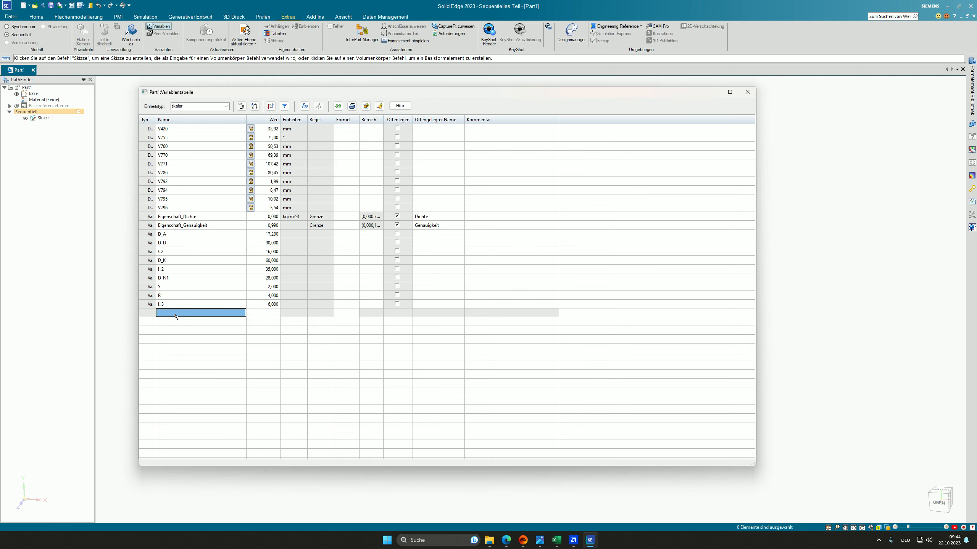
{"action": "type", "text": "D_d1"}
{"action": "key", "text": "Return"}
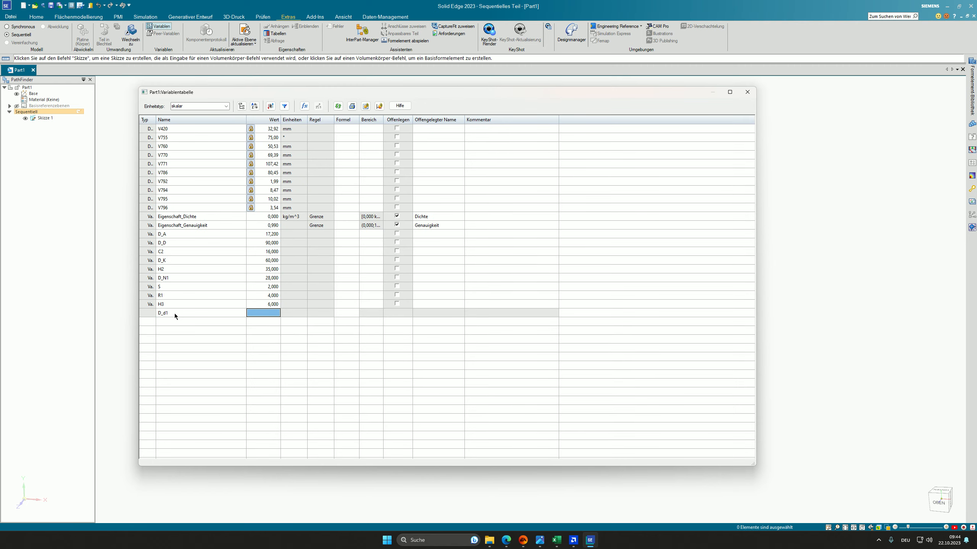
{"action": "type", "text": "40"}
{"action": "key", "text": "Return"}
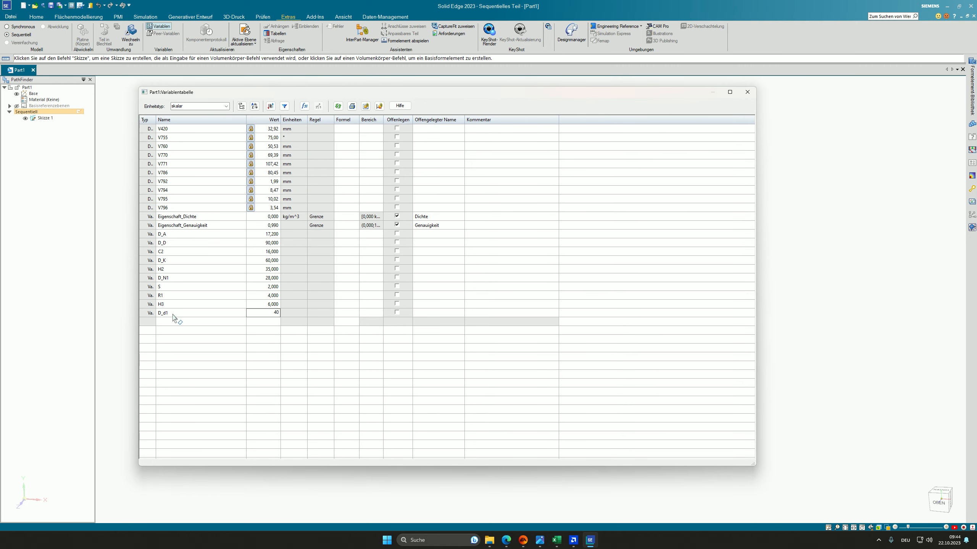
- Add a variable D_f1 with the value 2 in the row below D_d1
{"action": "left_click", "coordinate": [175, 322]}
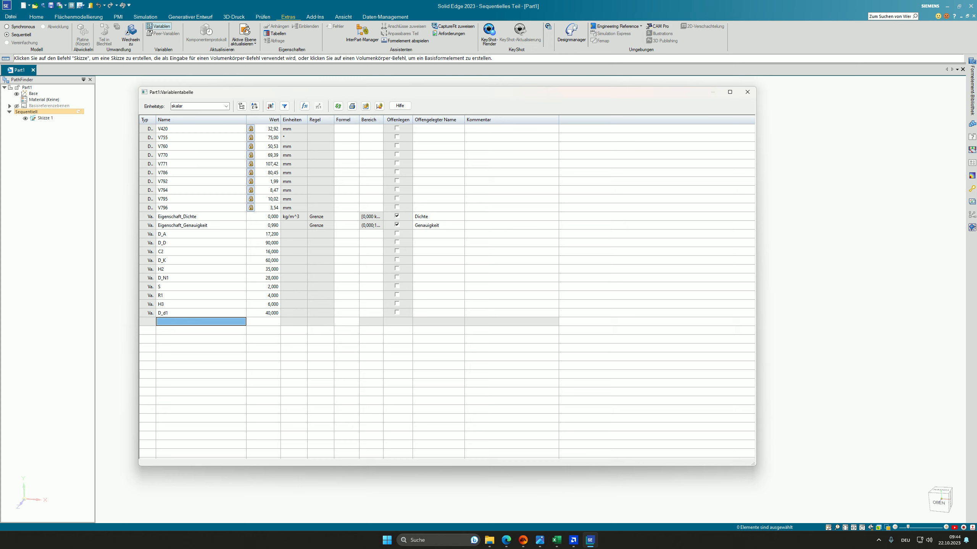
{"action": "type", "text": "F"}
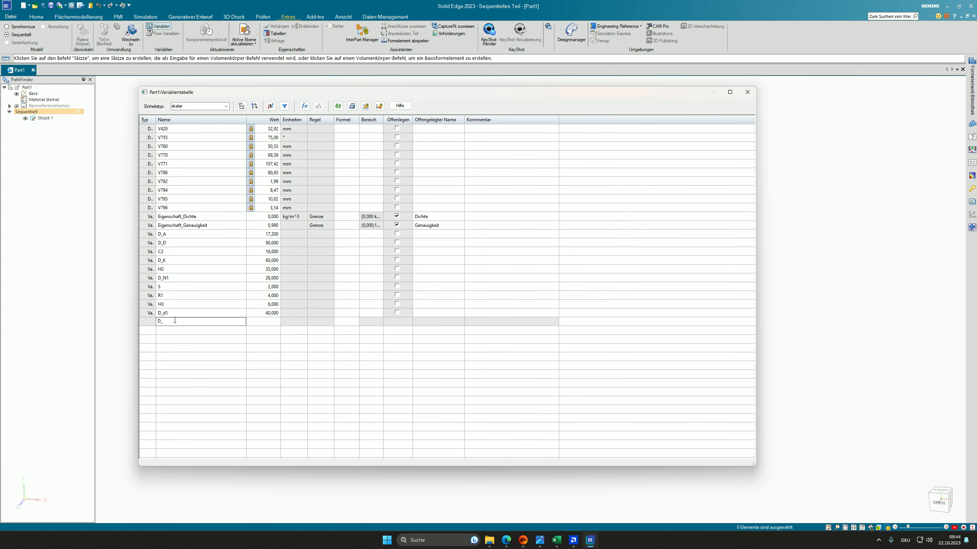
{"action": "left_click", "coordinate": [252, 325]}
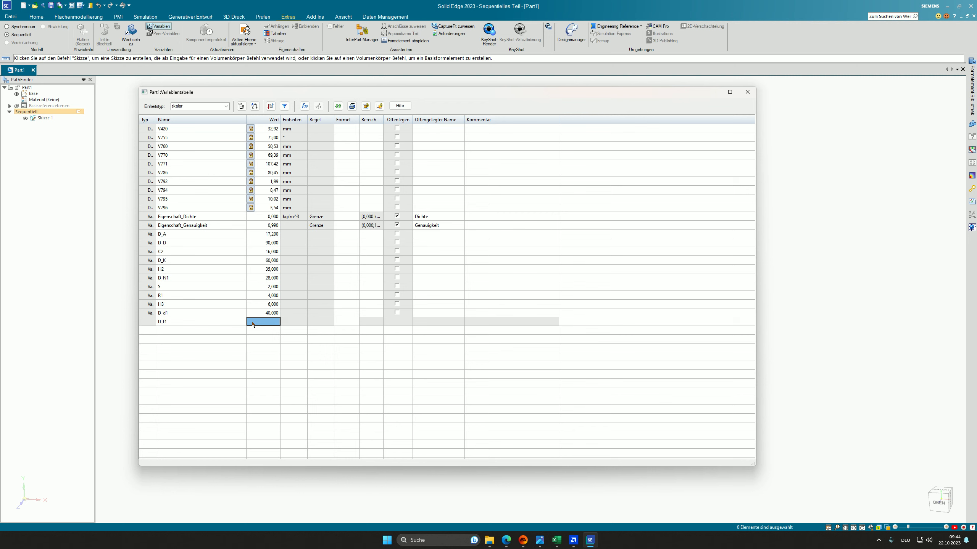
{"action": "type", "text": "2"}
{"action": "key", "text": "Return"}
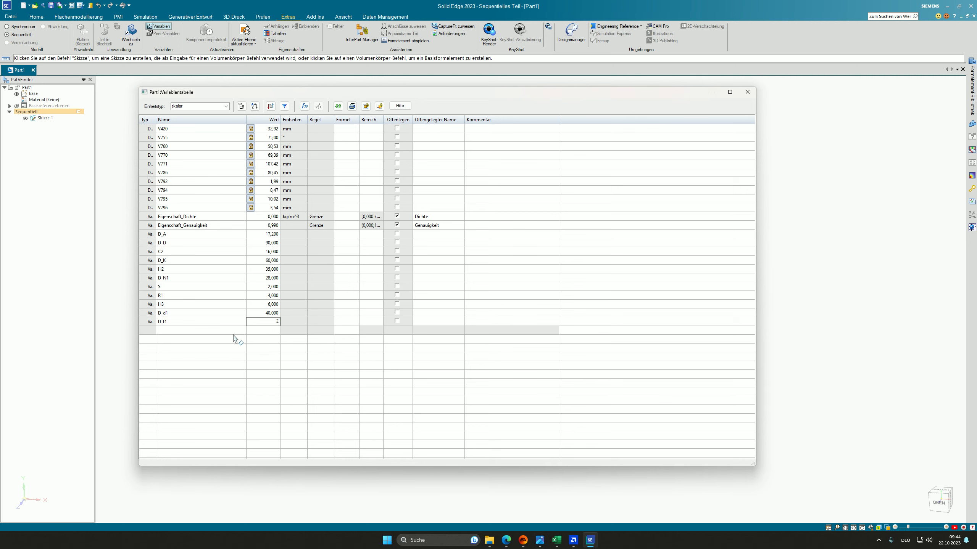
- Add a variable D_L with the value 14 in the row below D_f1
{"action": "left_click", "coordinate": [206, 333]}
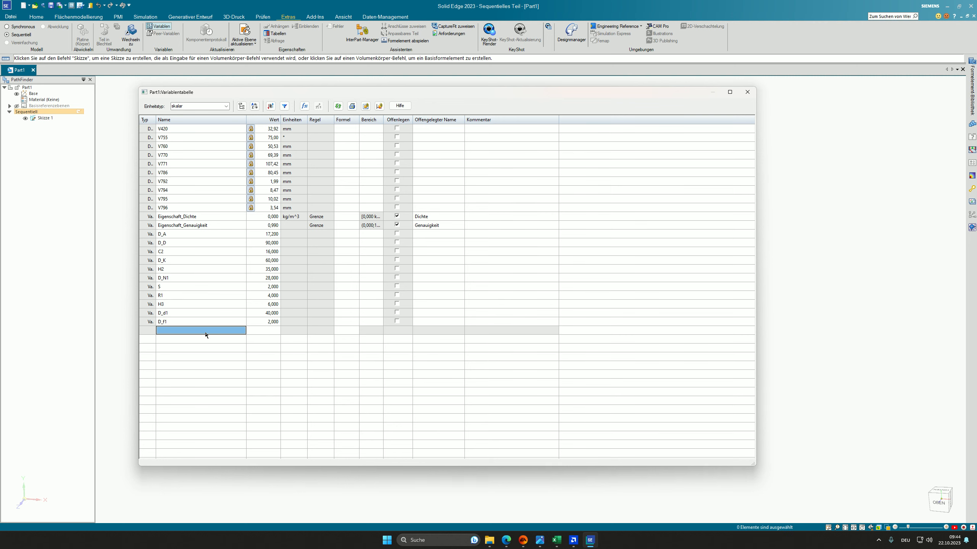
{"action": "type", "text": "D_L"}
{"action": "key", "text": "Tab"}
{"action": "type", "text": "1"}
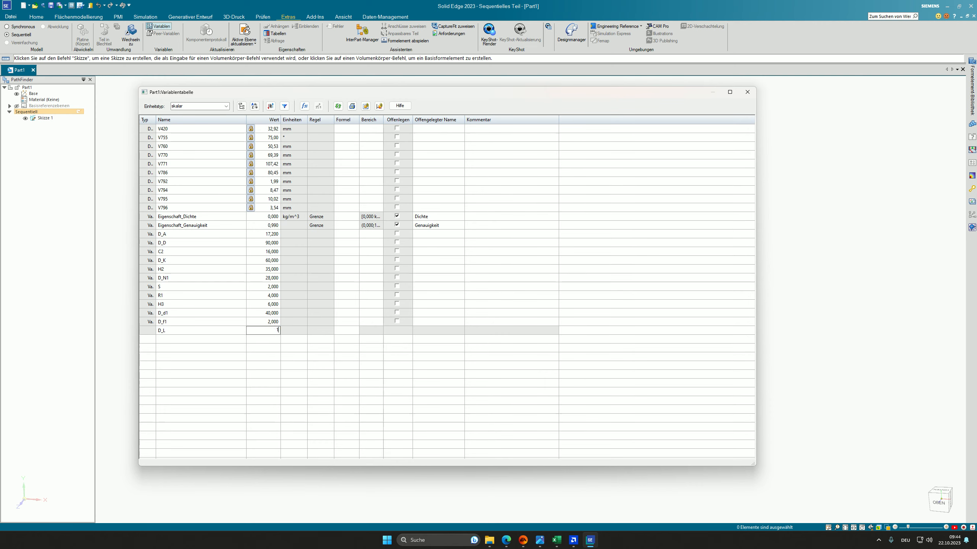
{"action": "type", "text": "4"}
{"action": "key", "text": "Return"}
- Rename the variable D_f1 to f1
{"action": "left_click", "coordinate": [164, 323]}
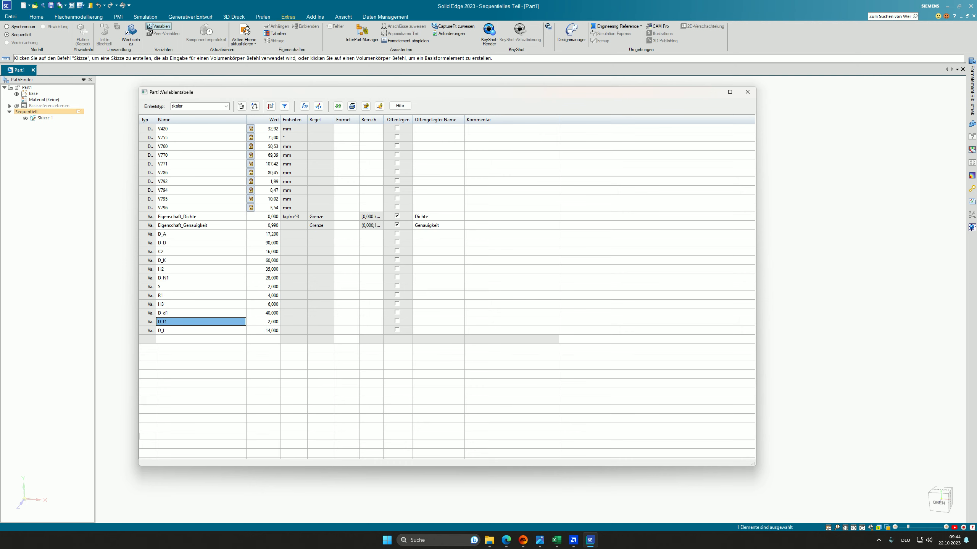
{"action": "key", "text": "alt+Tab"}
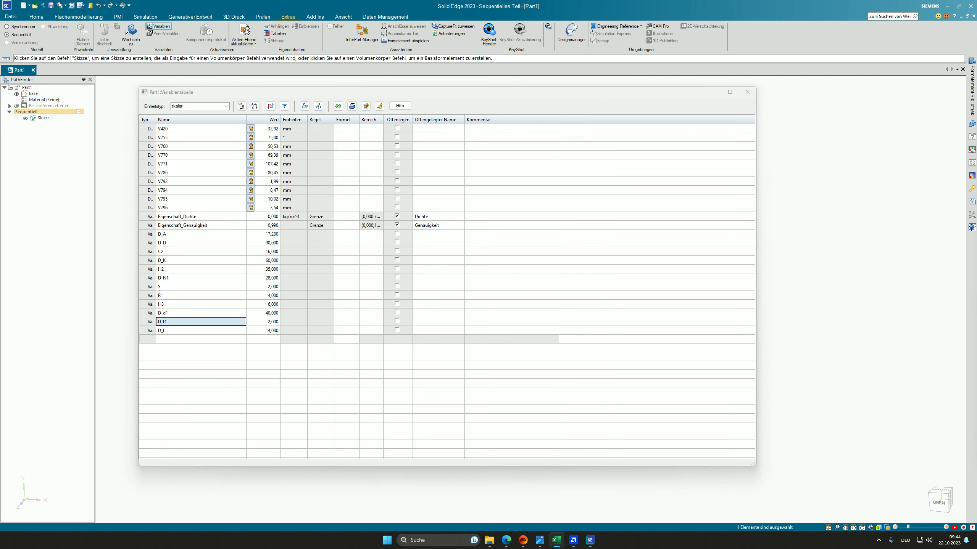
{"action": "left_click", "coordinate": [187, 319]}
{"action": "type", "text": "f1"}
{"action": "key", "text": "Return"}
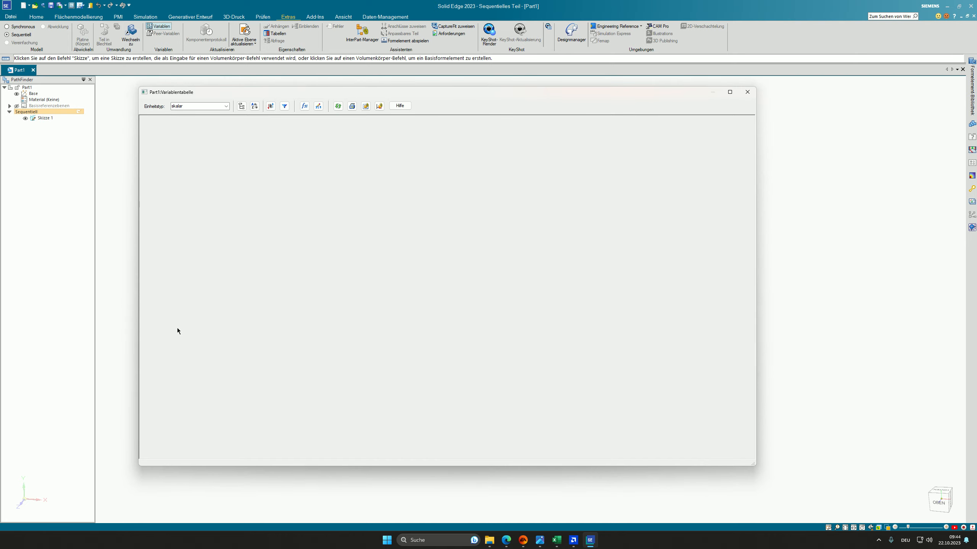
- Switch to Excel and compare its dimension table with the variable table side by side
{"action": "key", "text": "alt+Tab"}
{"action": "left_click_drag", "start_coordinate": [652, 115], "coordinate": [504, 89]}
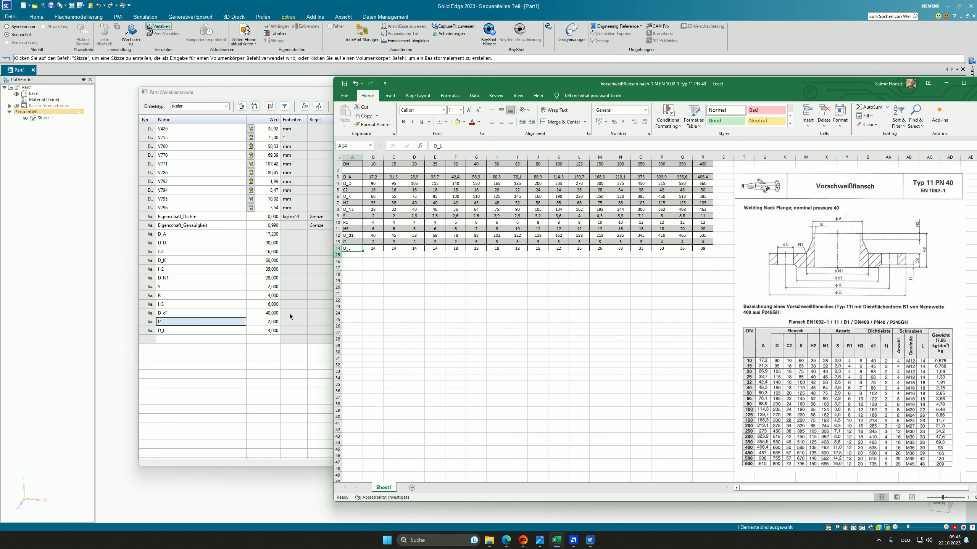
{"action": "left_click_drag", "start_coordinate": [816, 80], "coordinate": [817, 87]}
{"action": "left_click", "coordinate": [816, 81]}
{"action": "left_click_drag", "start_coordinate": [661, 96], "coordinate": [706, 109]}
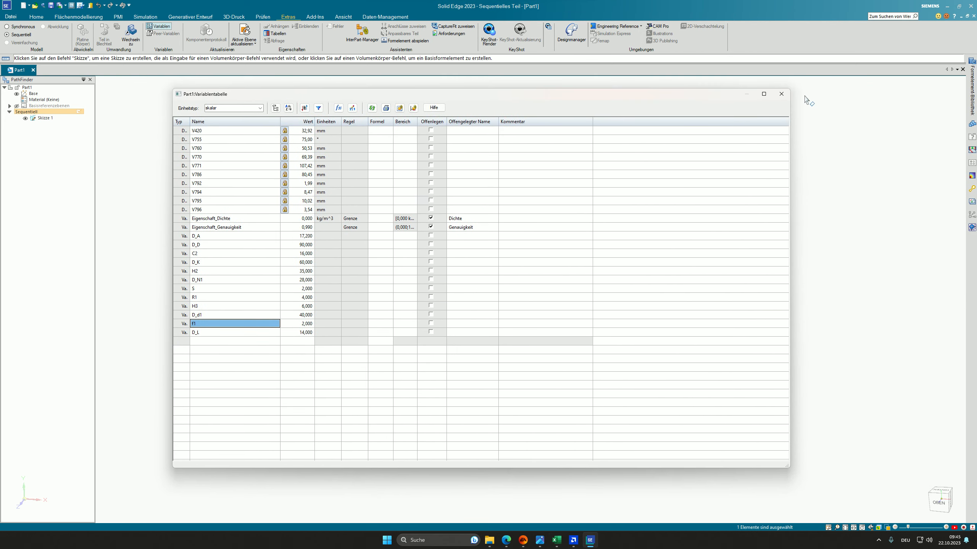
- Close the variable table, open the flange profile sketch for editing and consult the flange drawing in Excel
{"action": "left_click", "coordinate": [781, 95]}
{"action": "left_click", "coordinate": [469, 280]}
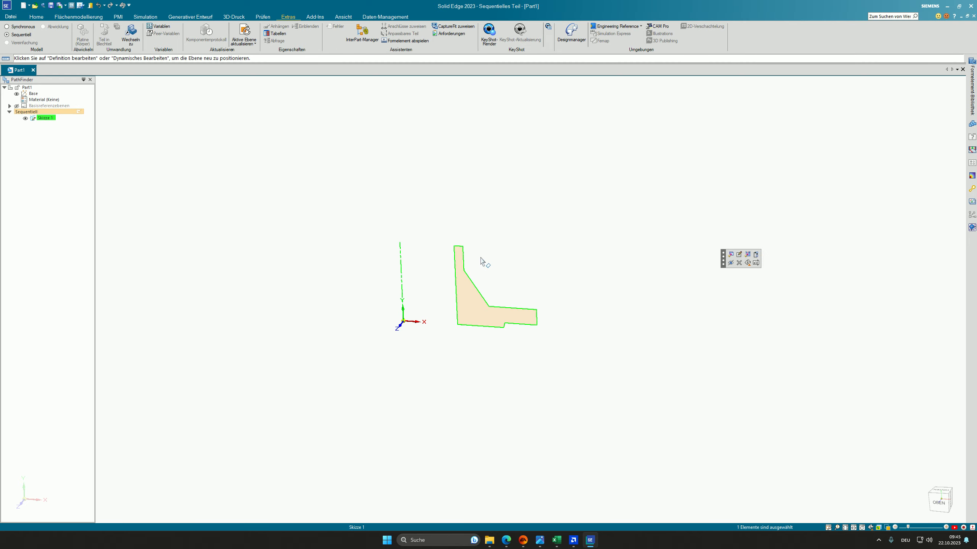
{"action": "left_click", "coordinate": [739, 256]}
{"action": "right_click_drag", "start_coordinate": [597, 243], "coordinate": [618, 218]}
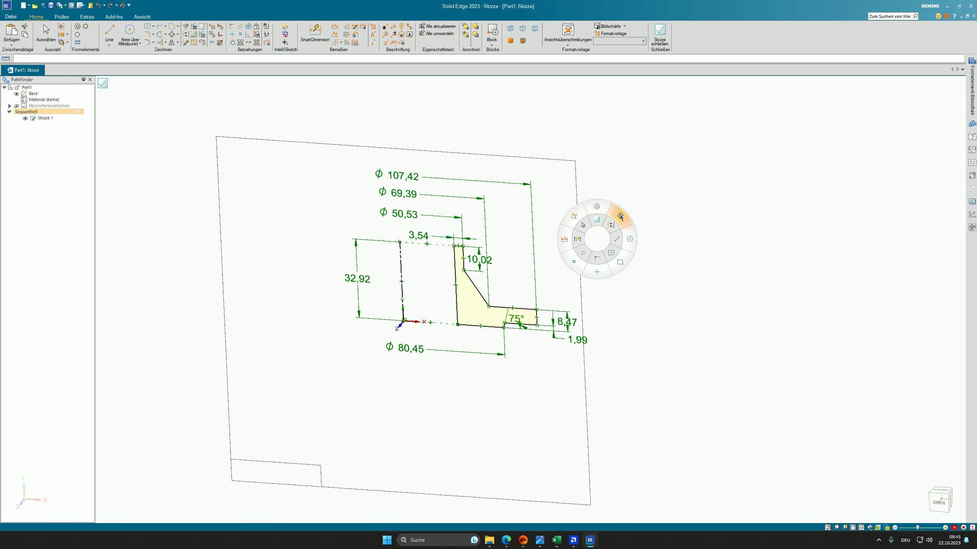
{"action": "key", "text": "alt+Tab"}
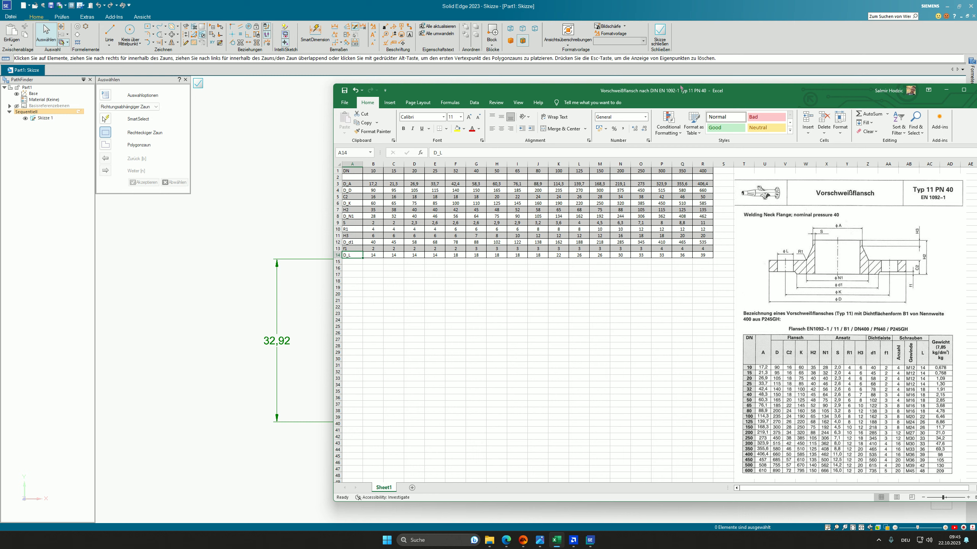
{"action": "key", "text": "alt+Tab"}
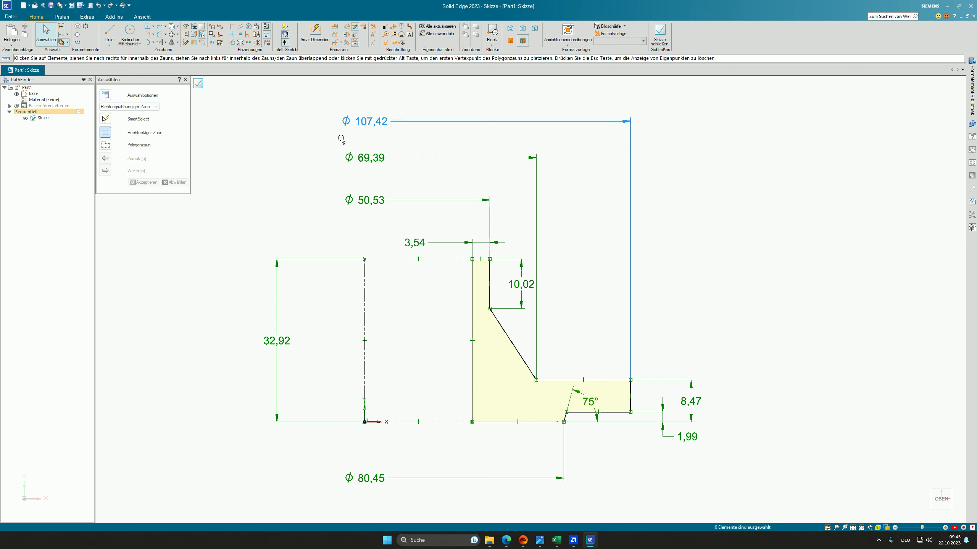
- Set the vertical thickness dimension of the flange plate to 6 mm through its formula
{"action": "left_click", "coordinate": [691, 406]}
{"action": "key", "text": "equal"}
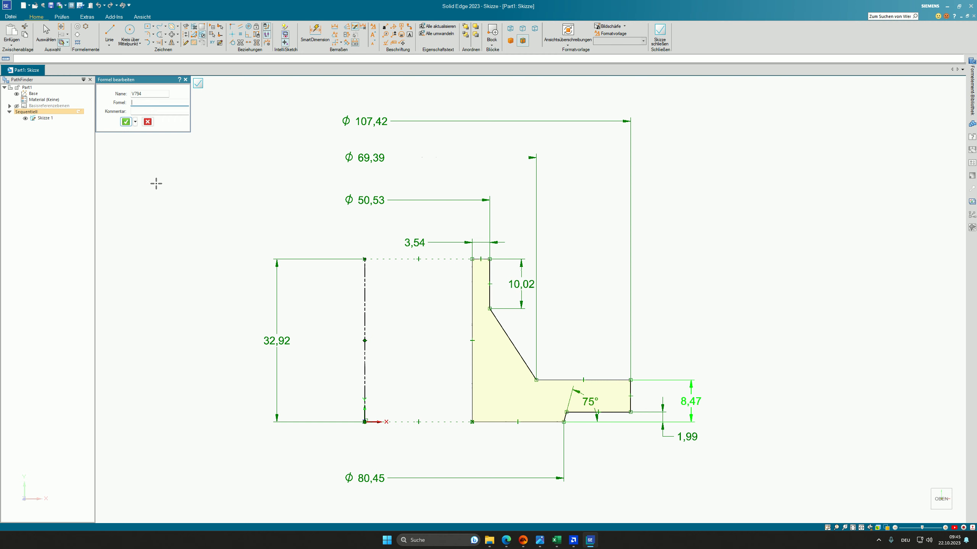
{"action": "left_click", "coordinate": [126, 122]}
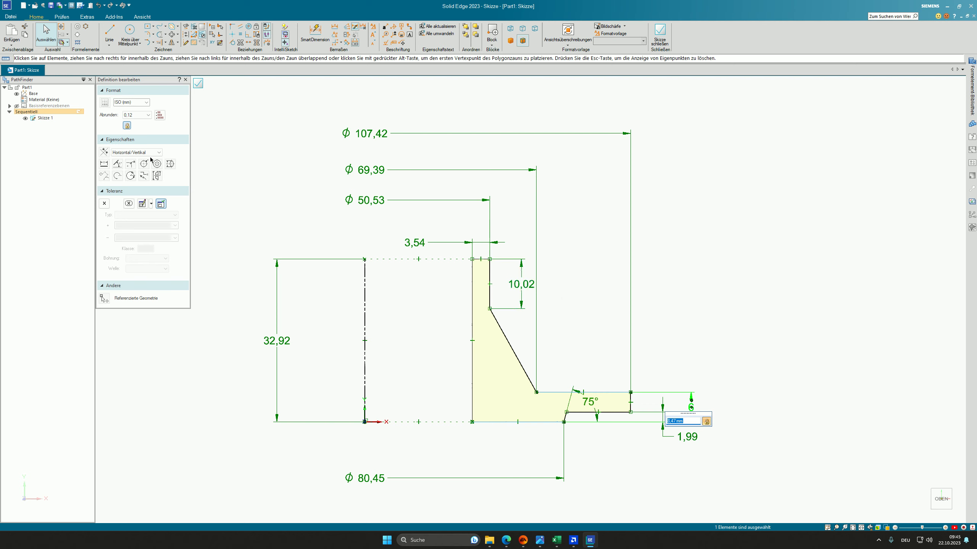
{"action": "left_click", "coordinate": [688, 388]}
- Link the flange plate's vertical thickness dimension to the variable H2, making it 35 mm
{"action": "left_click", "coordinate": [692, 408]}
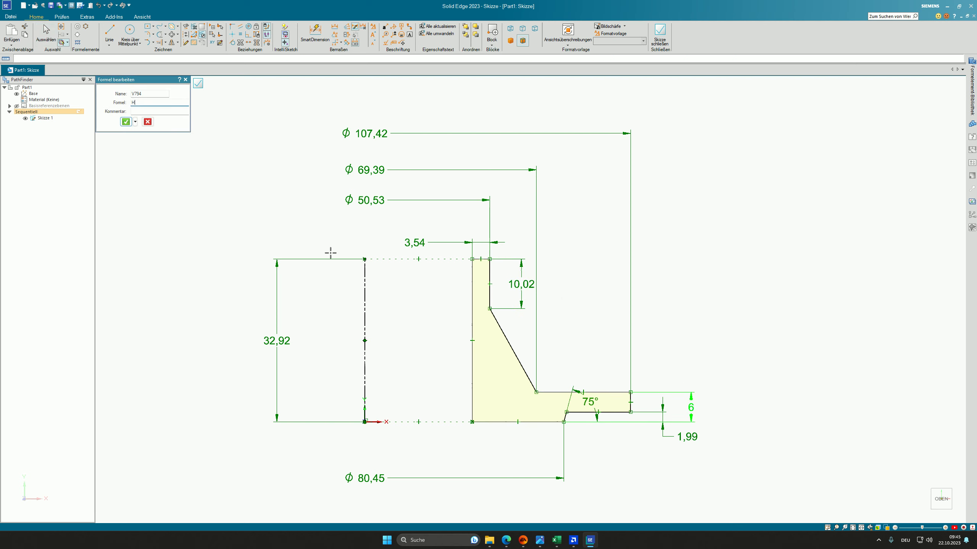
{"action": "type", "text": "H"}
{"action": "key", "text": "Return"}
- Link the height dimension of the neck's straight upper section to the variable H3, making it 6 mm
{"action": "left_click", "coordinate": [525, 285]}
{"action": "type", "text": "6"}
{"action": "key", "text": "Return"}
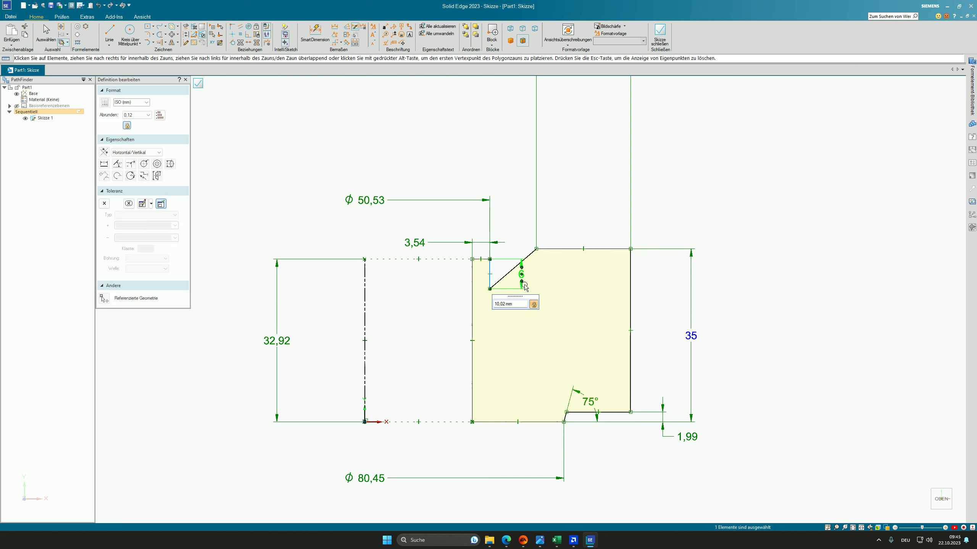
{"action": "scroll", "coordinate": [628, 266], "scroll_direction": "down", "scroll_amount": 2}
{"action": "scroll", "coordinate": [628, 265], "scroll_direction": "down", "scroll_amount": 2}
{"action": "scroll", "coordinate": [640, 346], "scroll_direction": "up", "scroll_amount": 2}
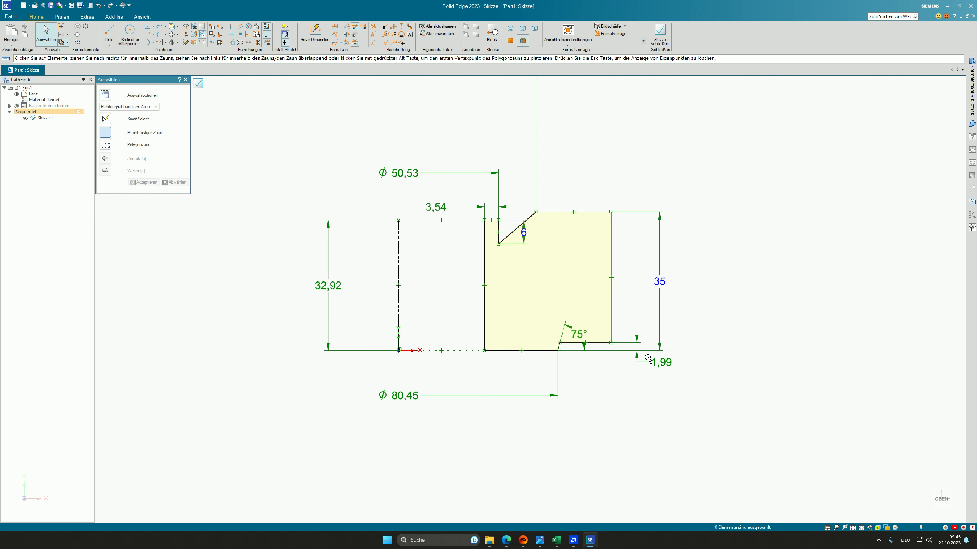
{"action": "scroll", "coordinate": [484, 221], "scroll_direction": "down", "scroll_amount": 1}
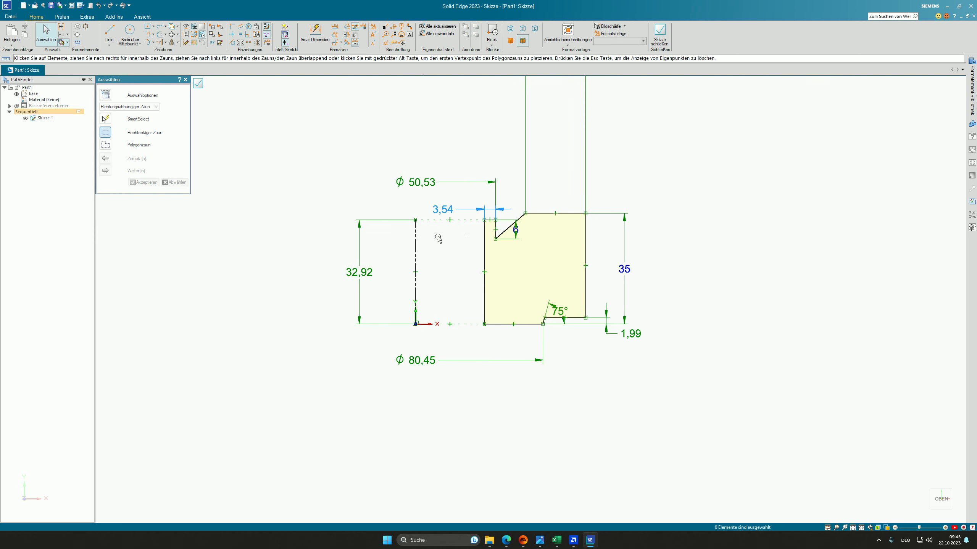
- Link the overall height dimension along the flange's centre axis to the variable H2, making it 35 mm
{"action": "left_click", "coordinate": [358, 271]}
{"action": "left_click", "coordinate": [144, 177]}
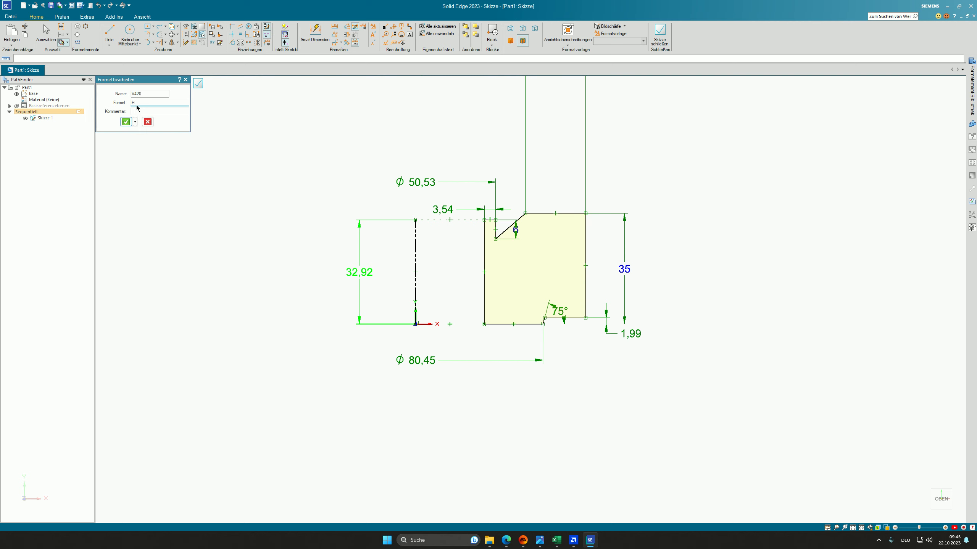
{"action": "type", "text": "H"}
{"action": "key", "text": "Return"}
- Link the flange plate's vertical thickness dimension to the variable C2, making it 16 mm
{"action": "double_click", "coordinate": [622, 271]}
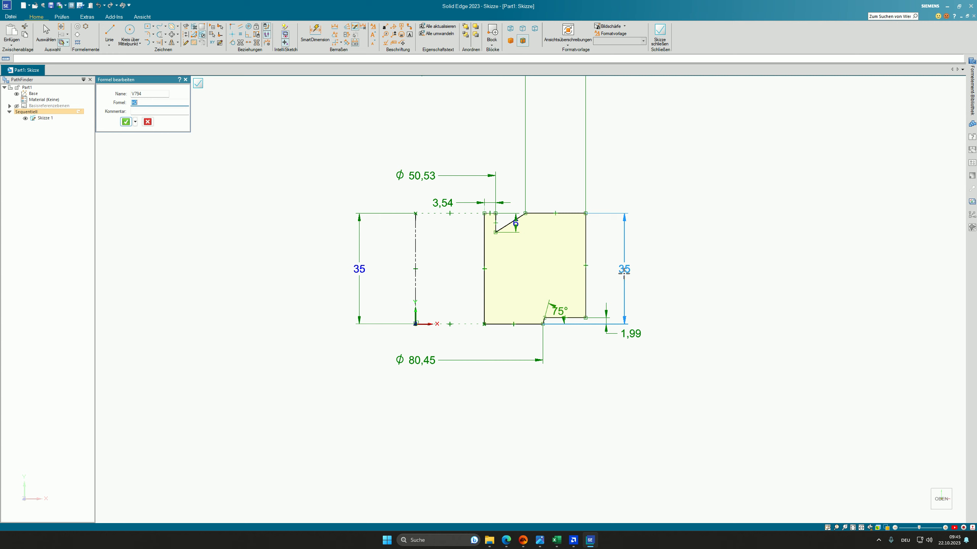
{"action": "key", "text": "Escape"}
{"action": "scroll", "coordinate": [550, 246], "scroll_direction": "down", "scroll_amount": 2}
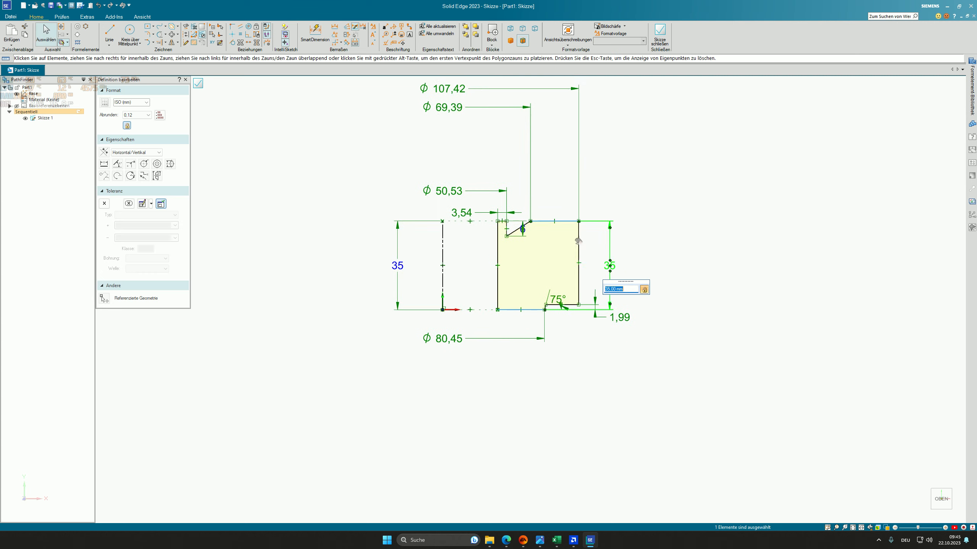
{"action": "middle_click_drag", "start_coordinate": [578, 241], "coordinate": [573, 279], "text": "shift"}
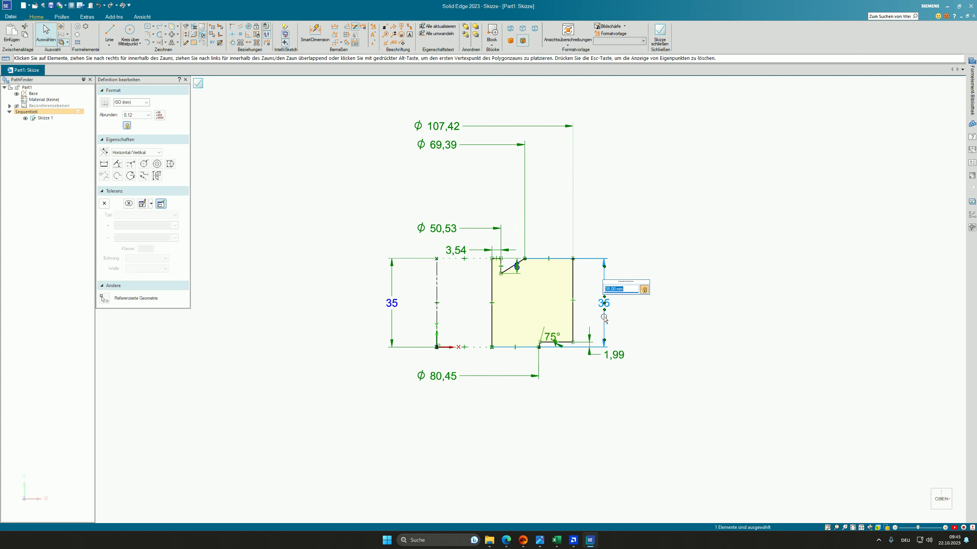
{"action": "double_click", "coordinate": [604, 318]}
{"action": "type", "text": "C"}
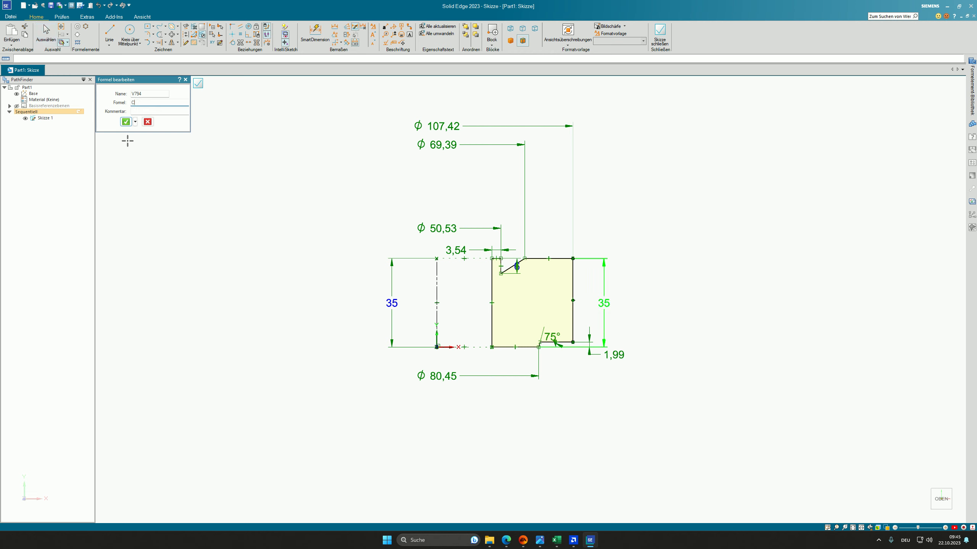
{"action": "type", "text": "2"}
{"action": "key", "text": "Return"}
{"action": "key", "text": "Escape"}
{"action": "scroll", "coordinate": [599, 330], "scroll_direction": "up", "scroll_amount": 2}
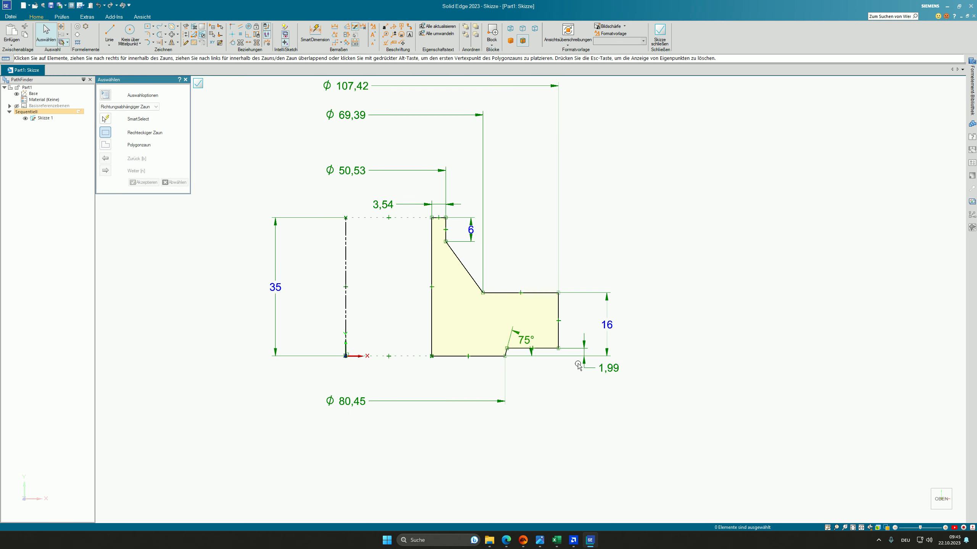
- Check the flange table in Excel and link the raised face's diameter dimension to the variable D_d1, making it 40 mm
{"action": "double_click", "coordinate": [359, 402]}
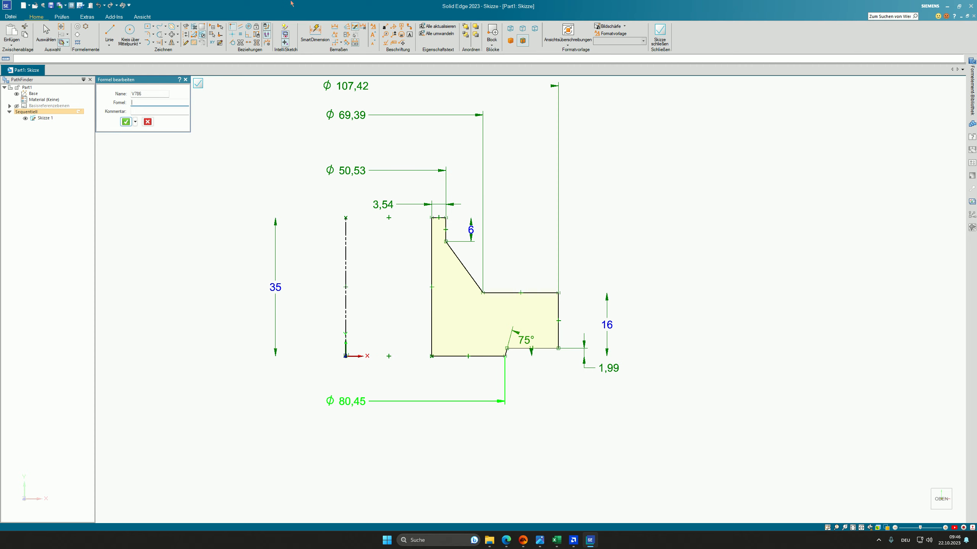
{"action": "mouse_move", "coordinate": [976, 63]}
{"action": "left_mouse_down"}
{"action": "mouse_move", "coordinate": [587, 44]}
{"action": "mouse_move", "coordinate": [431, 70]}
{"action": "left_mouse_up"}
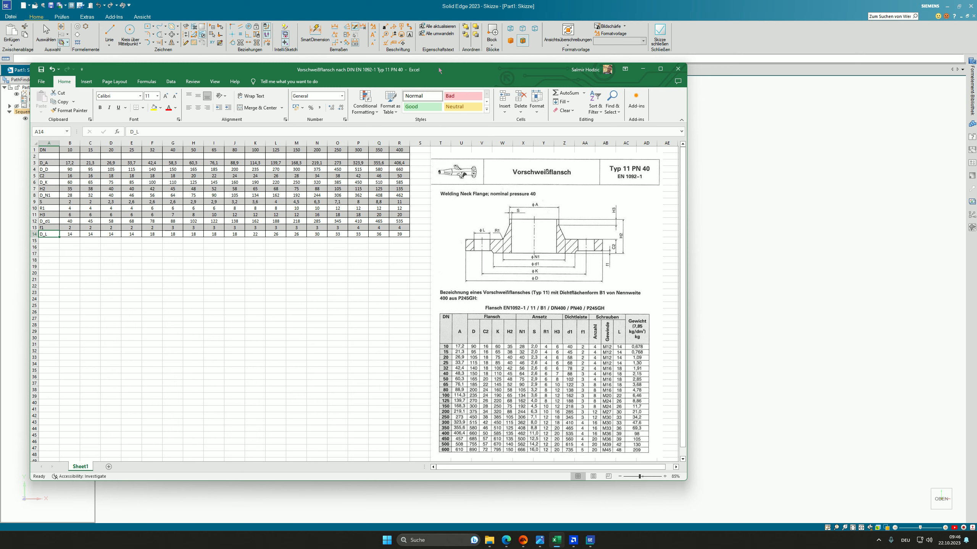
{"action": "left_click_drag", "start_coordinate": [440, 71], "coordinate": [976, 67]}
{"action": "left_click", "coordinate": [900, 93]}
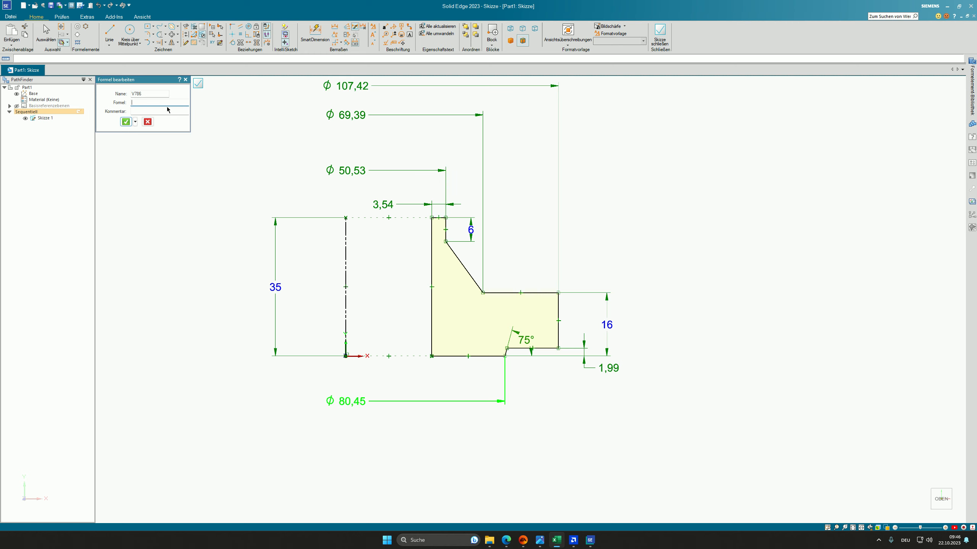
{"action": "left_click", "coordinate": [134, 105]}
{"action": "key", "text": "Return"}
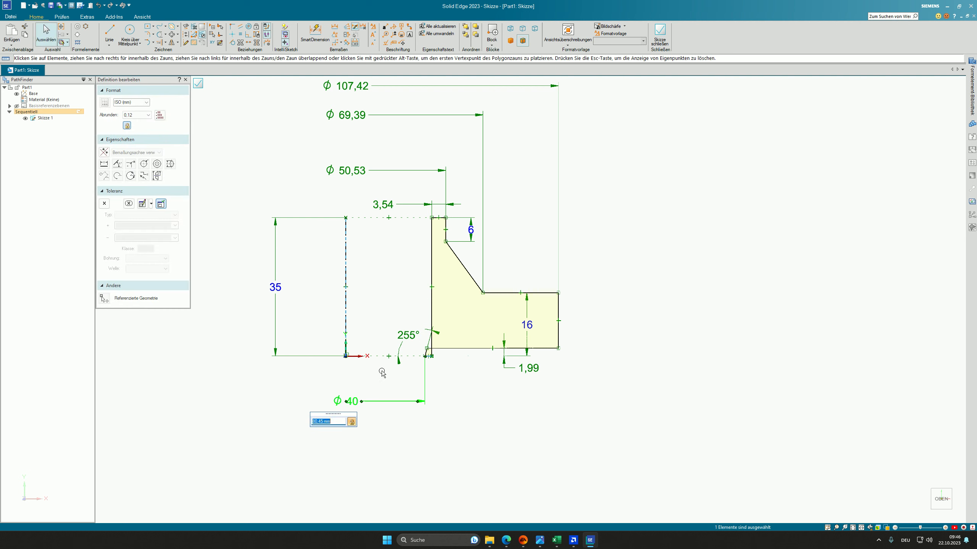
- Link the outer diameter dimension of the neck's straight upper section to the variable D_A, making it 17.2 mm
{"action": "left_click", "coordinate": [352, 170]}
{"action": "key", "text": "="}
{"action": "type", "text": "D_"}
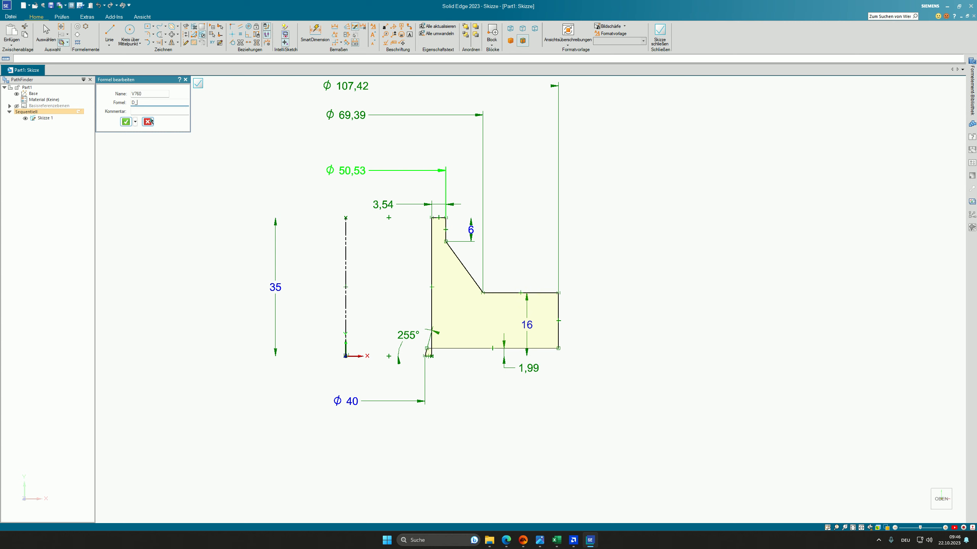
{"action": "key", "text": "Return"}
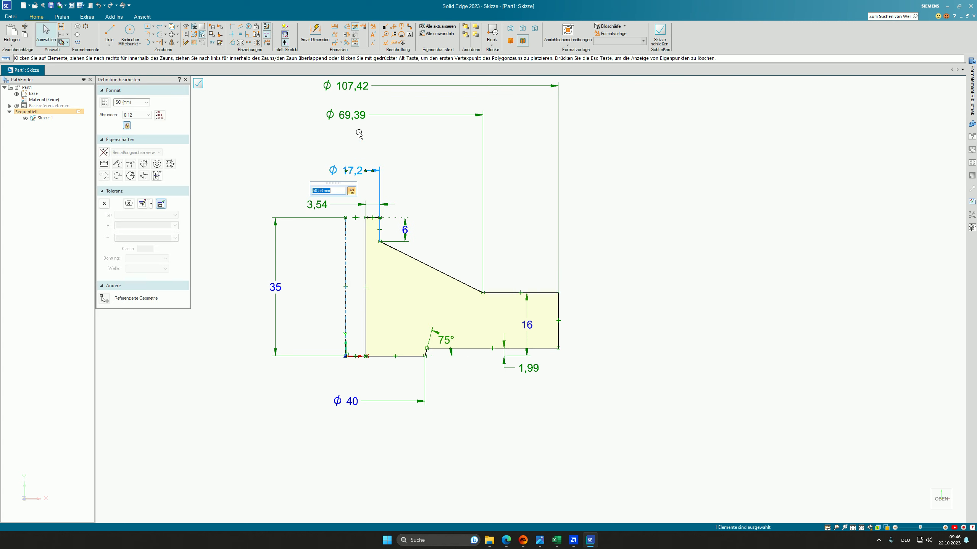
{"action": "key", "text": "="}
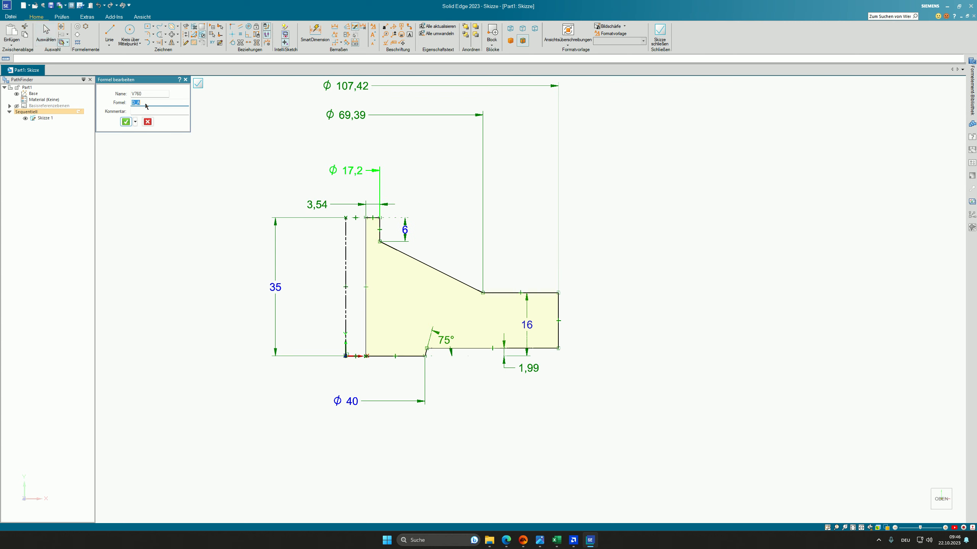
{"action": "left_click", "coordinate": [126, 121]}
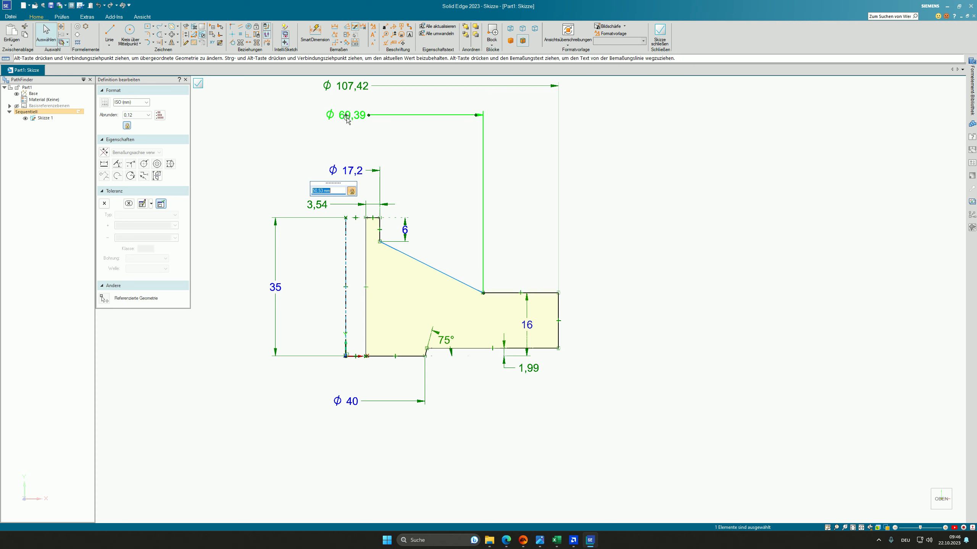
- Link the diameter dimension at the base of the conical neck to the variable D_N1, making it 28 mm
{"action": "key", "text": "="}
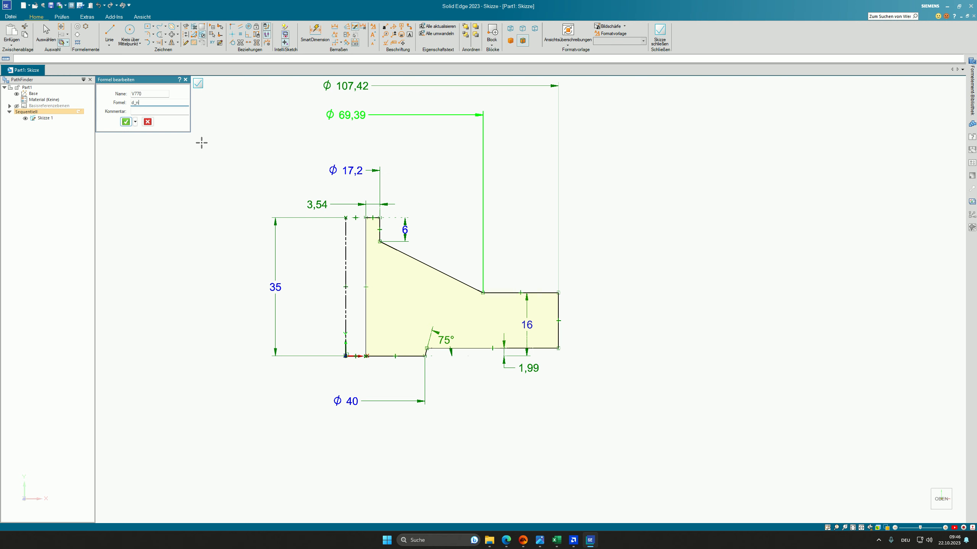
{"action": "type", "text": "d_n"}
{"action": "key", "text": "Return"}
{"action": "key", "text": "Escape"}
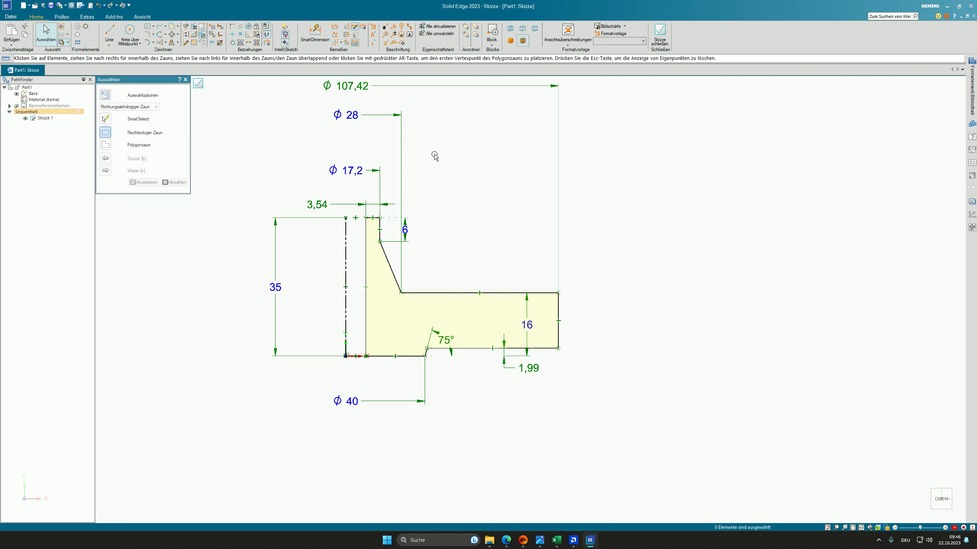
- Link the flange plate's outer diameter dimension to the variable D_D, making it 90 mm
{"action": "left_click", "coordinate": [364, 92]}
{"action": "type", "text": "="}
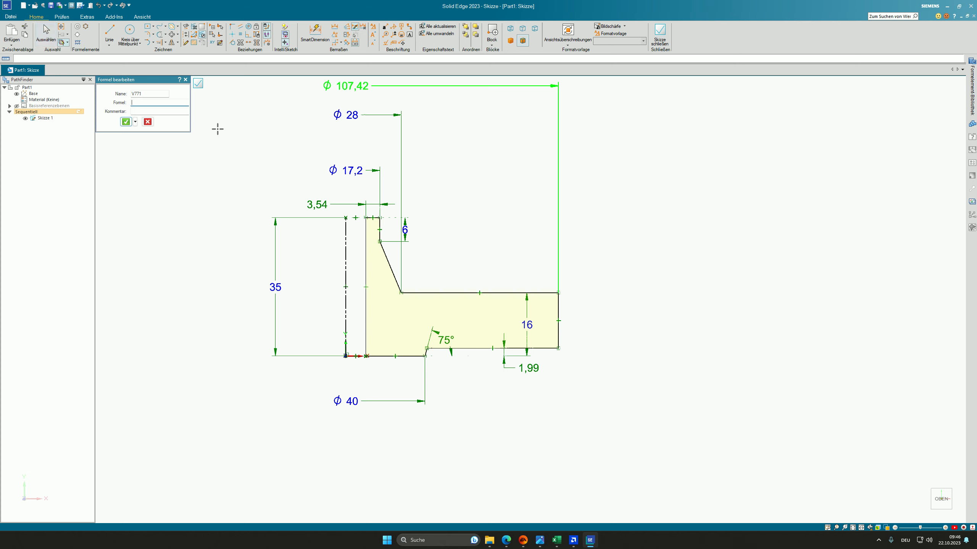
{"action": "type", "text": "D-D"}
{"action": "key", "text": "Return"}
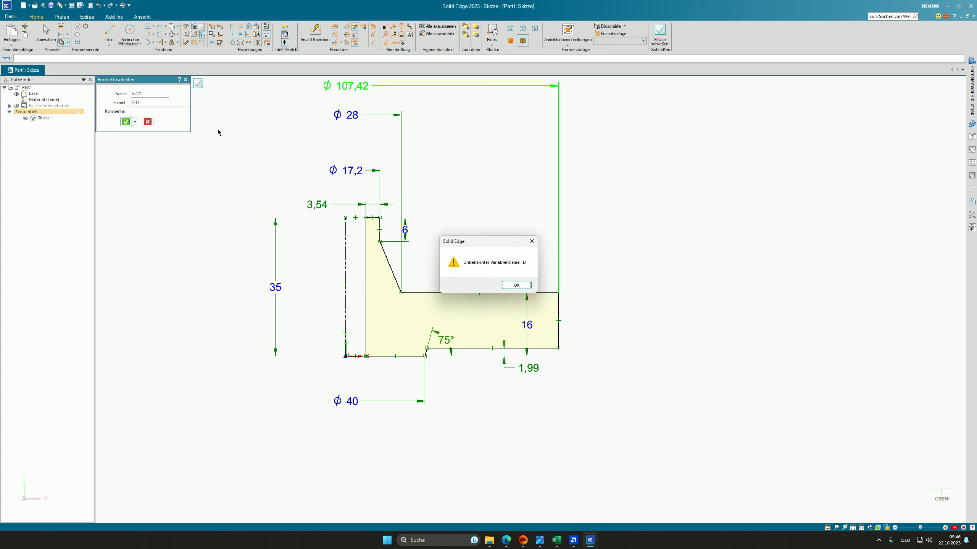
{"action": "key", "text": "Return"}
{"action": "key", "text": "Return"}
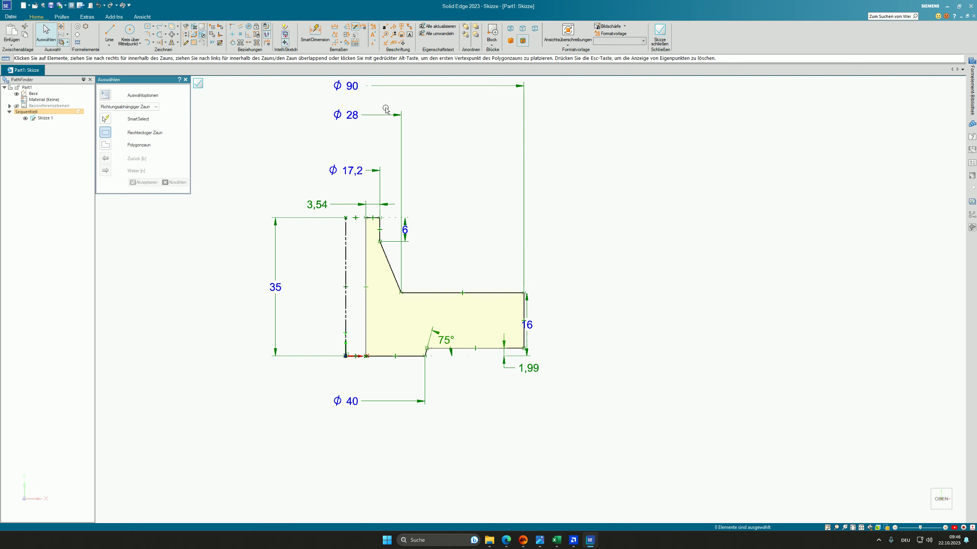
- Set the raised face's height dimension to 2 mm through its formula and move the plate thickness dimension farther outside the profile
{"action": "left_click", "coordinate": [508, 356]}
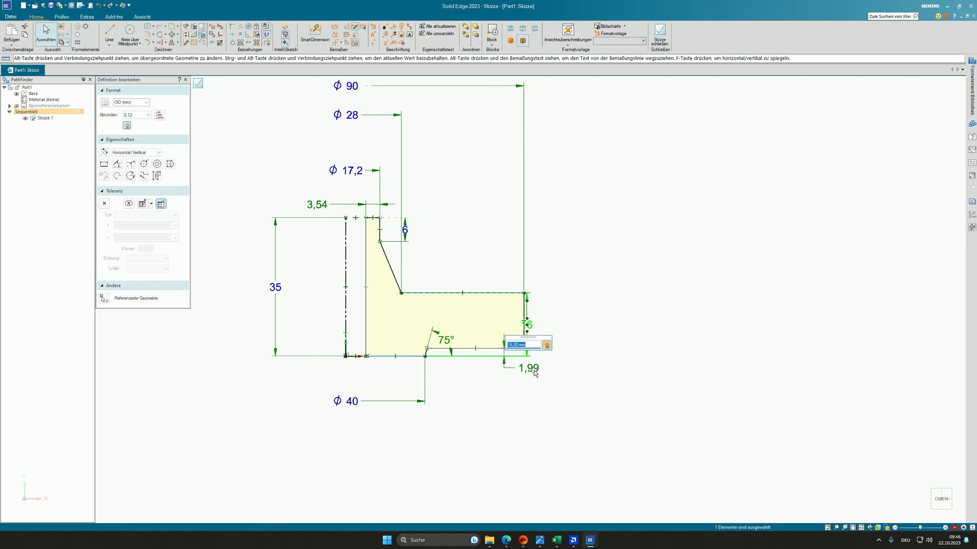
{"action": "key", "text": "equal"}
{"action": "key", "text": "Escape"}
{"action": "type", "text": "2"}
{"action": "key", "text": "Return"}
{"action": "left_click_drag", "start_coordinate": [537, 326], "coordinate": [634, 325]}
- Link the wall thickness dimension at the neck's upper end to the variable S, making it 2 mm
{"action": "left_click", "coordinate": [314, 197]}
{"action": "key", "text": "equal"}
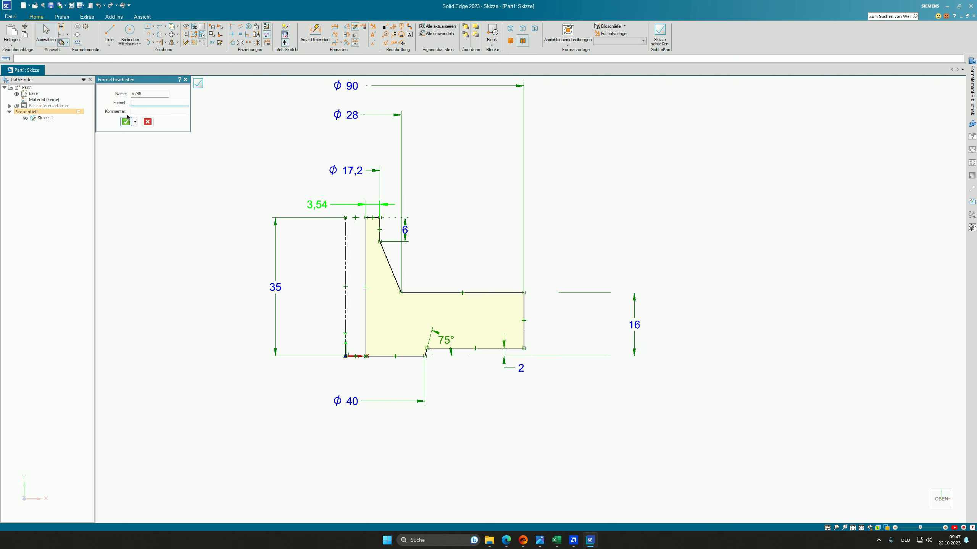
{"action": "type", "text": "S"}
{"action": "left_click", "coordinate": [125, 122]}
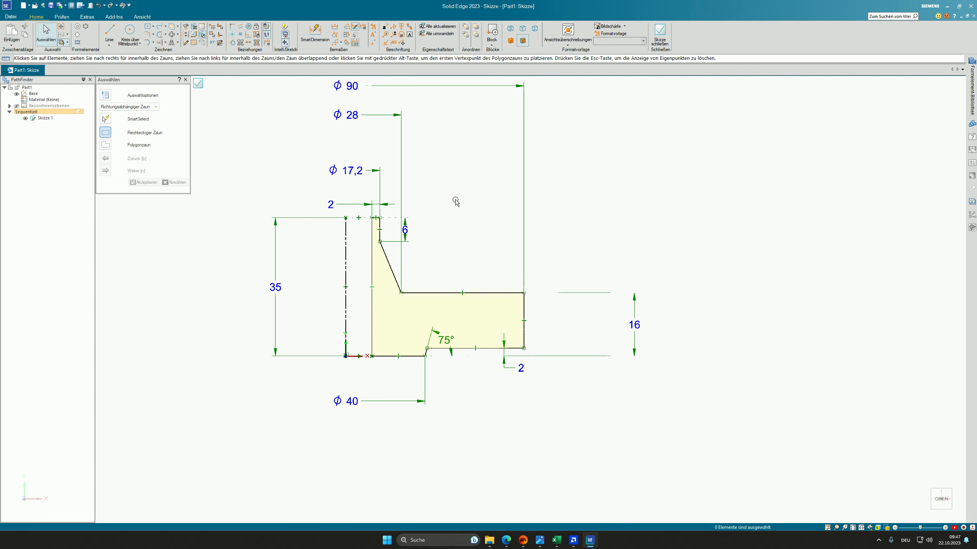
- Review the formula of the flange's outer diameter dimension and finish the profile sketch
{"action": "mouse_move", "coordinate": [491, 202]}
{"action": "middle_mouse_down"}
{"action": "mouse_move", "coordinate": [465, 210]}
{"action": "mouse_move", "coordinate": [445, 200]}
{"action": "middle_mouse_up"}
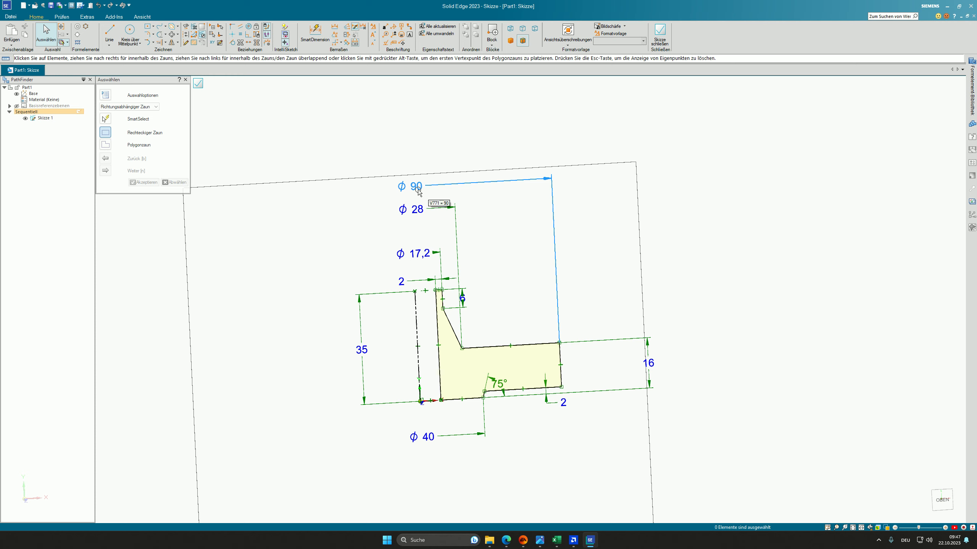
{"action": "left_click", "coordinate": [418, 191]}
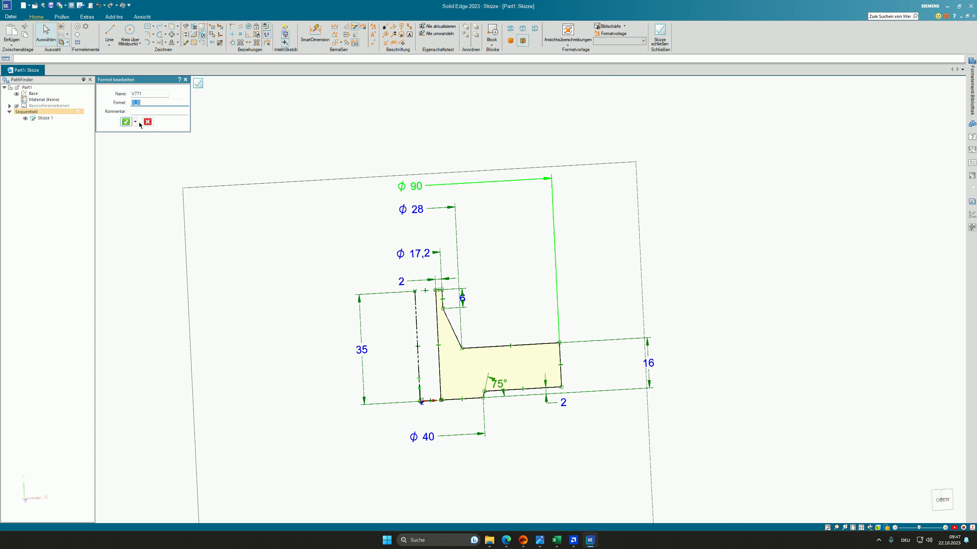
{"action": "double_click", "coordinate": [140, 107]}
{"action": "key", "text": "End"}
{"action": "left_click", "coordinate": [126, 122]}
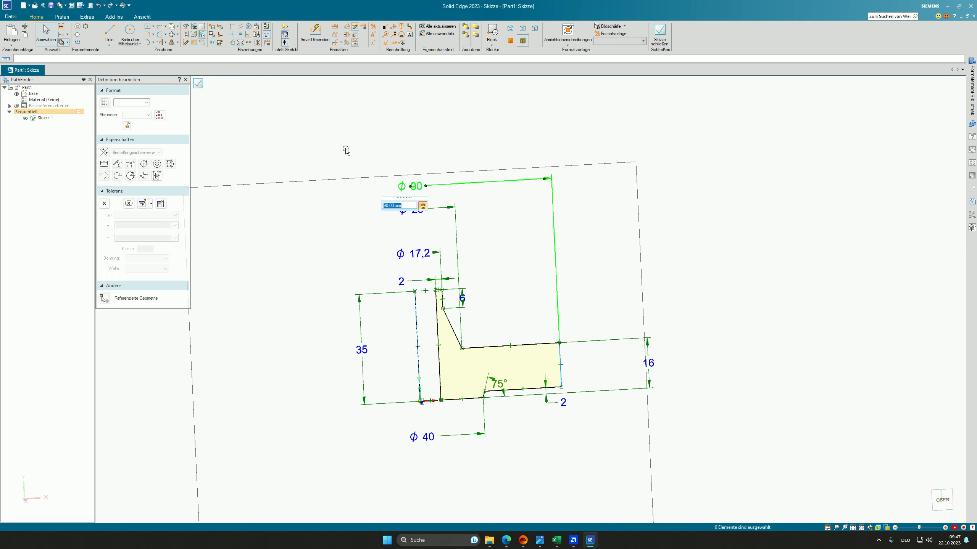
{"action": "left_click", "coordinate": [197, 83]}
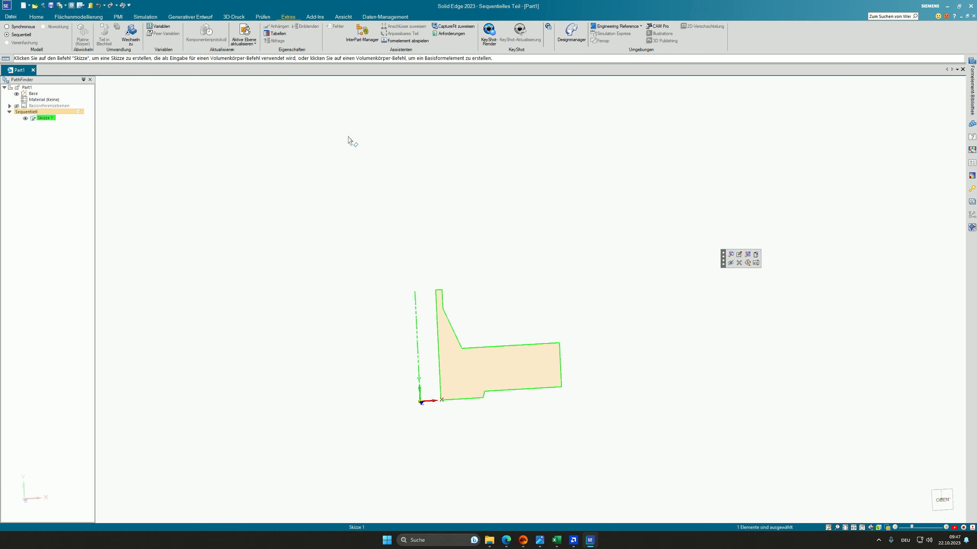
- Revolve the flange profile a full turn about the vertical centre axis and hide its sketch
{"action": "left_click", "coordinate": [37, 17]}
{"action": "left_click", "coordinate": [213, 34]}
{"action": "left_click", "coordinate": [436, 327]}
{"action": "left_click", "coordinate": [417, 322]}
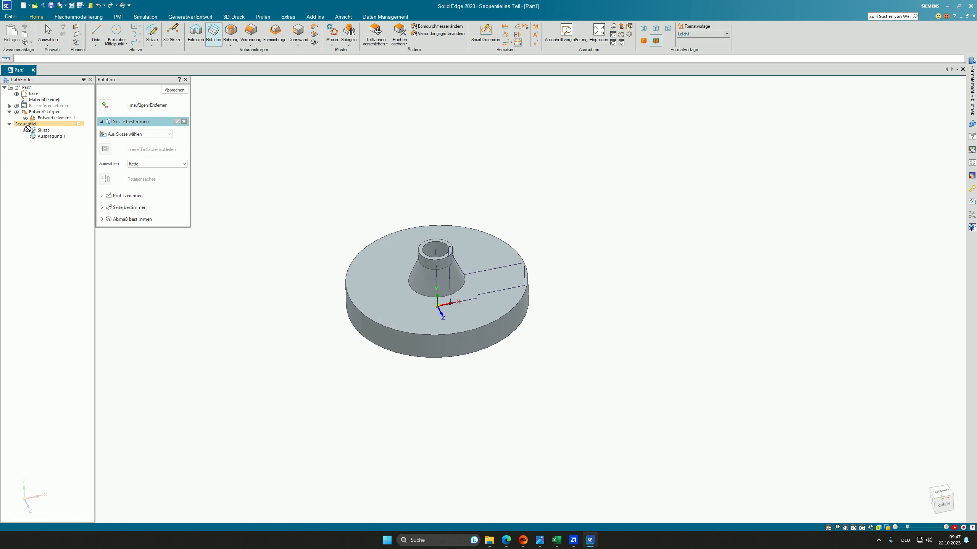
{"action": "left_click", "coordinate": [25, 131]}
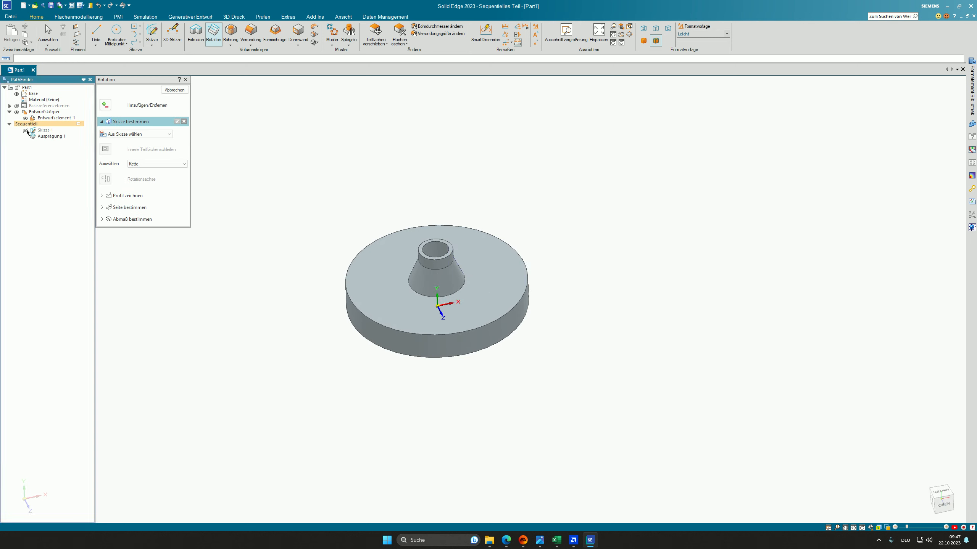
{"action": "left_click", "coordinate": [179, 89]}
- Round the edge between the conical neck and the flange plate with a 4 mm radius
{"action": "middle_click_drag", "start_coordinate": [383, 181], "coordinate": [385, 162]}
{"action": "left_click", "coordinate": [251, 33]}
{"action": "left_click", "coordinate": [463, 280]}
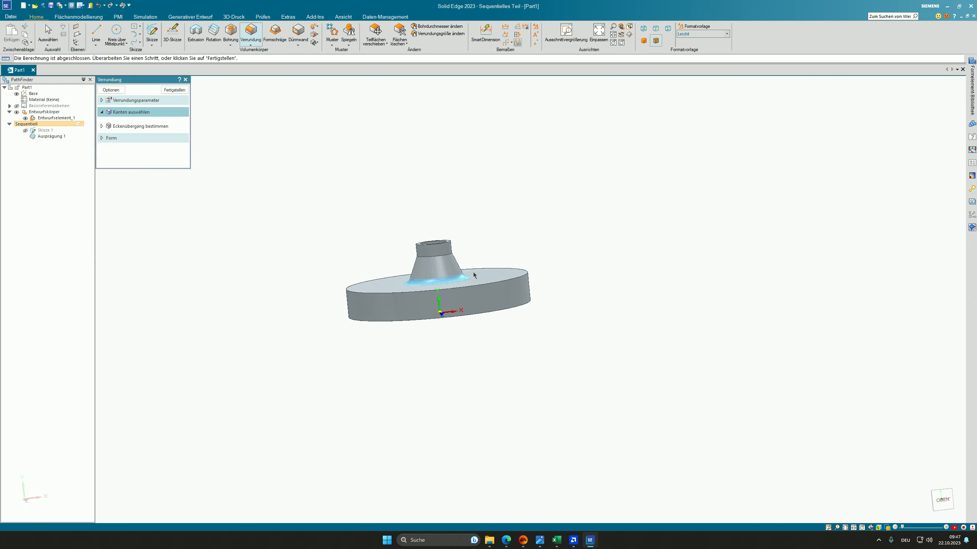
{"action": "right_click", "coordinate": [462, 279]}
{"action": "left_click", "coordinate": [183, 91]}
{"action": "middle_click_drag", "start_coordinate": [384, 231], "coordinate": [508, 246]}
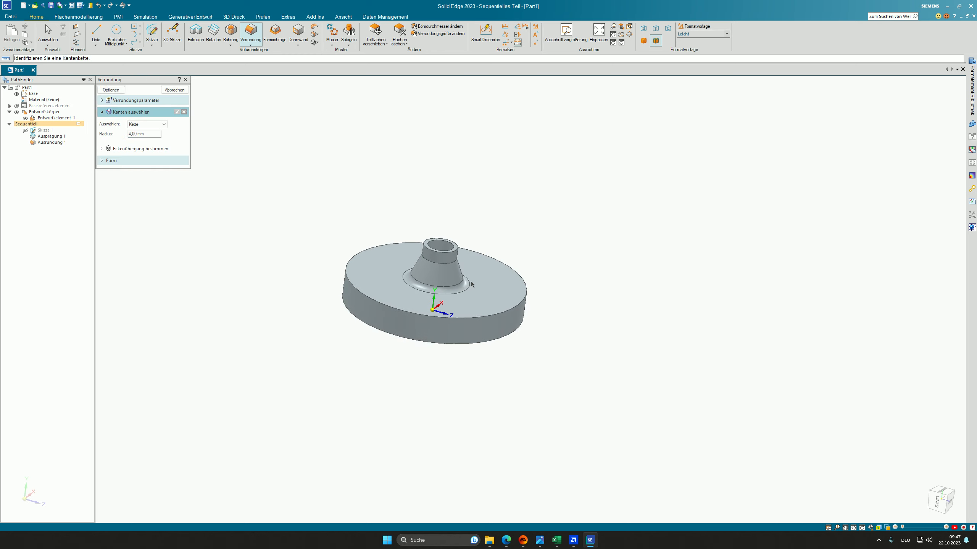
{"action": "scroll", "coordinate": [460, 285], "scroll_direction": "up", "scroll_amount": 5}
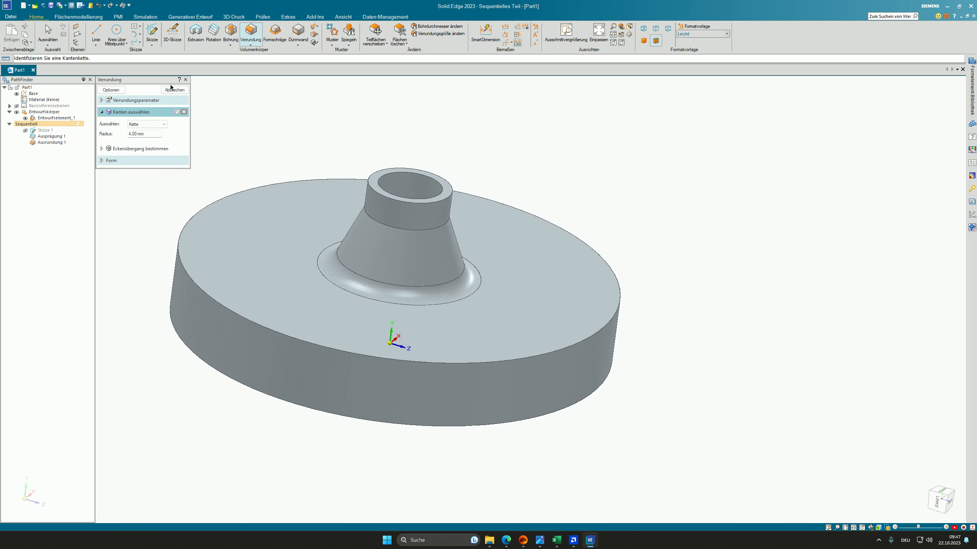
{"action": "left_click", "coordinate": [186, 80]}
- Link the radius of the fillet at the neck's base to the variable R1
{"action": "left_click", "coordinate": [491, 271]}
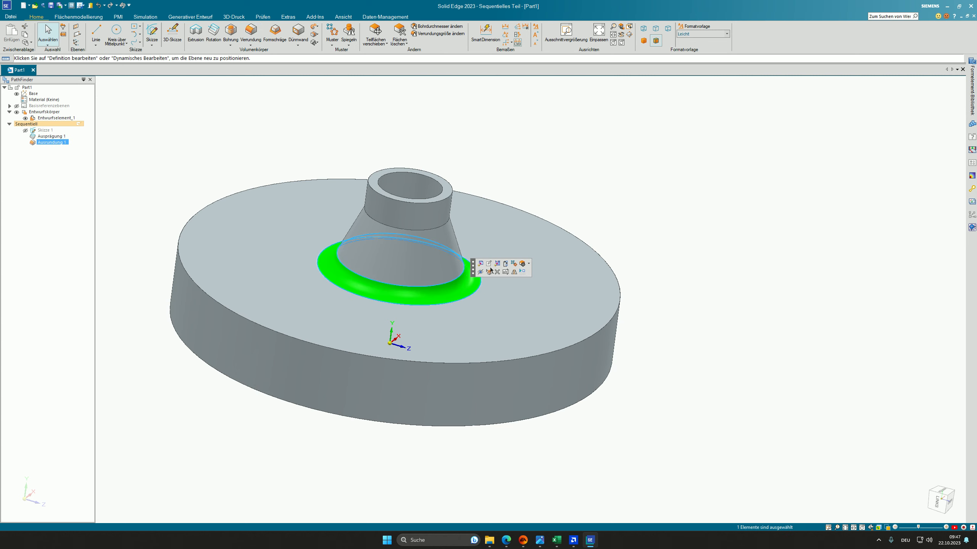
{"action": "key", "text": "Escape"}
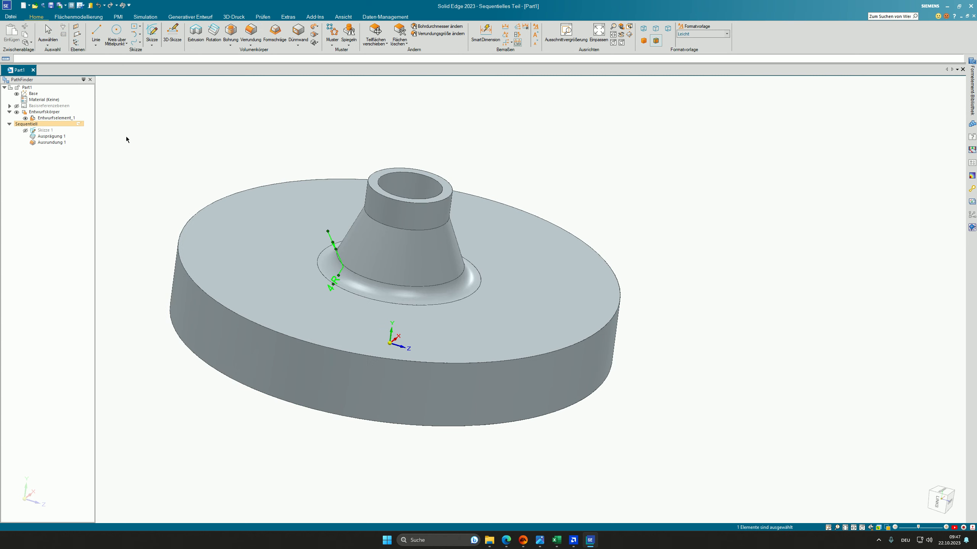
{"action": "type", "text": "R1"}
{"action": "left_click", "coordinate": [126, 121]}
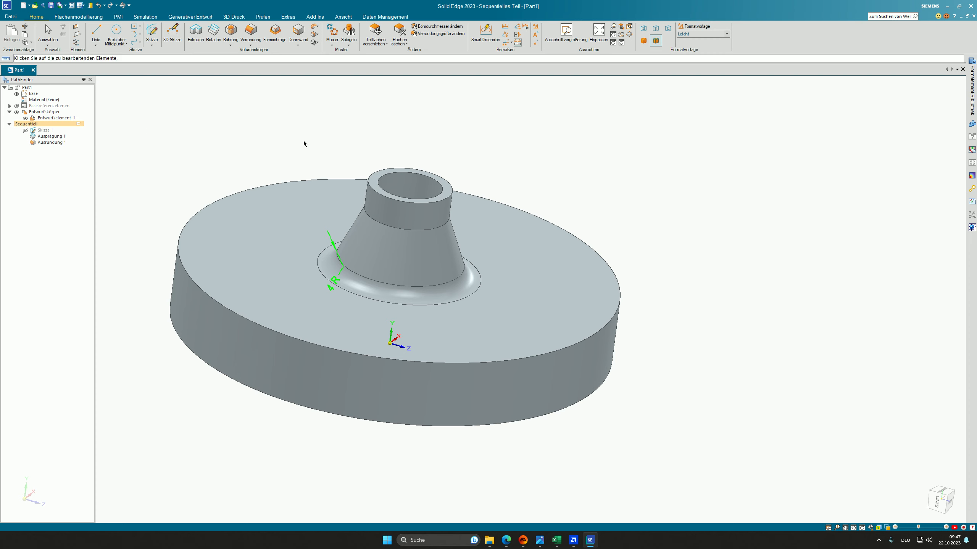
- Define the hole as an ISO Metric screw clearance hole, size M12, medium fit, with a diameter of 14 mm
{"action": "left_click", "coordinate": [230, 37]}
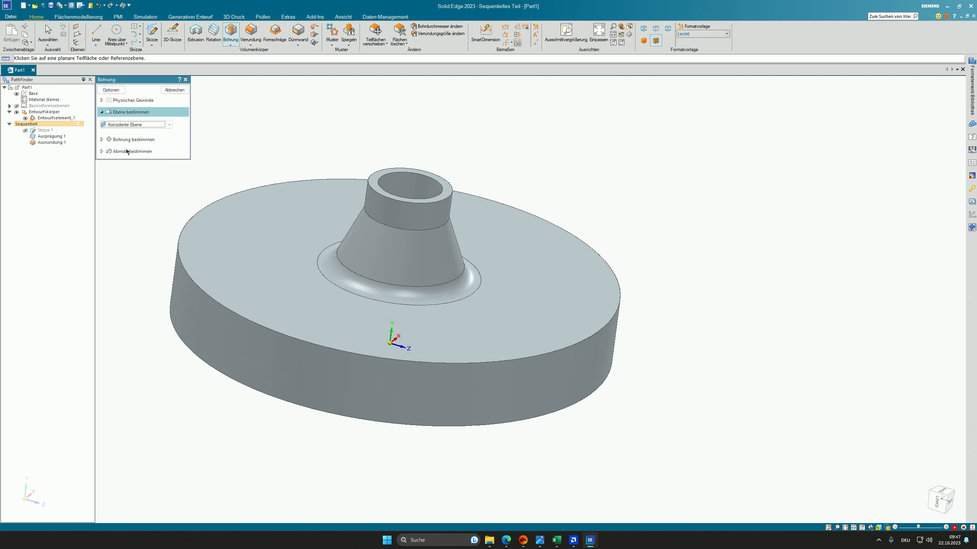
{"action": "left_click", "coordinate": [223, 179]}
{"action": "left_click", "coordinate": [215, 191]}
{"action": "left_click", "coordinate": [231, 190]}
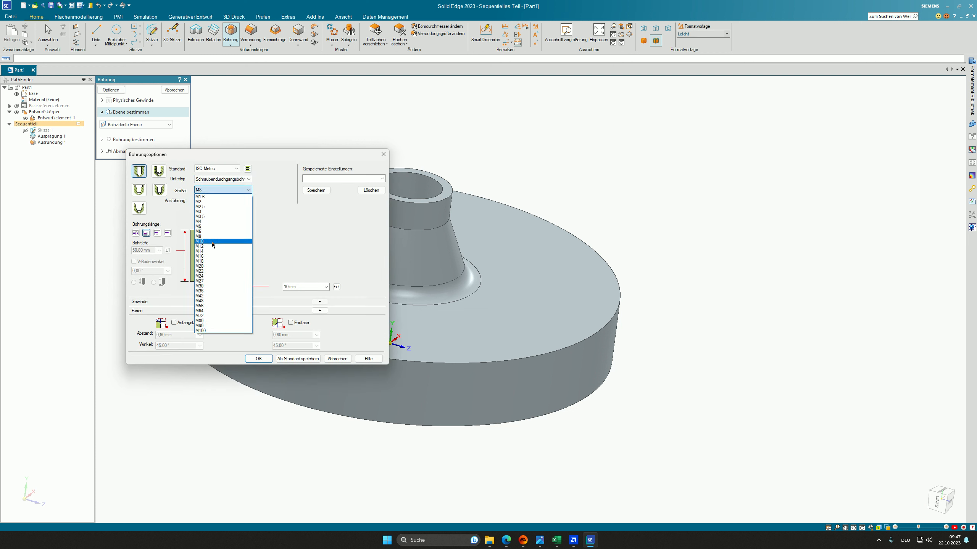
{"action": "left_click", "coordinate": [213, 246]}
{"action": "left_click", "coordinate": [207, 200]}
{"action": "left_click", "coordinate": [199, 212]}
{"action": "double_click", "coordinate": [292, 286]}
{"action": "type", "text": "14"}
{"action": "key", "text": "Tab"}
- Add 0.5 mm x 45° start and end chamfers to the hole and accept the hole options
{"action": "left_click", "coordinate": [290, 323]}
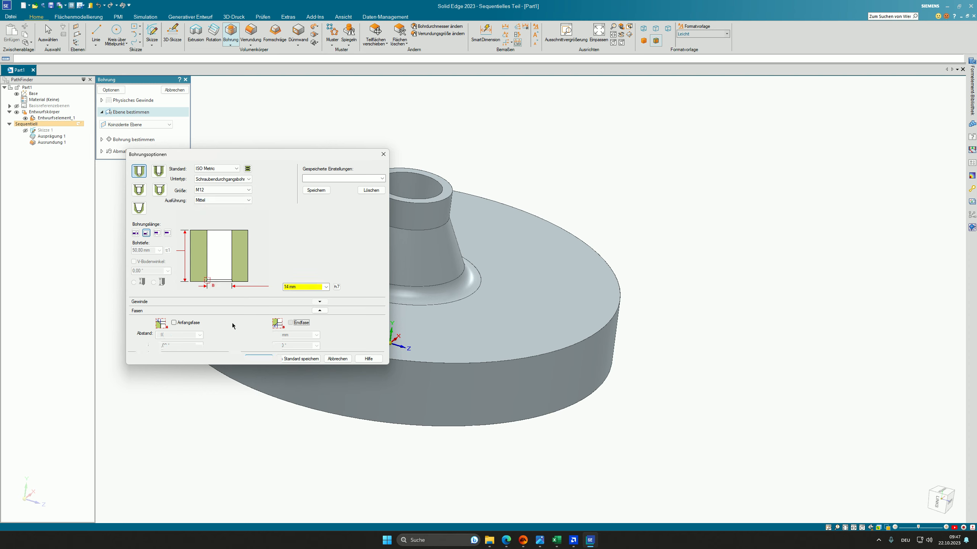
{"action": "left_click", "coordinate": [173, 322]}
{"action": "double_click", "coordinate": [169, 334]}
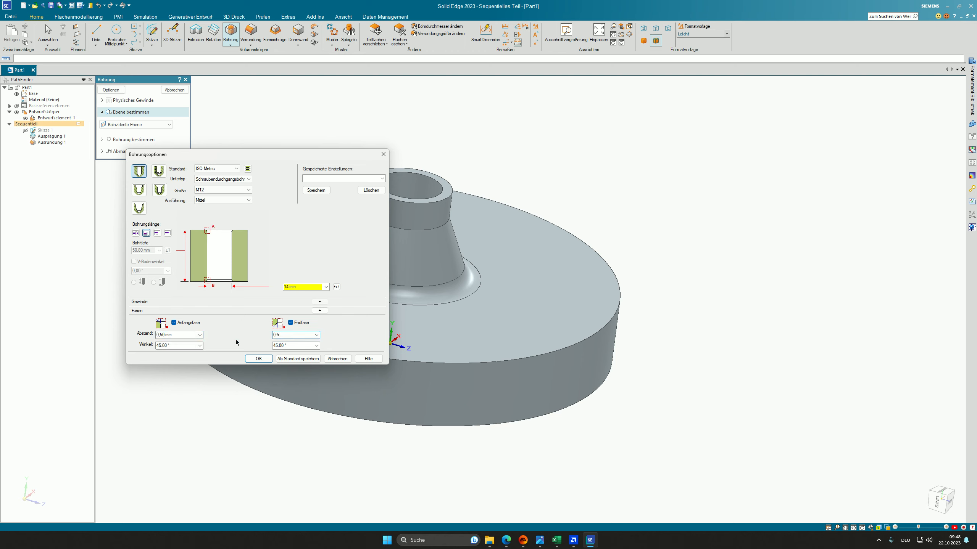
{"action": "left_click", "coordinate": [258, 359]}
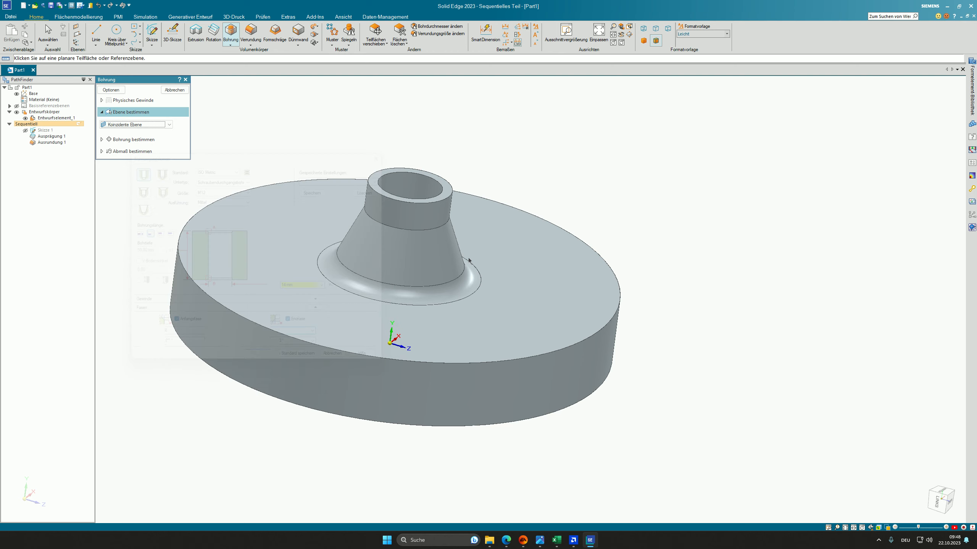
- Place the hole on the flange plate's neck-side face and draw a circle about 54 mm in diameter around the flange centre
{"action": "left_click", "coordinate": [519, 248]}
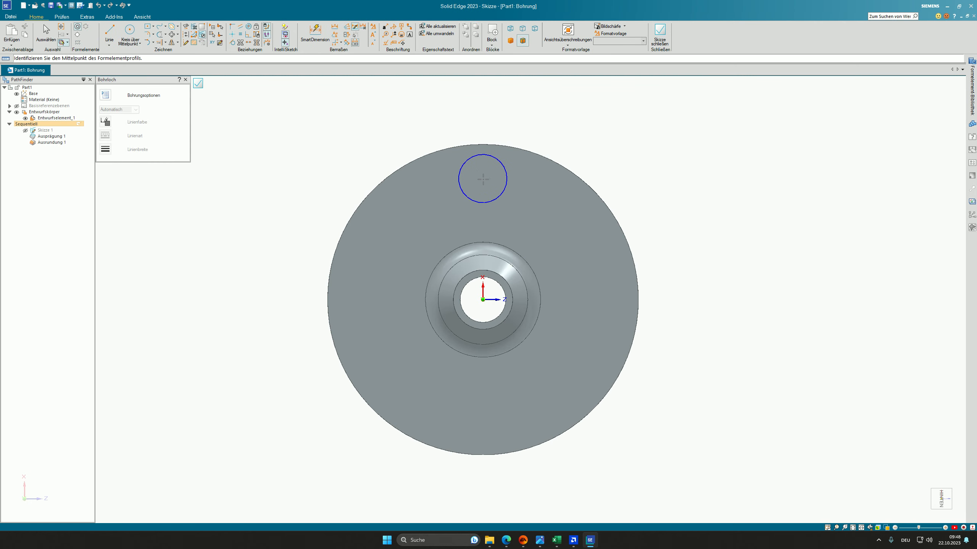
{"action": "left_click", "coordinate": [484, 183]}
{"action": "right_click", "coordinate": [573, 145]}
{"action": "left_click", "coordinate": [592, 143]}
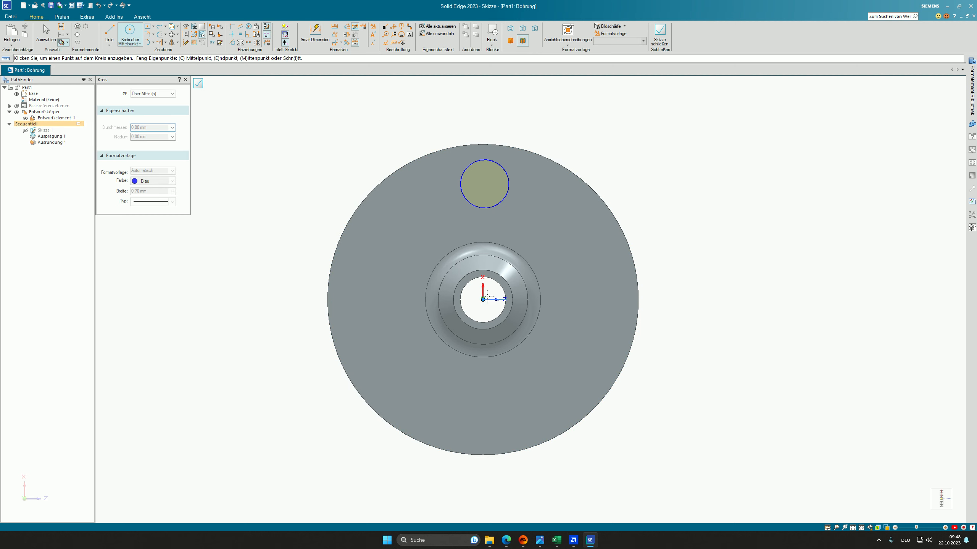
{"action": "left_click", "coordinate": [484, 208]}
- Connect the hole's centre to the upper quadrant point of the circle
{"action": "right_click", "coordinate": [572, 182]}
{"action": "left_click", "coordinate": [578, 198]}
{"action": "left_click", "coordinate": [485, 184]}
{"action": "left_click", "coordinate": [483, 208]}
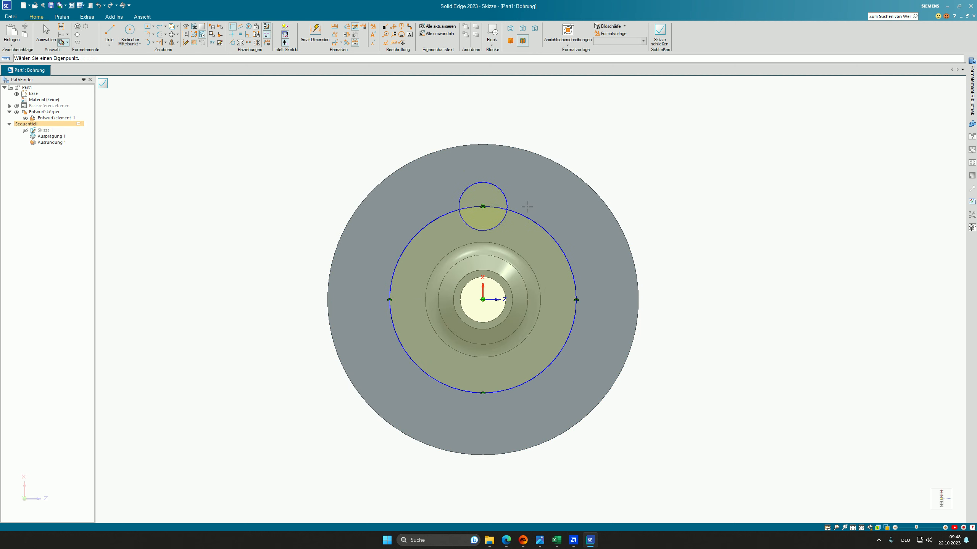
- Dimension the circle's diameter, link it to the bolt circle diameter variable, and finish the hole sketch
{"action": "key", "text": "d"}
{"action": "left_click", "coordinate": [549, 233]}
{"action": "left_click", "coordinate": [622, 168]}
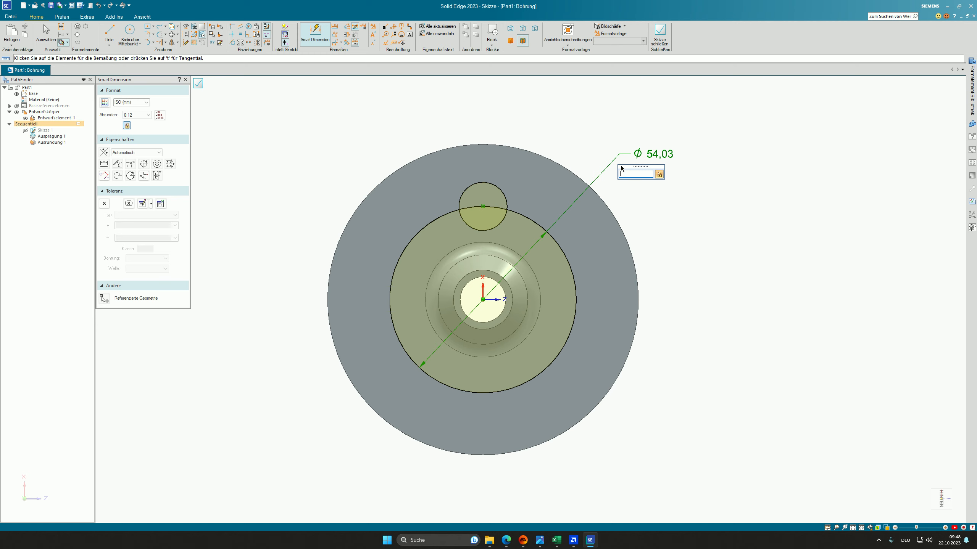
{"action": "left_click", "coordinate": [644, 156]}
{"action": "key", "text": "equal"}
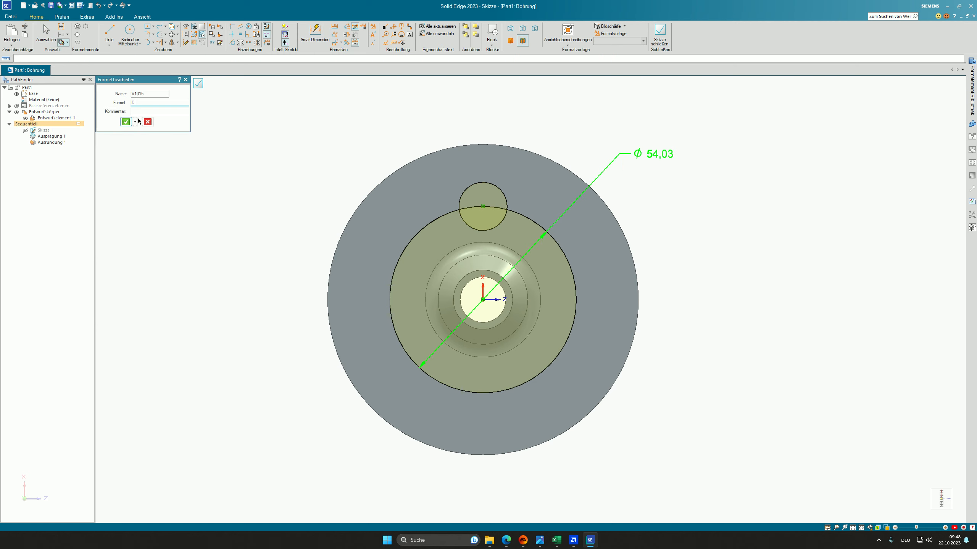
{"action": "type", "text": "D_"}
{"action": "key", "text": "Return"}
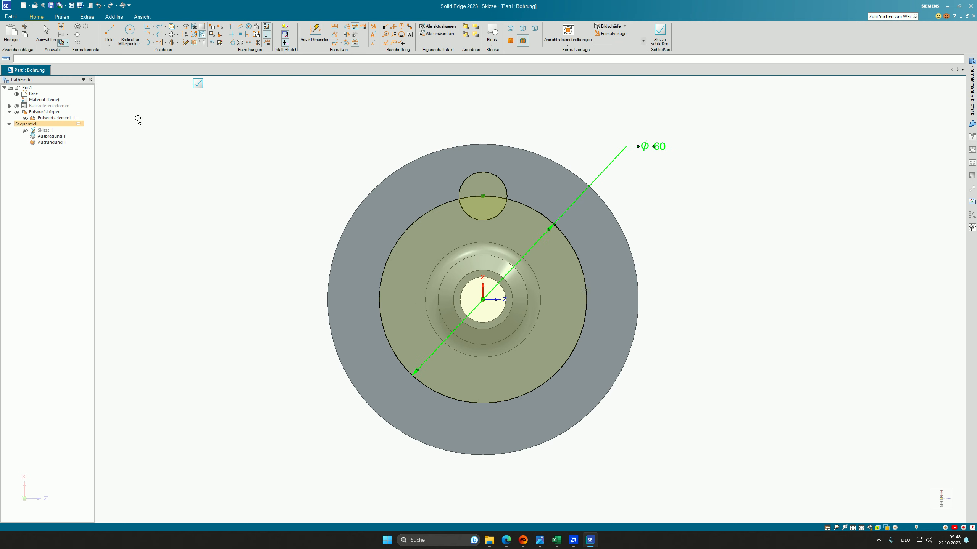
{"action": "key", "text": "Escape"}
{"action": "left_click", "coordinate": [660, 34]}
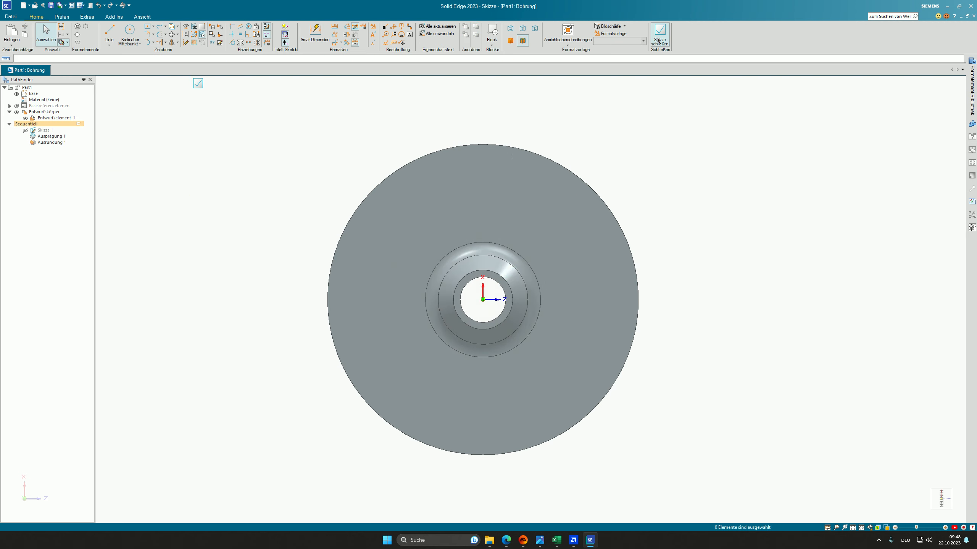
{"action": "key", "text": "ctrl+i"}
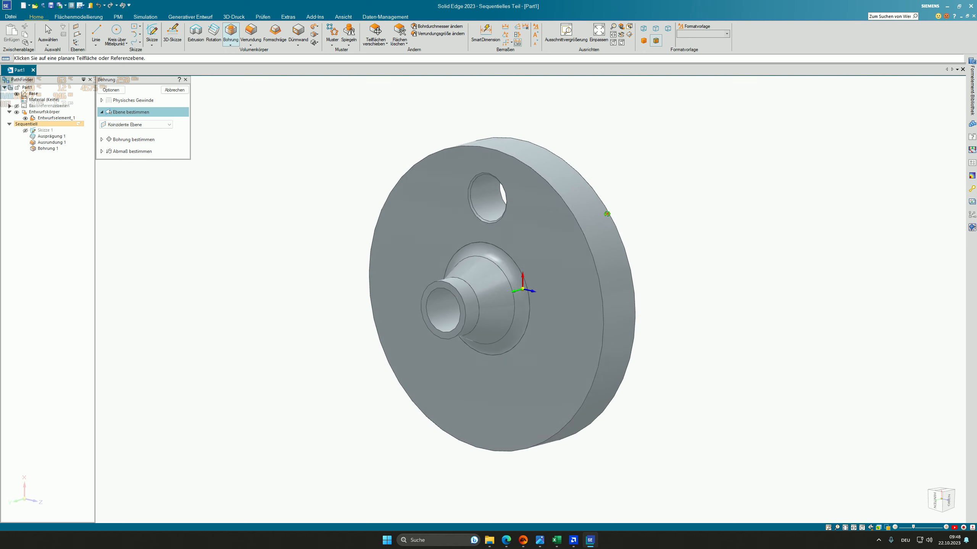
{"action": "left_click", "coordinate": [332, 34]}
{"action": "left_click", "coordinate": [487, 198]}
{"action": "key", "text": "Return"}
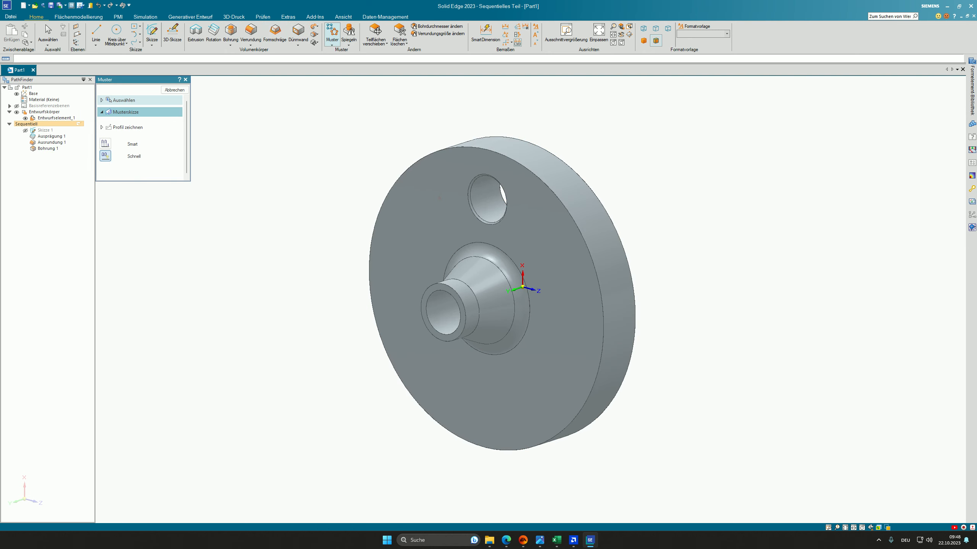
{"action": "left_click", "coordinate": [426, 217]}
{"action": "right_click", "coordinate": [428, 179]}
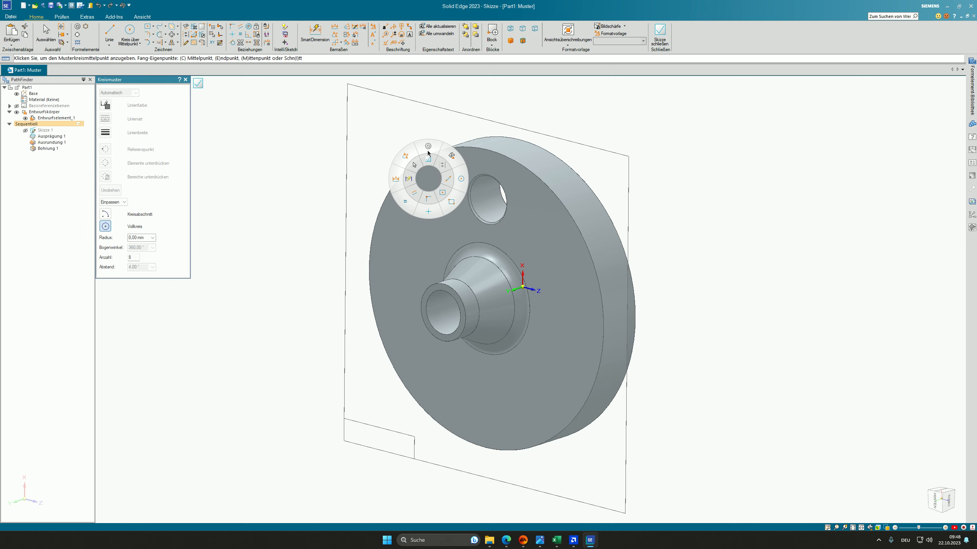
{"action": "left_click", "coordinate": [427, 147]}
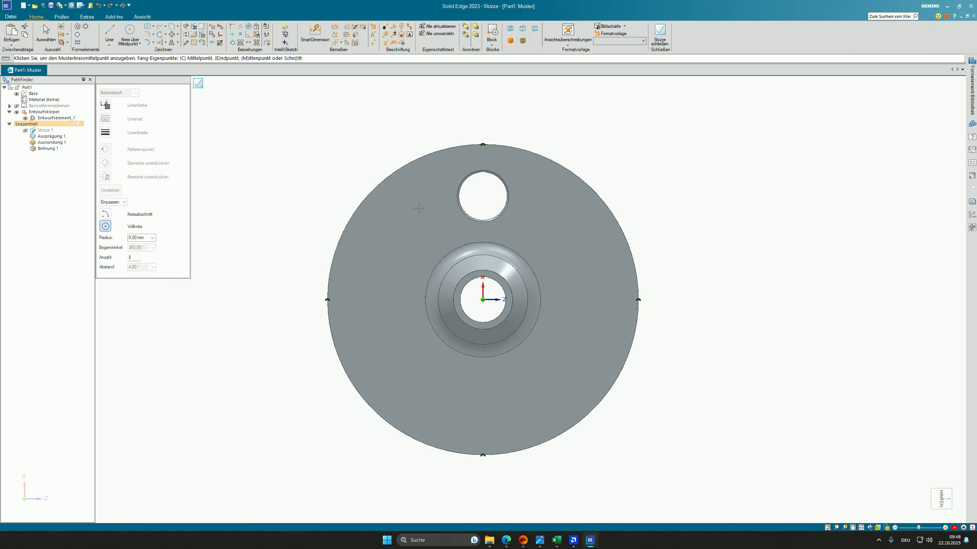
{"action": "right_click_drag", "start_coordinate": [419, 208], "coordinate": [454, 212]}
{"action": "left_click", "coordinate": [483, 300]}
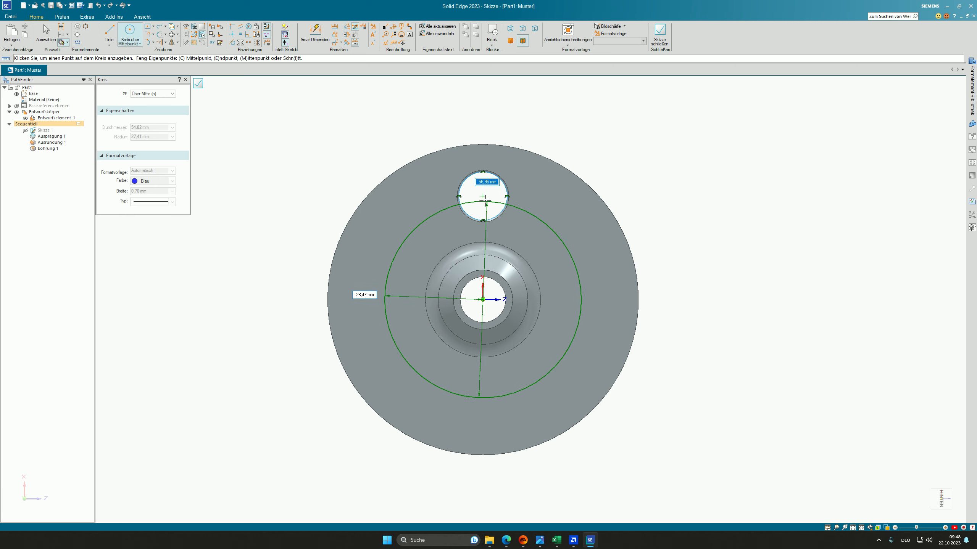
{"action": "left_click", "coordinate": [482, 196]}
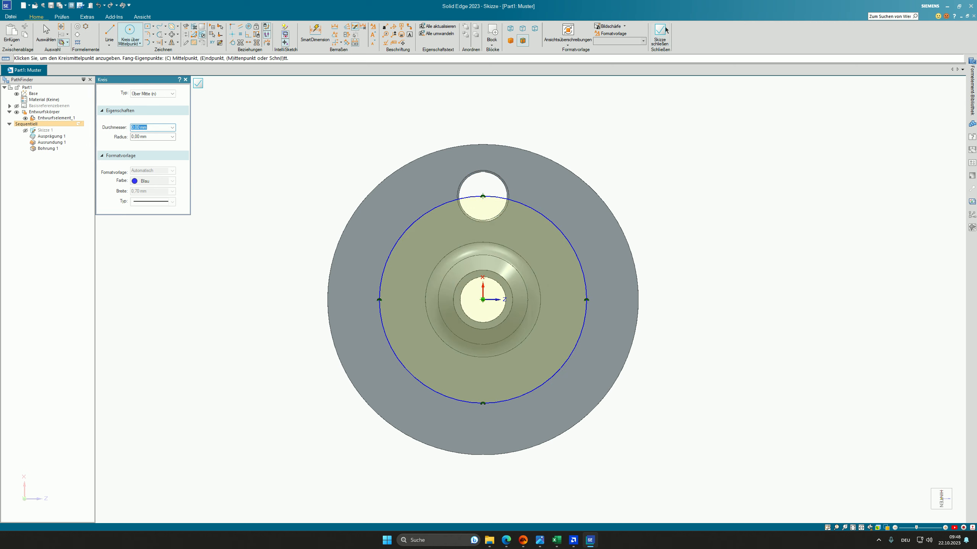
{"action": "left_click", "coordinate": [659, 40]}
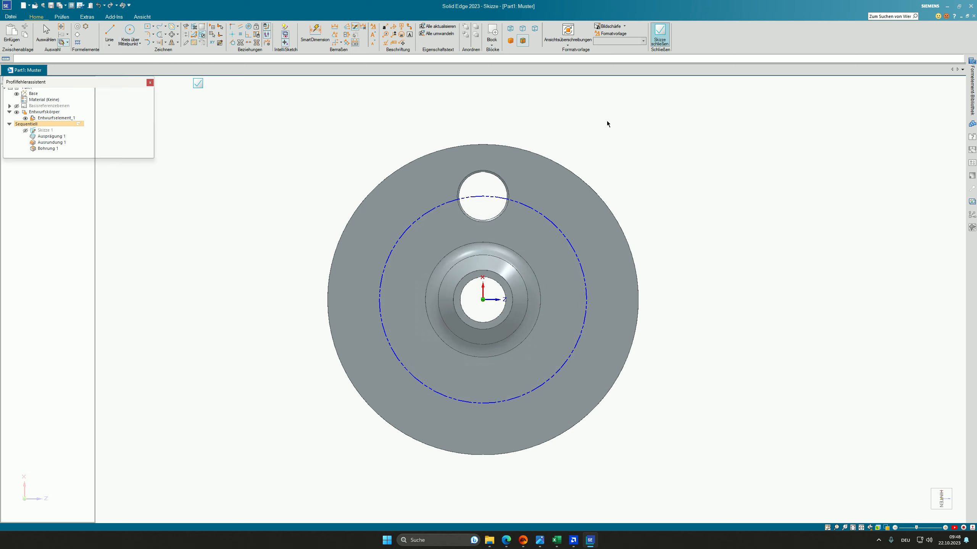
{"action": "left_click", "coordinate": [150, 82]}
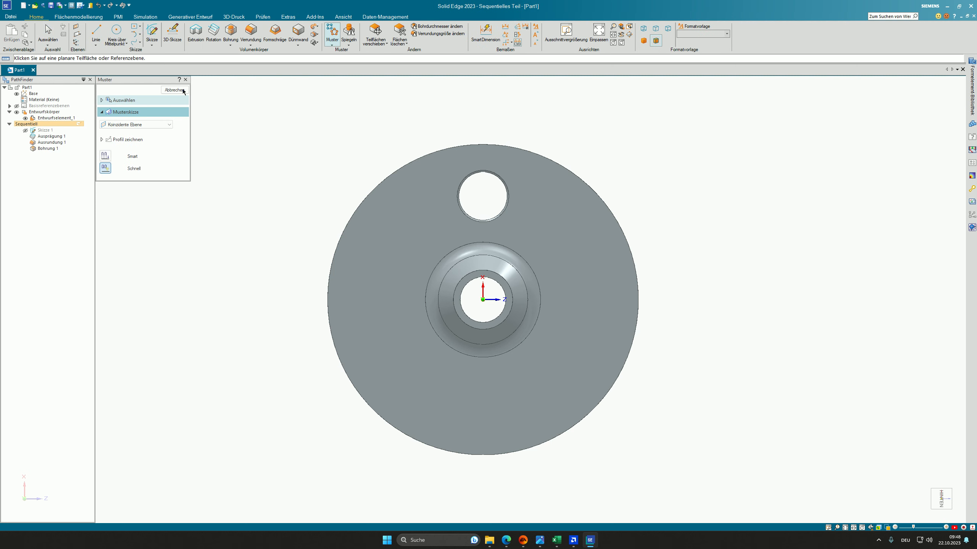
{"action": "left_click", "coordinate": [185, 80]}
{"action": "right_click", "coordinate": [248, 111]}
{"action": "left_click", "coordinate": [249, 107]}
- Start a pattern of the bolt hole and use the flange plate's neck-side face as its sketch plane
{"action": "left_click", "coordinate": [333, 33]}
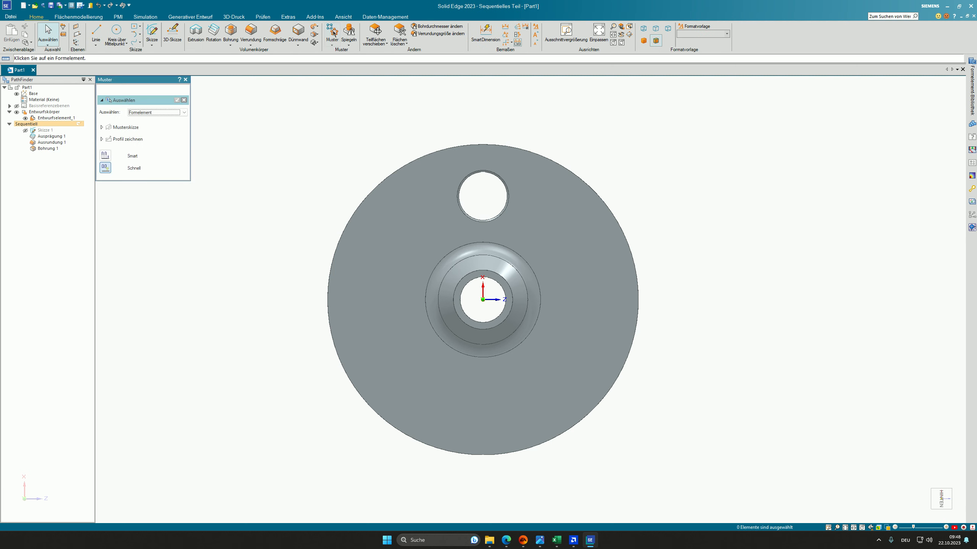
{"action": "middle_click_drag", "start_coordinate": [363, 217], "coordinate": [442, 216]}
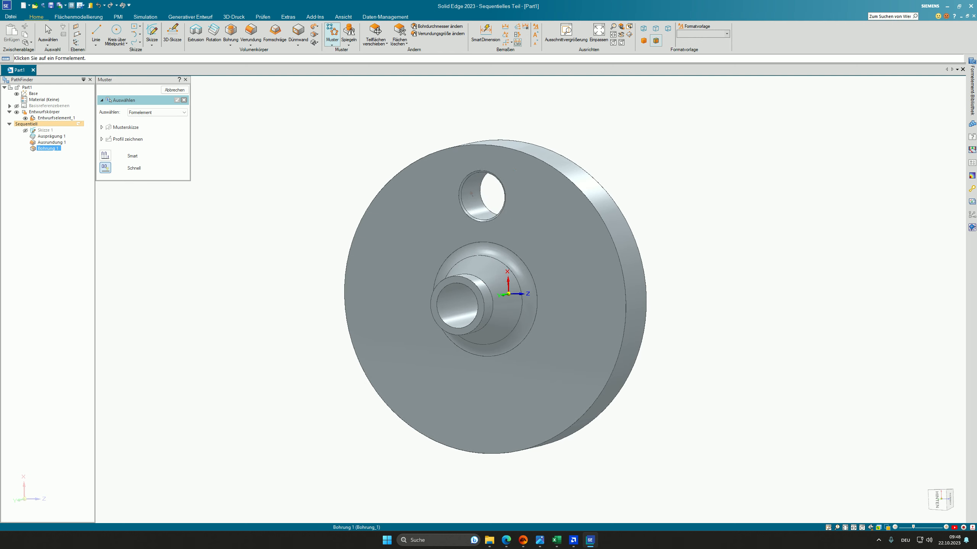
{"action": "left_click", "coordinate": [443, 216]}
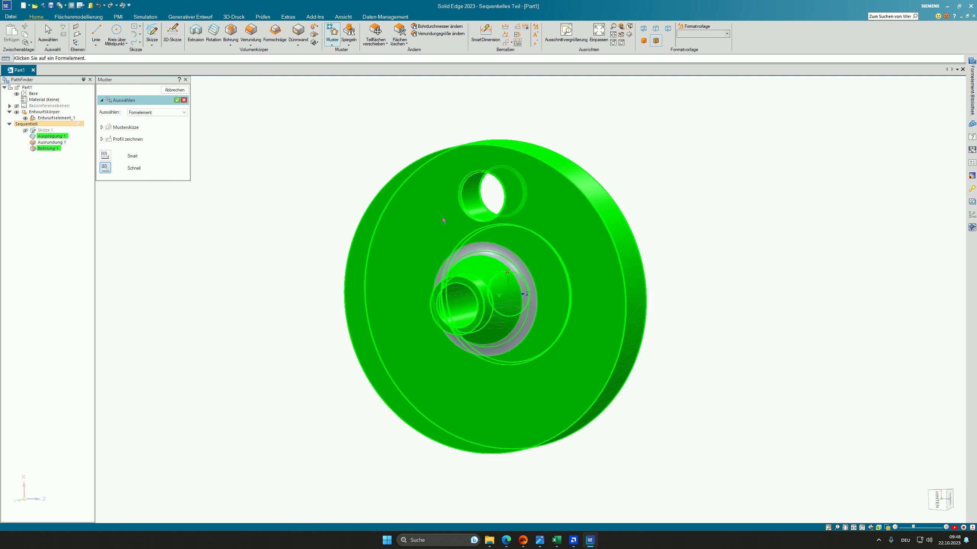
{"action": "left_click", "coordinate": [177, 100]}
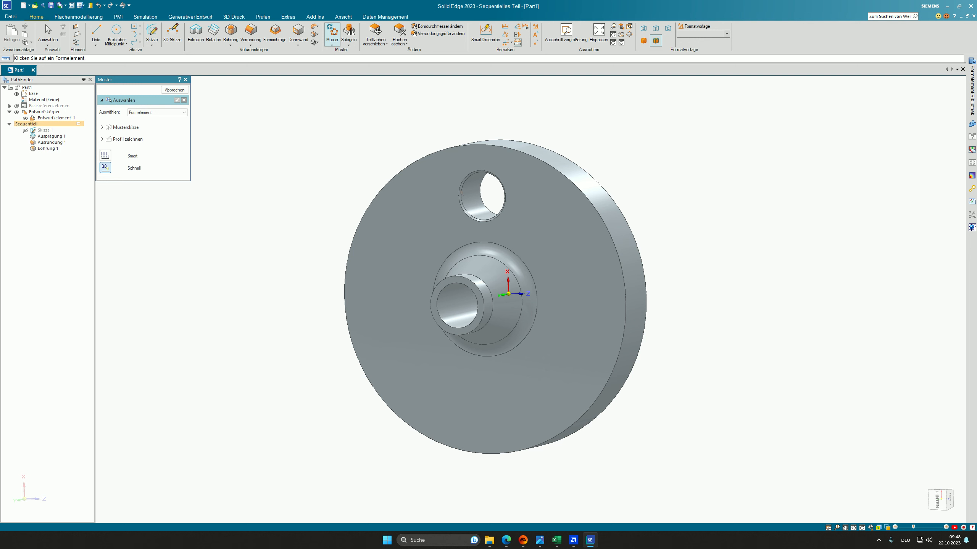
{"action": "left_click", "coordinate": [433, 200]}
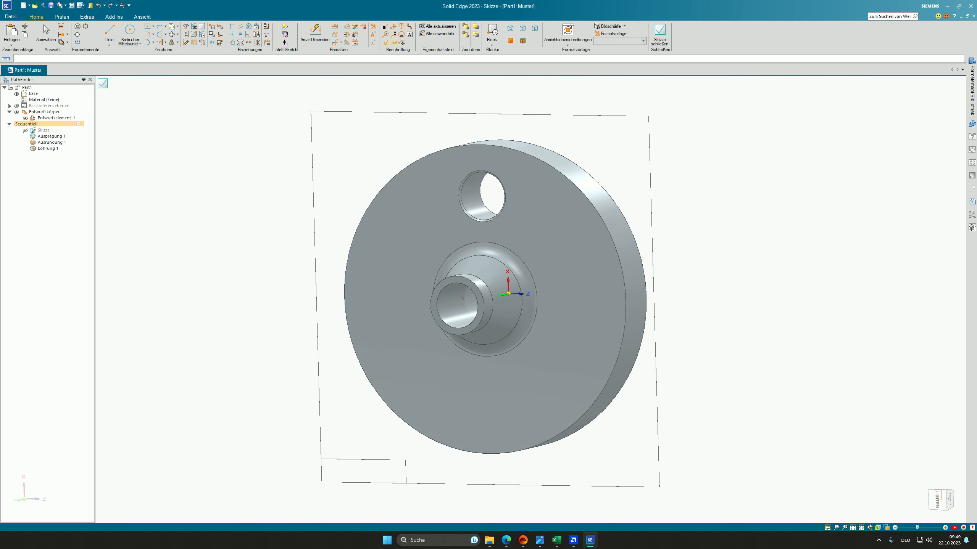
- Define a full circular pattern of 4 holes around the flange centre with a 30 mm radius and finish the sketch
{"action": "left_click", "coordinate": [485, 300]}
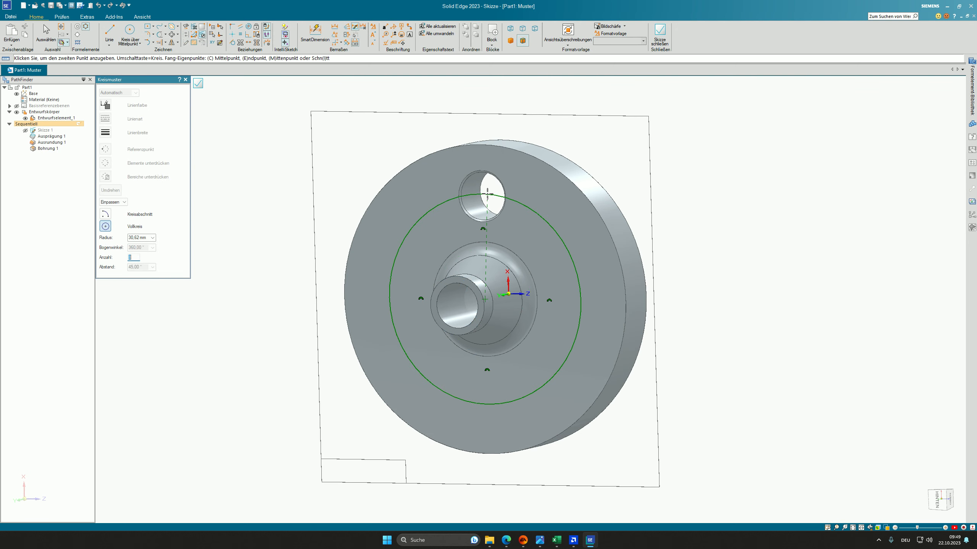
{"action": "left_click", "coordinate": [482, 196]}
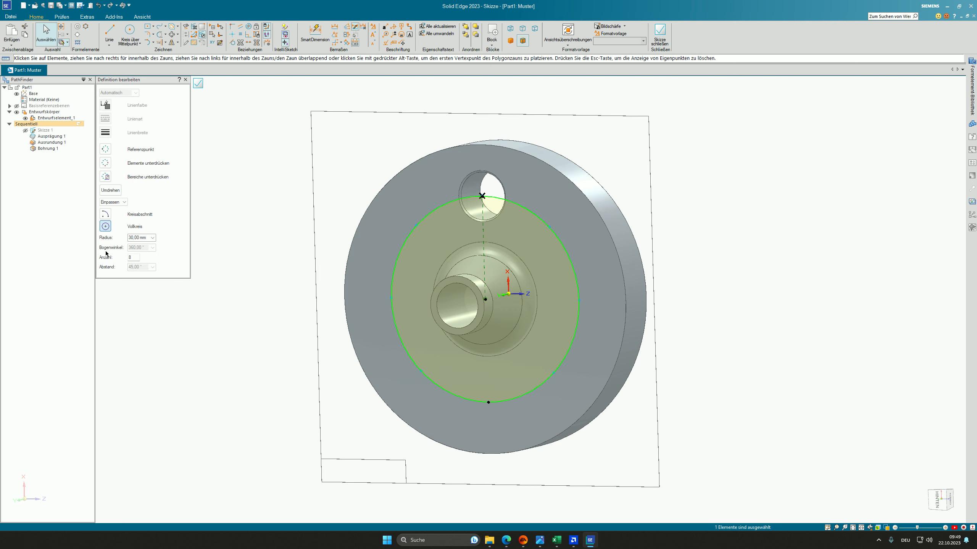
{"action": "left_click", "coordinate": [129, 258]}
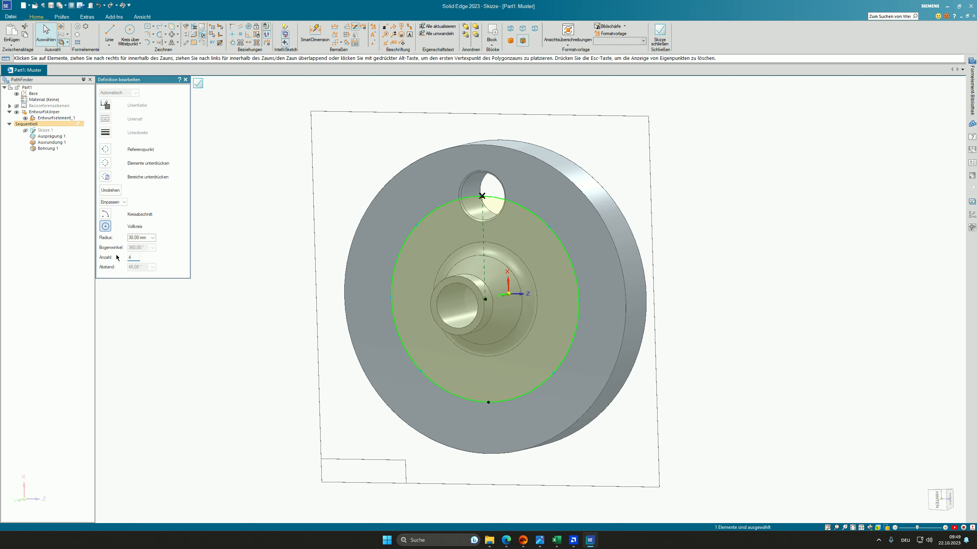
{"action": "right_click", "coordinate": [525, 216]}
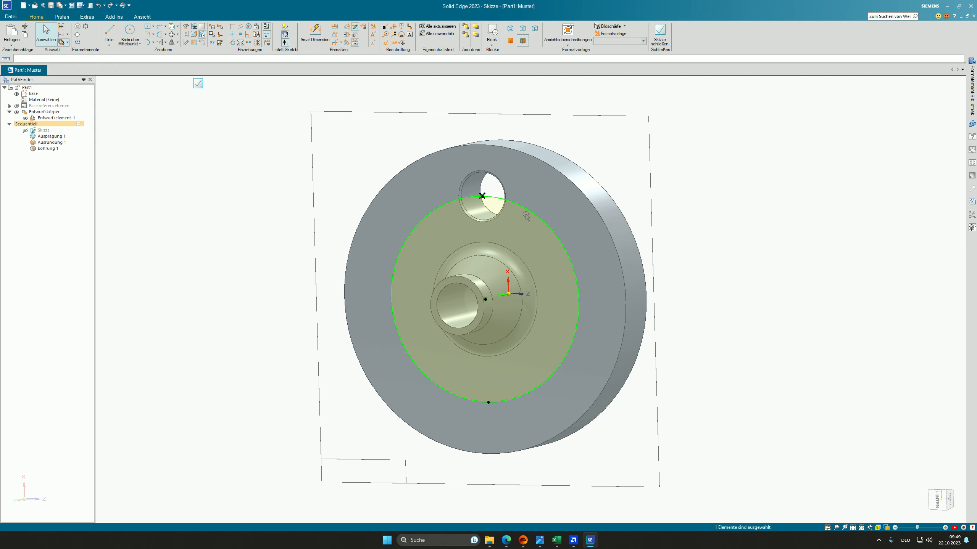
{"action": "left_click", "coordinate": [666, 29]}
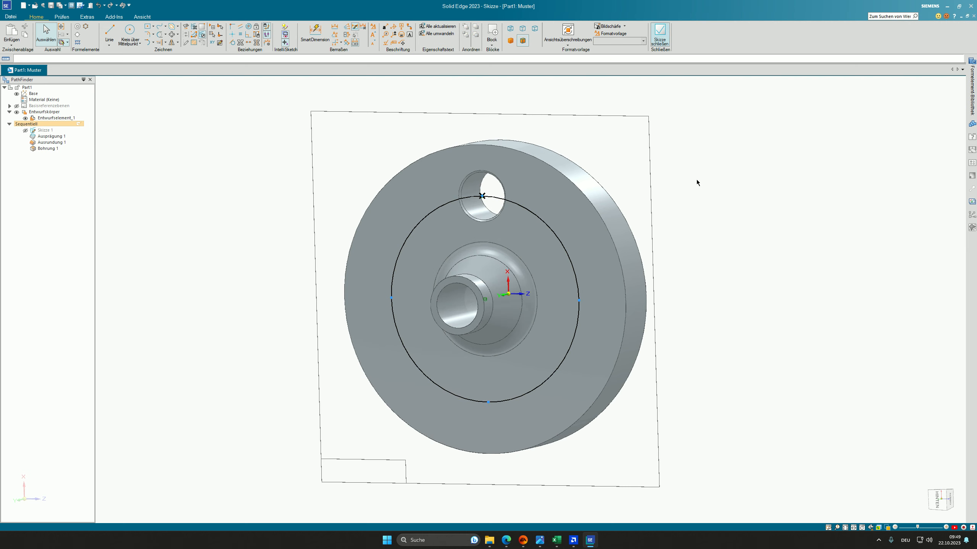
- Chamfer the outer edge of the neck's end and both outer rims of the flange plate by 0.5 mm
{"action": "middle_click_drag", "start_coordinate": [628, 176], "coordinate": [546, 193]}
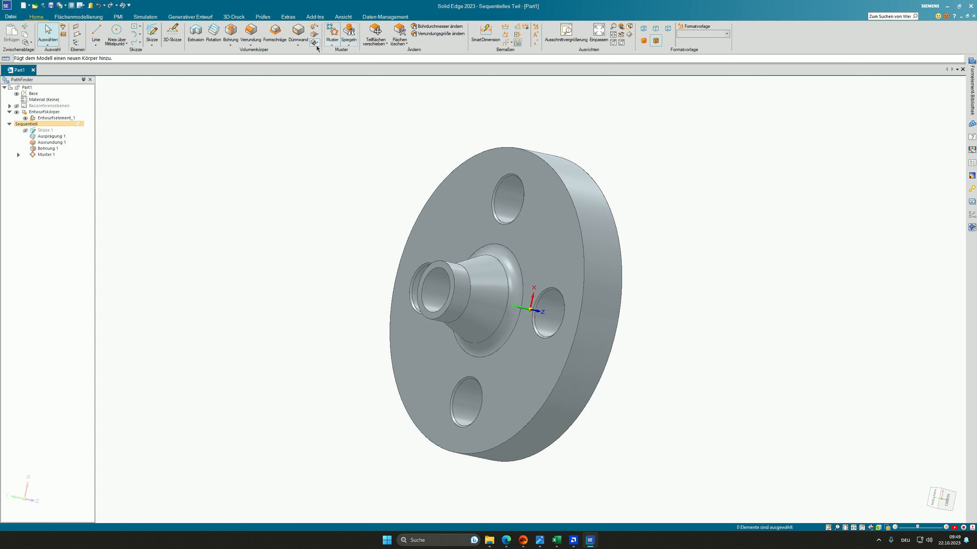
{"action": "left_click", "coordinate": [250, 45]}
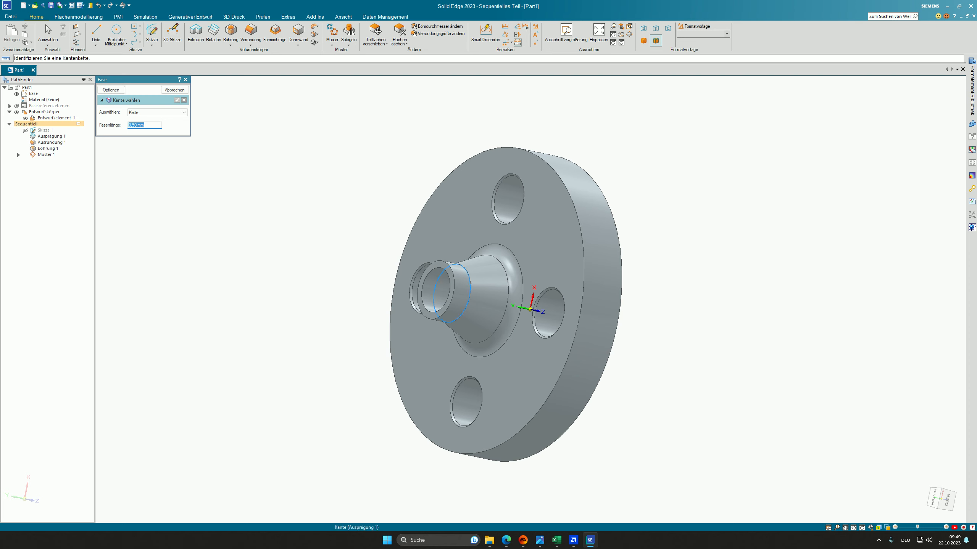
{"action": "left_click", "coordinate": [440, 262]}
{"action": "left_click", "coordinate": [563, 167]}
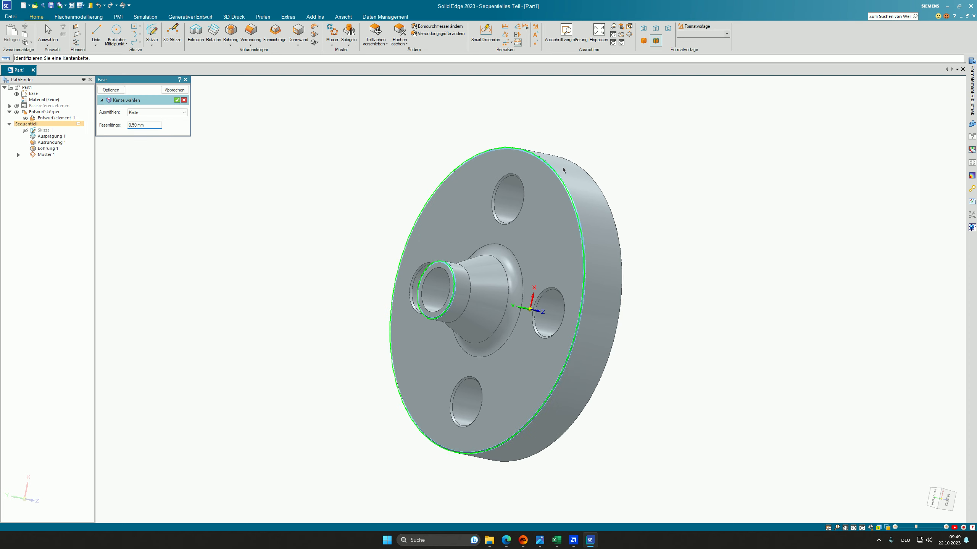
{"action": "left_click", "coordinate": [578, 168]}
{"action": "right_click", "coordinate": [612, 147]}
{"action": "right_click", "coordinate": [629, 151]}
{"action": "mouse_move", "coordinate": [629, 152]}
{"action": "middle_mouse_down"}
{"action": "mouse_move", "coordinate": [604, 163]}
{"action": "mouse_move", "coordinate": [532, 158]}
{"action": "mouse_move", "coordinate": [49, 95]}
{"action": "middle_mouse_up"}
{"action": "left_click", "coordinate": [47, 100]}
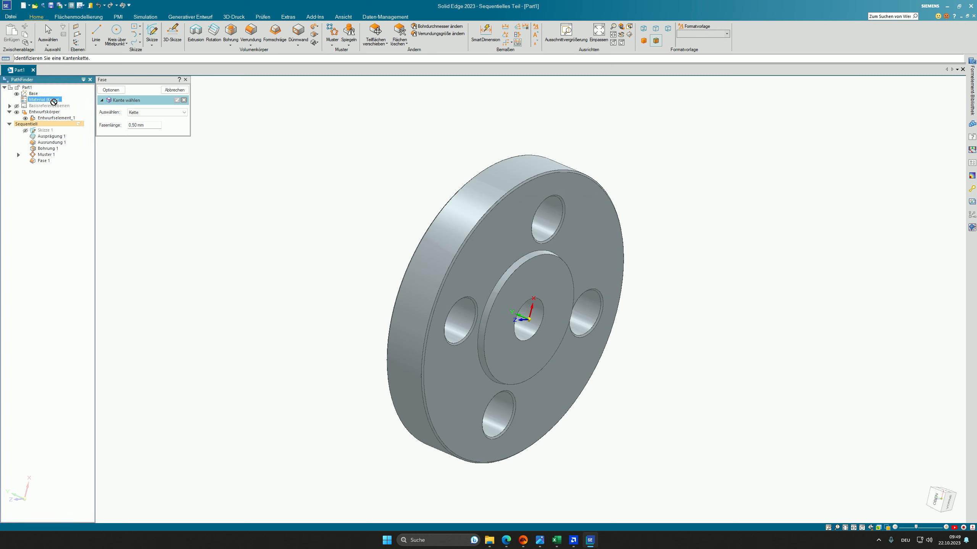
{"action": "left_click", "coordinate": [183, 91]}
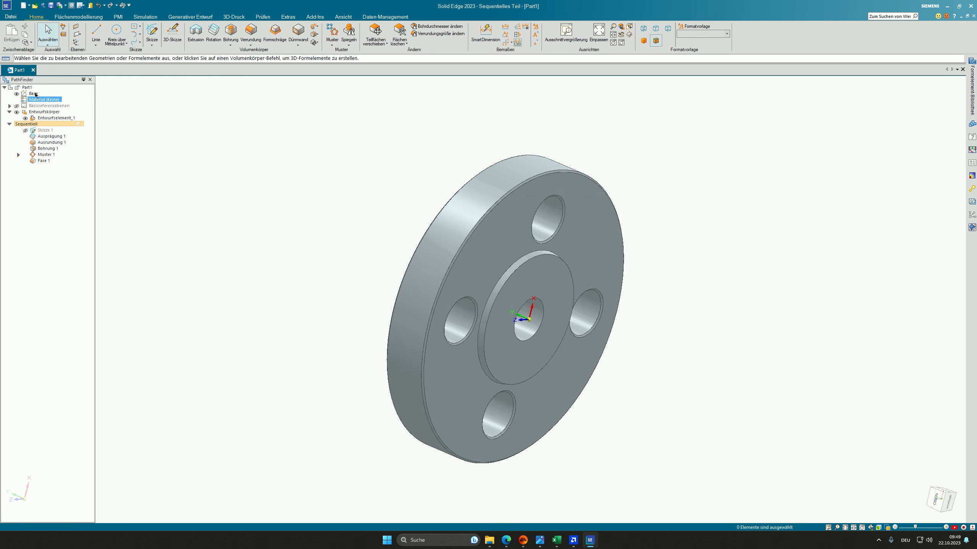
- Assign the stainless steel material Edelstahl to the part
{"action": "right_click", "coordinate": [43, 98]}
{"action": "left_click", "coordinate": [60, 108]}
{"action": "scroll", "coordinate": [552, 216], "scroll_direction": "down", "scroll_amount": 3}
{"action": "middle_click_drag", "start_coordinate": [414, 183], "coordinate": [580, 221]}
{"action": "scroll", "coordinate": [633, 187], "scroll_direction": "up", "scroll_amount": 3}
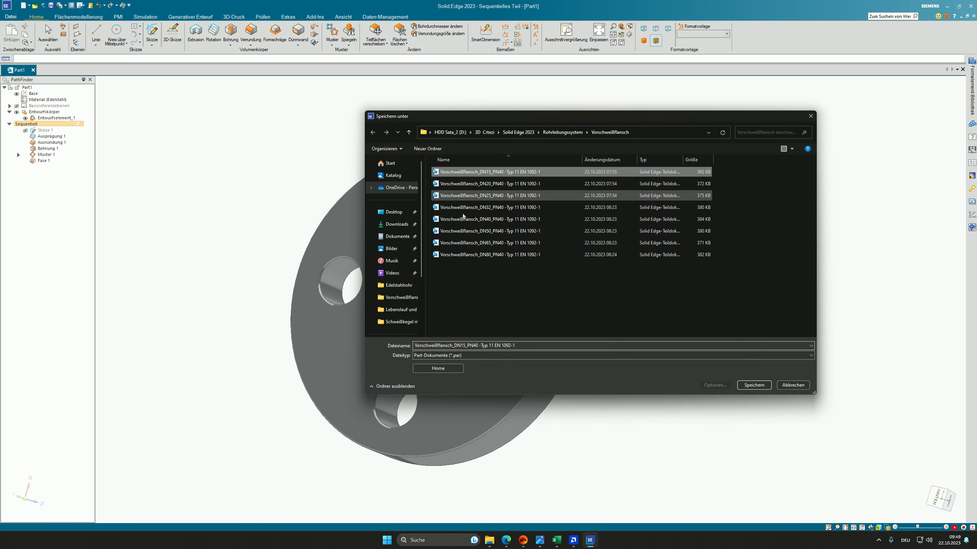
- Save the part in the Vorschweißflansch folder as "Vorschweißflansch_DN10_PN40 -Typ 11 EN 1092-1"
{"action": "left_click", "coordinate": [467, 346]}
{"action": "left_click", "coordinate": [466, 346]}
{"action": "key", "text": "BackSpace"}
{"action": "type", "text": "0"}
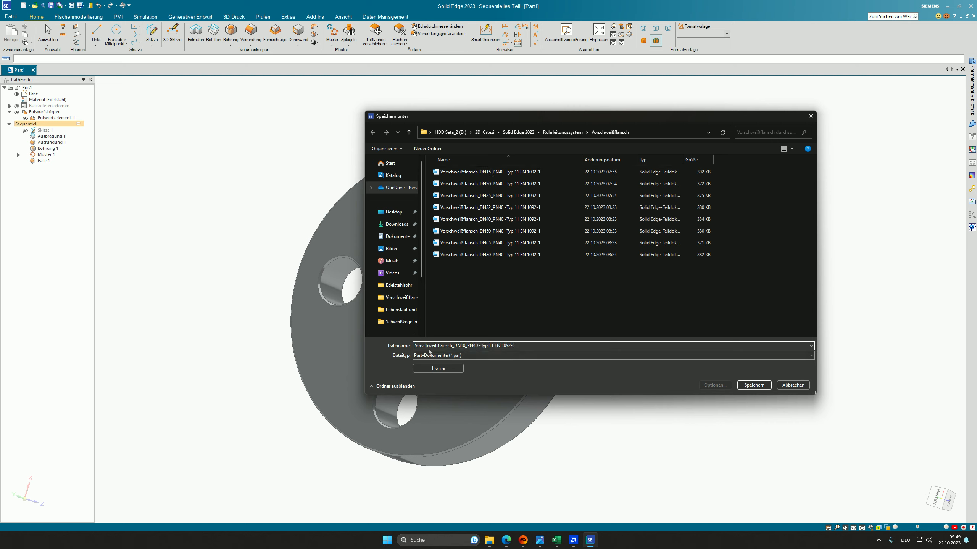
{"action": "left_click_drag", "start_coordinate": [415, 346], "coordinate": [437, 346]}
{"action": "left_click", "coordinate": [437, 345]}
{"action": "left_click", "coordinate": [744, 387]}
{"action": "middle_click_drag", "start_coordinate": [573, 261], "coordinate": [384, 255]}
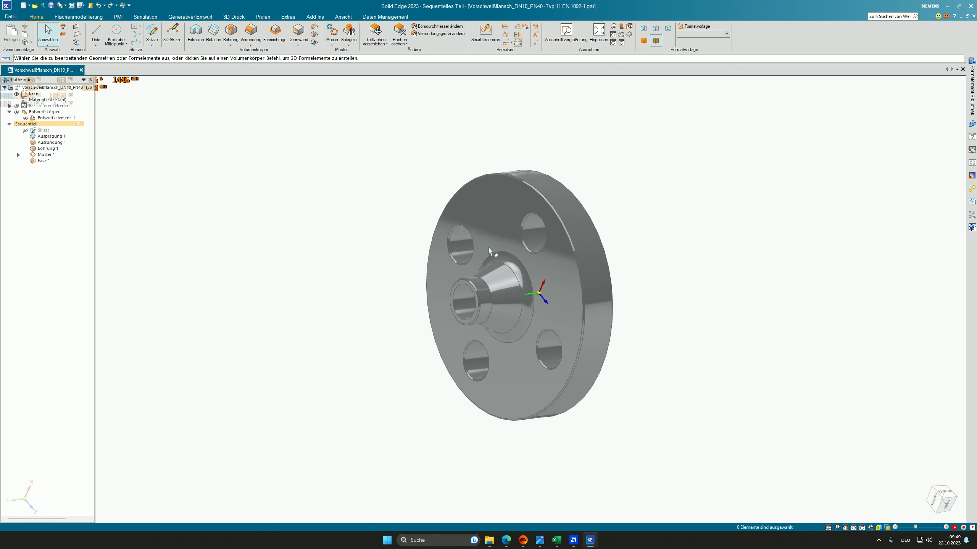
- Save a copy of the part under the name "Vorschweißflansch_DN100_PN40 -Typ 11 EN 1092-1"
{"action": "left_click", "coordinate": [10, 17]}
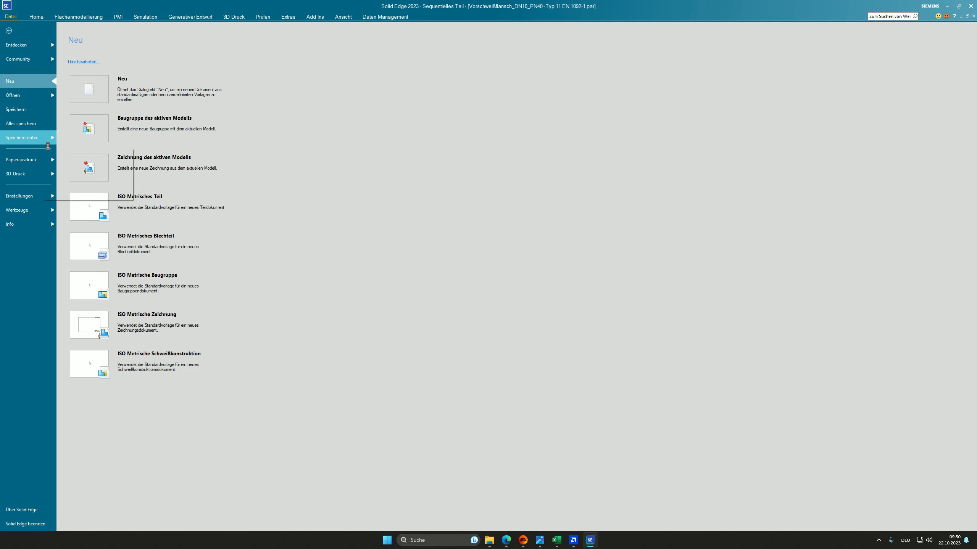
{"action": "left_click", "coordinate": [43, 140]}
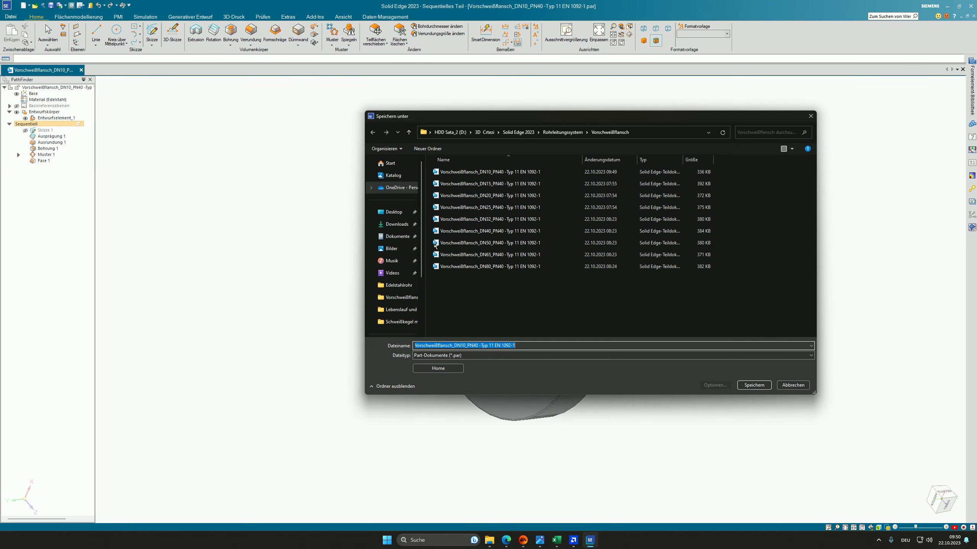
{"action": "left_click", "coordinate": [465, 346]}
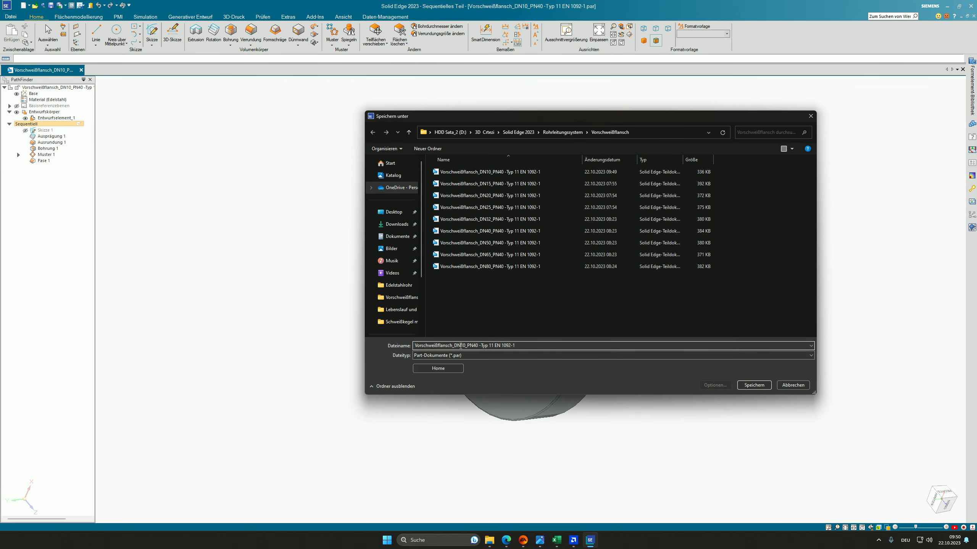
{"action": "left_click", "coordinate": [559, 541]}
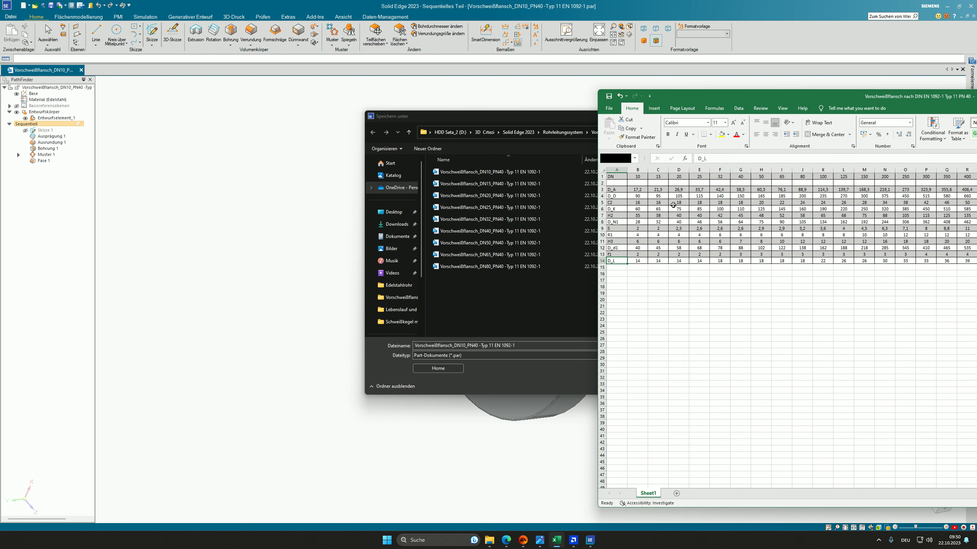
{"action": "left_click", "coordinate": [465, 344]}
{"action": "type", "text": "0"}
{"action": "left_click", "coordinate": [767, 385]}
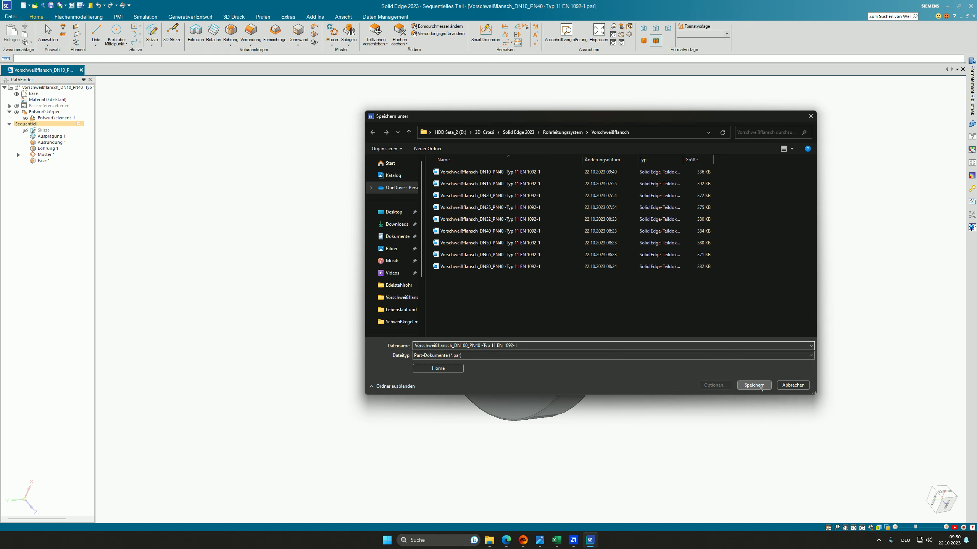
- Copy the DN 100 column values from the Excel table into variables D_A through D_L of the part's variable table
{"action": "left_click", "coordinate": [288, 16]}
{"action": "left_click", "coordinate": [159, 26]}
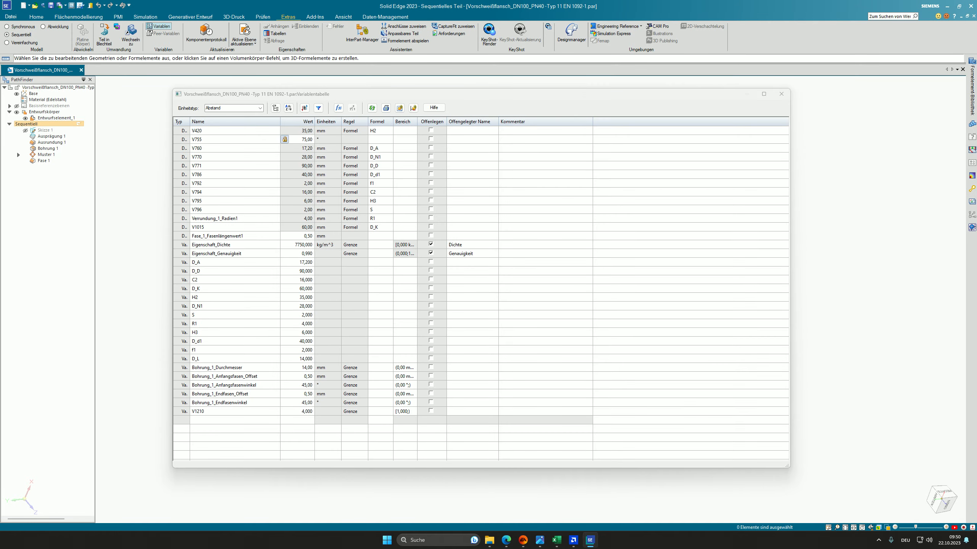
{"action": "key", "text": "alt+Tab"}
{"action": "left_click_drag", "start_coordinate": [826, 189], "coordinate": [823, 261]}
{"action": "key", "text": "ctrl+c"}
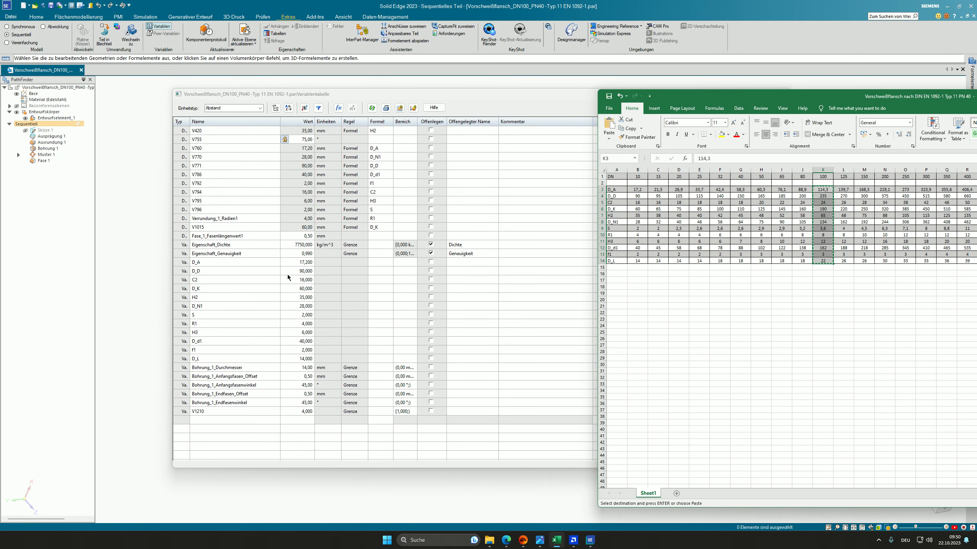
{"action": "left_click", "coordinate": [294, 262]}
{"action": "key", "text": "ctrl+v"}
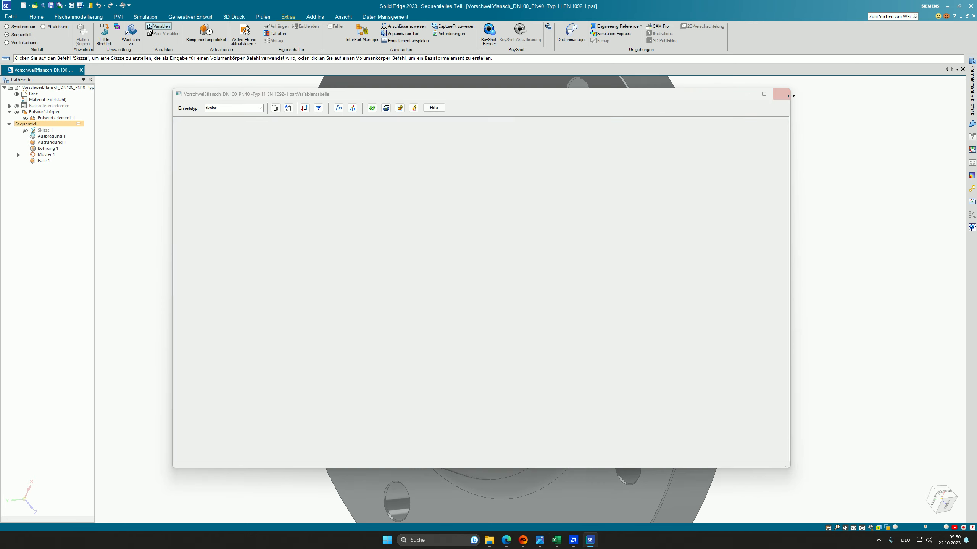
{"action": "left_click", "coordinate": [781, 93]}
- Redefine the bolt hole as an M20 screw clearance hole with a 22 mm diameter
{"action": "key", "text": "ctrl+f"}
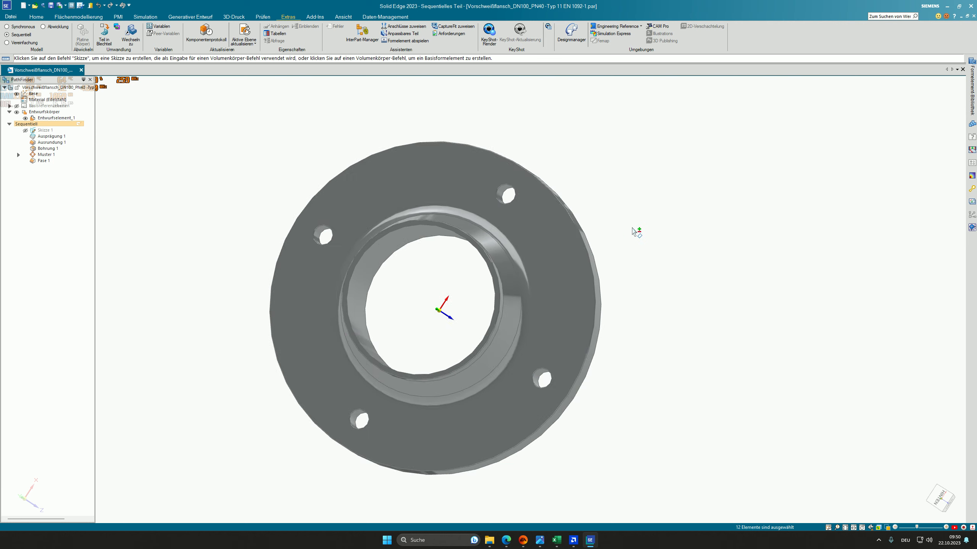
{"action": "key", "text": "ctrl+i"}
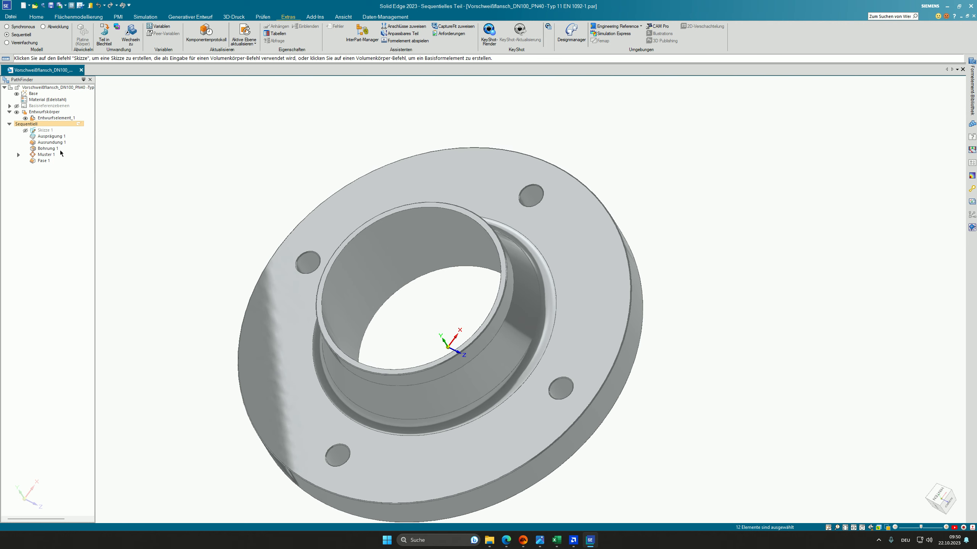
{"action": "left_click", "coordinate": [49, 148]}
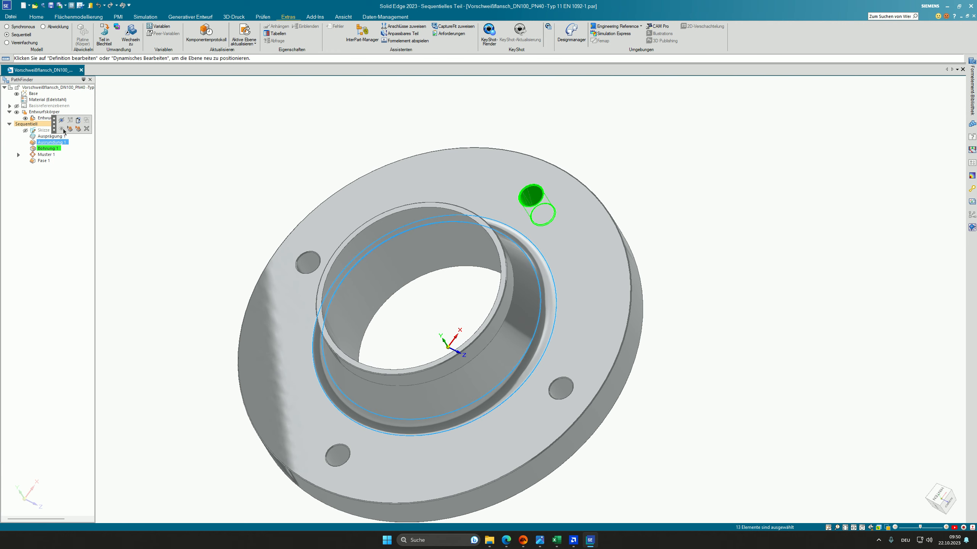
{"action": "left_click", "coordinate": [211, 177]}
{"action": "left_click", "coordinate": [49, 148]}
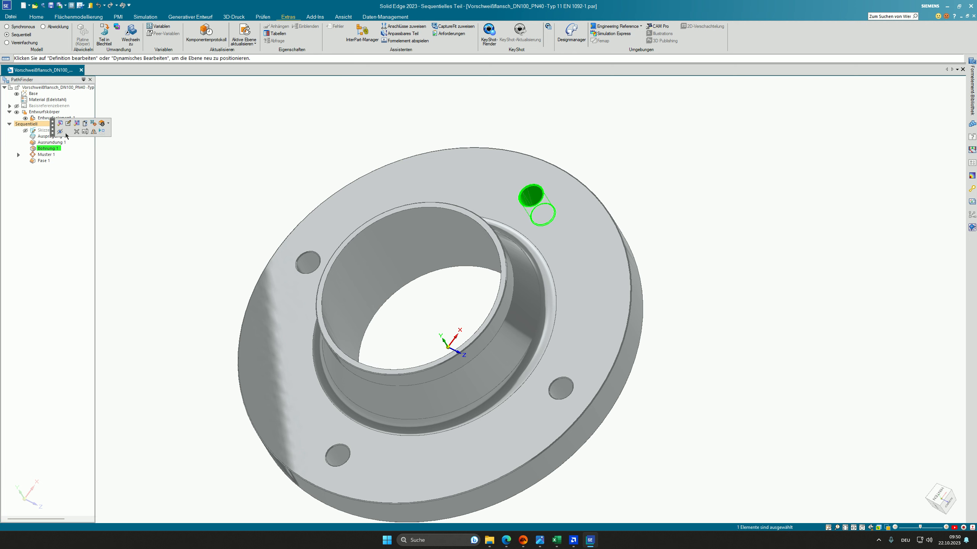
{"action": "left_click", "coordinate": [67, 124]}
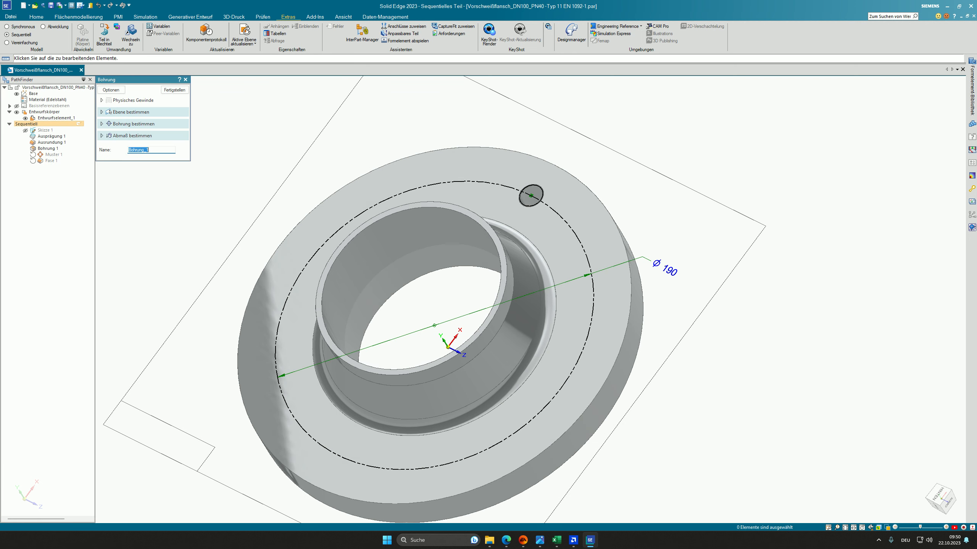
{"action": "left_click", "coordinate": [115, 91]}
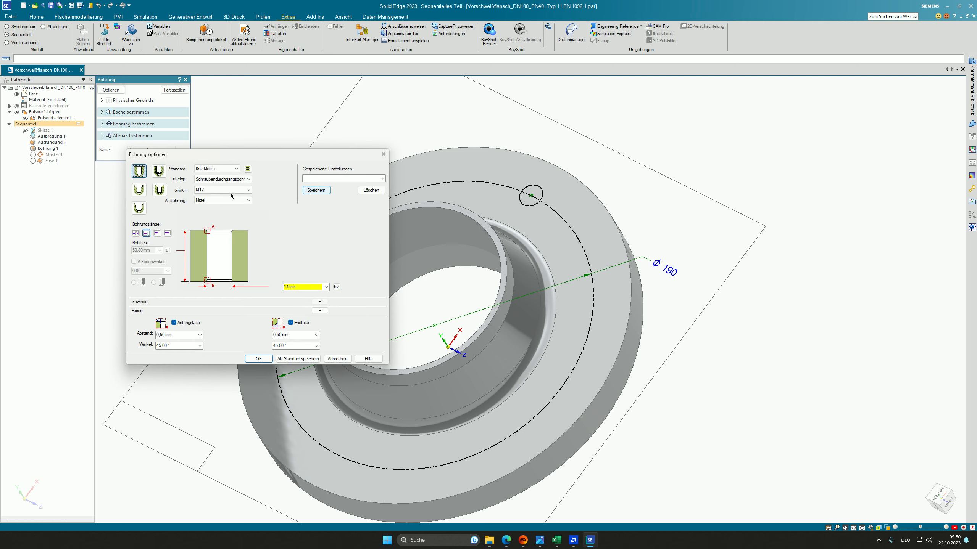
{"action": "left_click", "coordinate": [230, 190]}
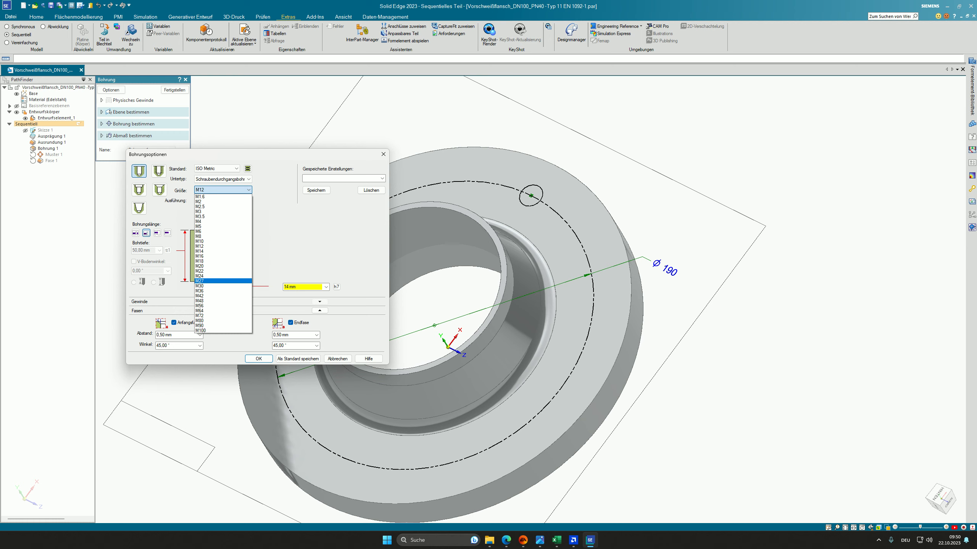
{"action": "left_click", "coordinate": [204, 265]}
{"action": "left_click", "coordinate": [288, 286]}
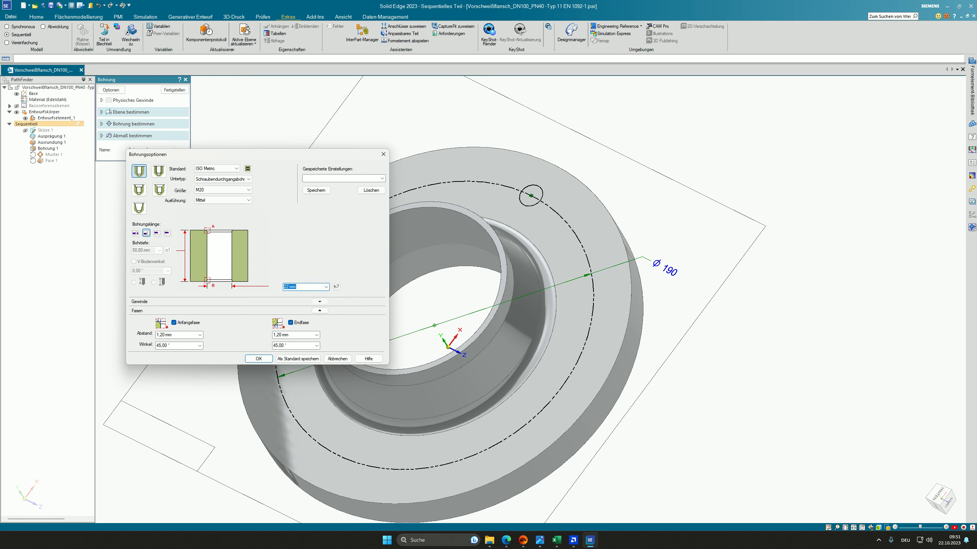
{"action": "left_click", "coordinate": [249, 358]}
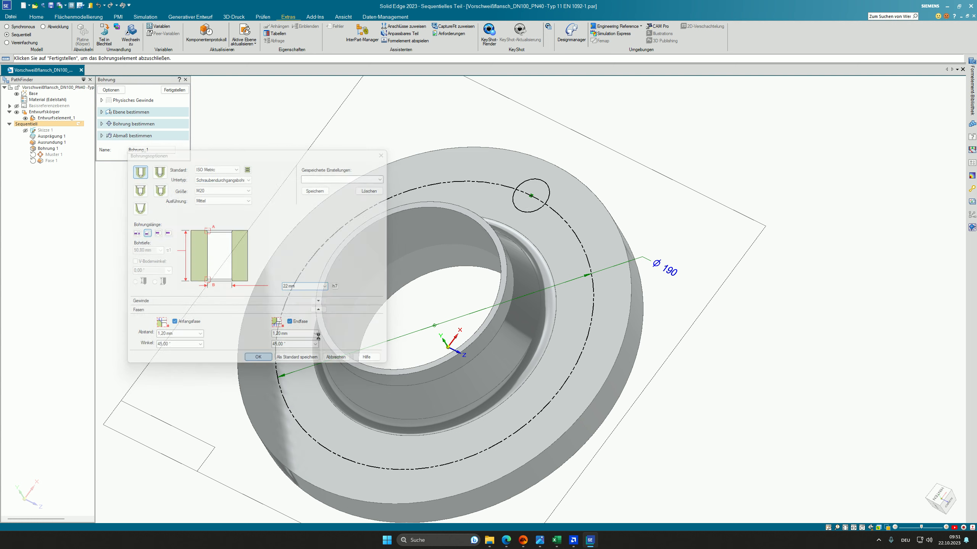
{"action": "left_click", "coordinate": [519, 208]}
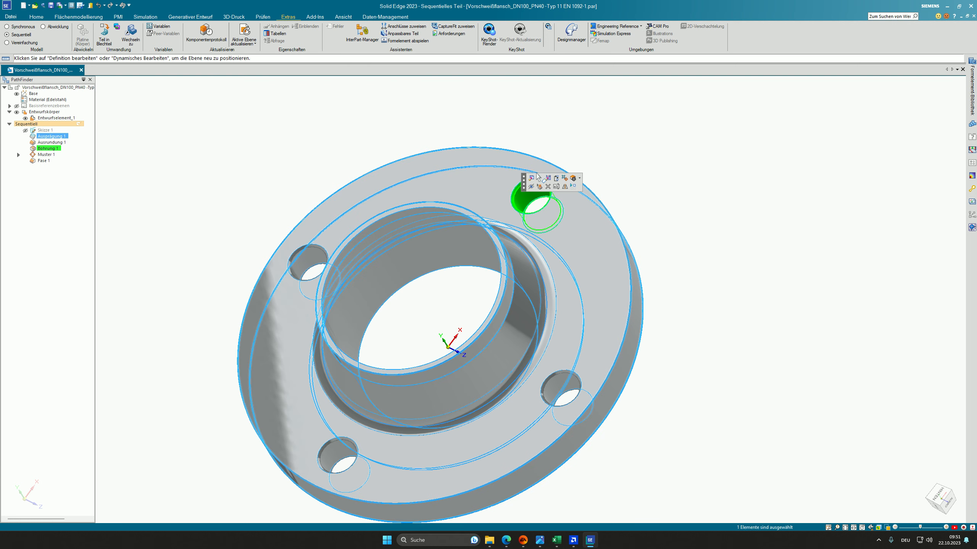
{"action": "left_click", "coordinate": [534, 179]}
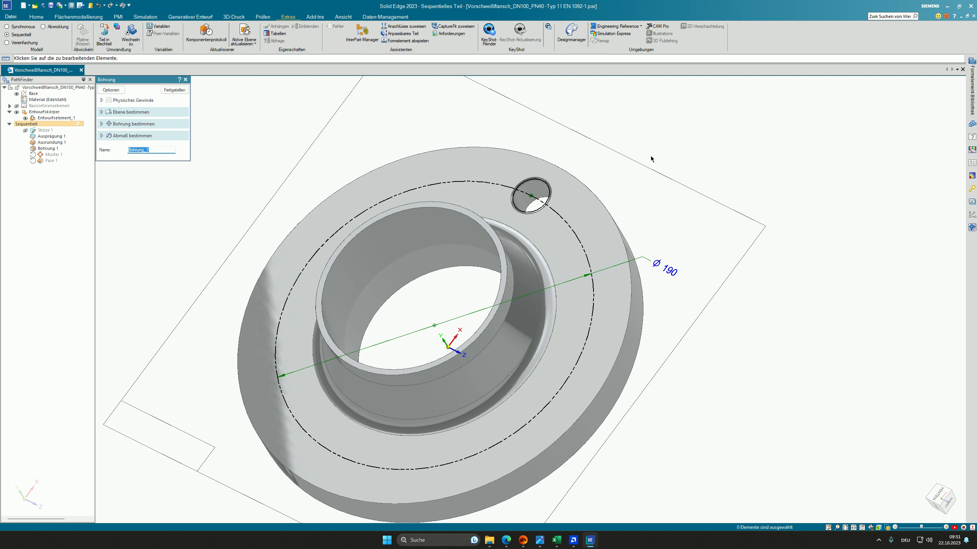
{"action": "key", "text": "Escape"}
{"action": "key", "text": "Escape"}
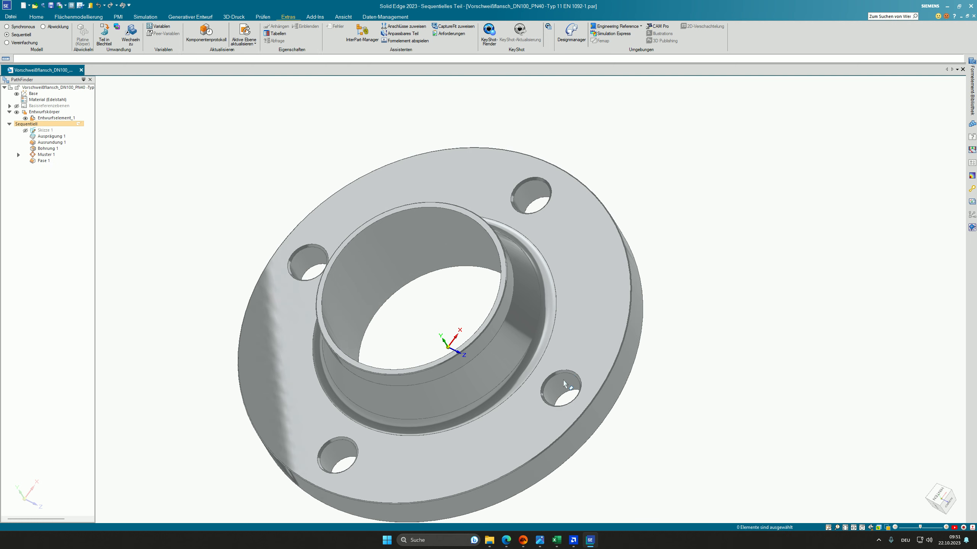
- Set the number of bolt holes in the circular pattern to 8
{"action": "left_click", "coordinate": [563, 386]}
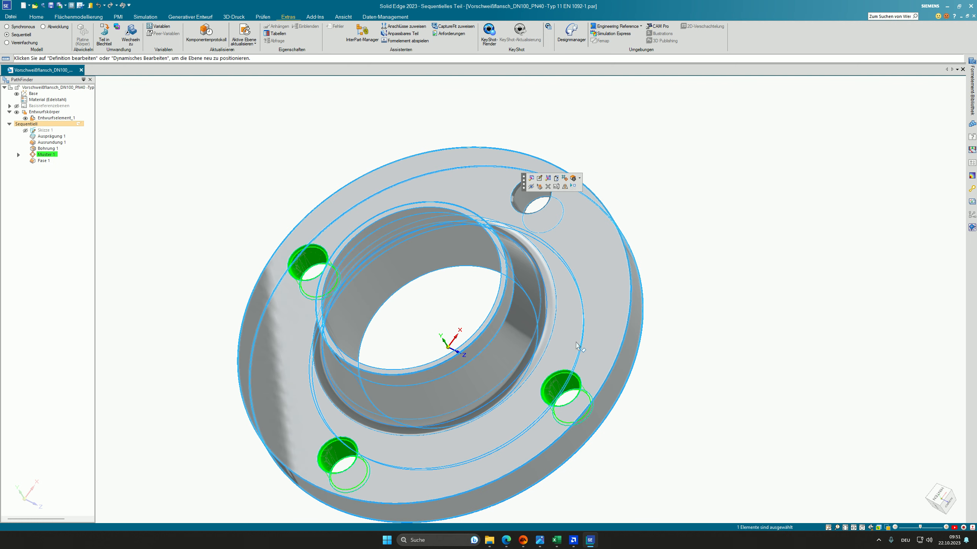
{"action": "left_click", "coordinate": [530, 178]}
{"action": "left_click", "coordinate": [359, 218]}
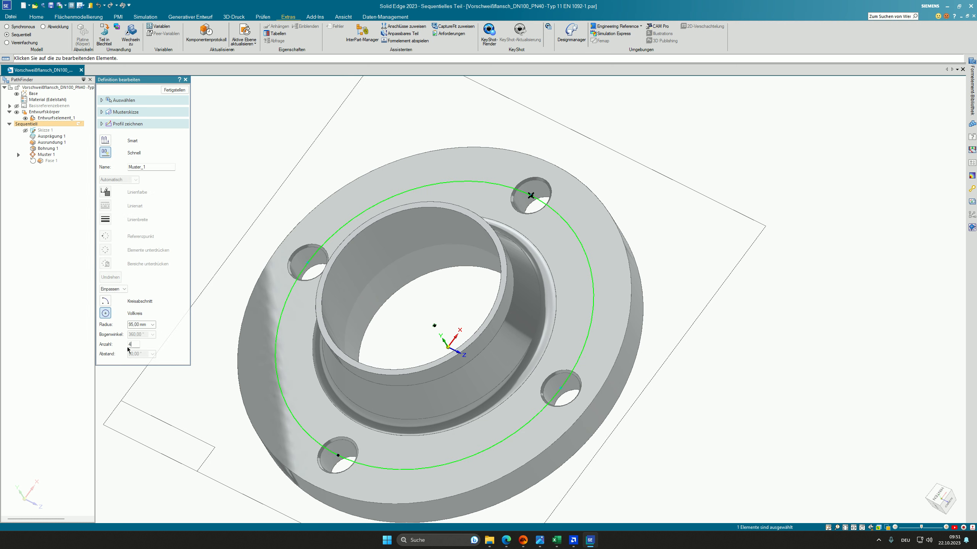
{"action": "type", "text": "8"}
{"action": "key", "text": "Return"}
{"action": "right_click", "coordinate": [658, 169]}
{"action": "left_click", "coordinate": [624, 140]}
{"action": "middle_click_drag", "start_coordinate": [630, 148], "coordinate": [148, 177]}
- Set the setback of the chamfer on the neck end and flange rims to 1 mm
{"action": "left_click", "coordinate": [43, 161]}
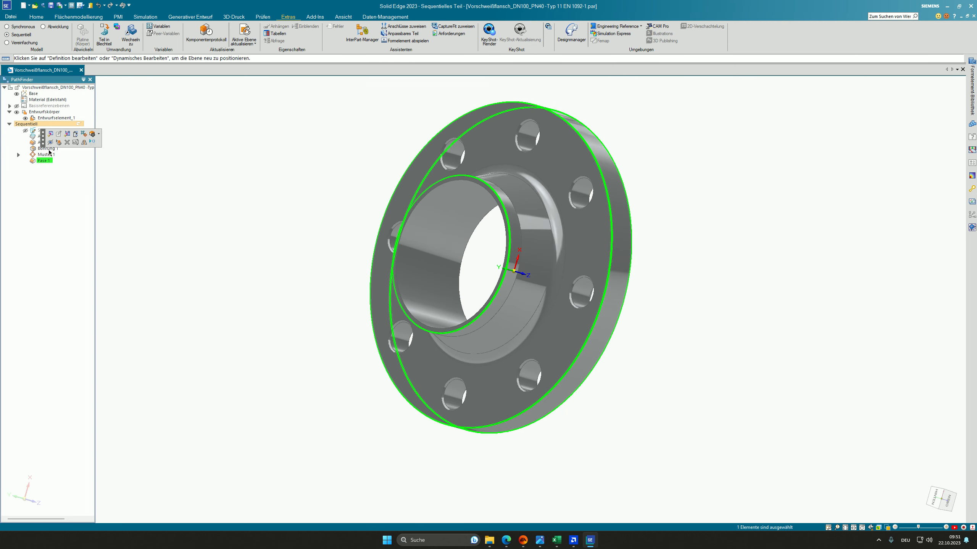
{"action": "middle_click_drag", "start_coordinate": [514, 233], "coordinate": [386, 226]}
{"action": "type", "text": "1"}
{"action": "key", "text": "Return"}
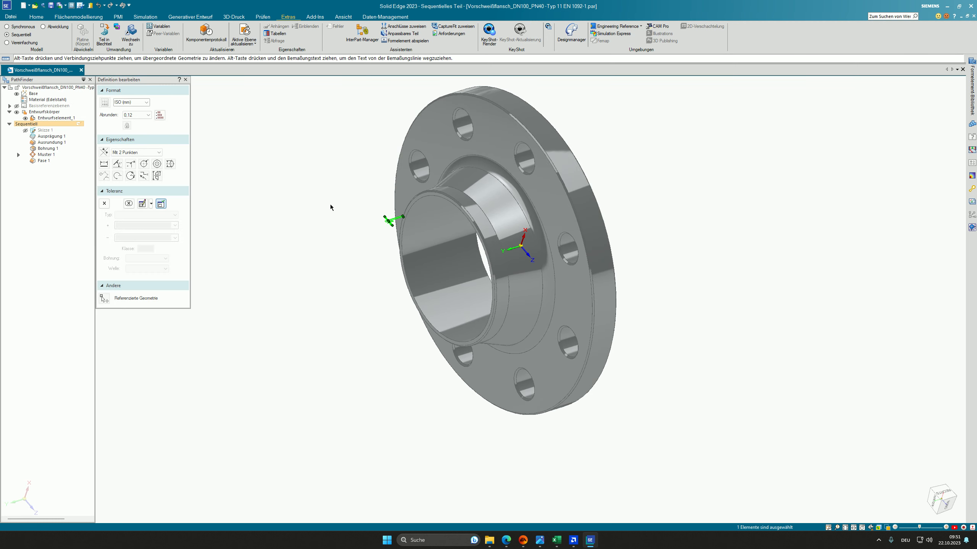
{"action": "key", "text": "Escape"}
{"action": "key", "text": "Escape"}
{"action": "middle_click_drag", "start_coordinate": [581, 145], "coordinate": [527, 250]}
- Examine the DN 125 column of the Excel dimension table alongside the flange data sheet
{"action": "left_click_drag", "start_coordinate": [976, 100], "coordinate": [733, 63]}
{"action": "left_click", "coordinate": [549, 148]}
{"action": "left_click_drag", "start_coordinate": [544, 154], "coordinate": [546, 226]}
{"action": "left_click", "coordinate": [562, 226]}
{"action": "key", "text": "Escape"}
{"action": "left_click_drag", "start_coordinate": [541, 153], "coordinate": [545, 227]}
{"action": "left_click", "coordinate": [551, 238]}
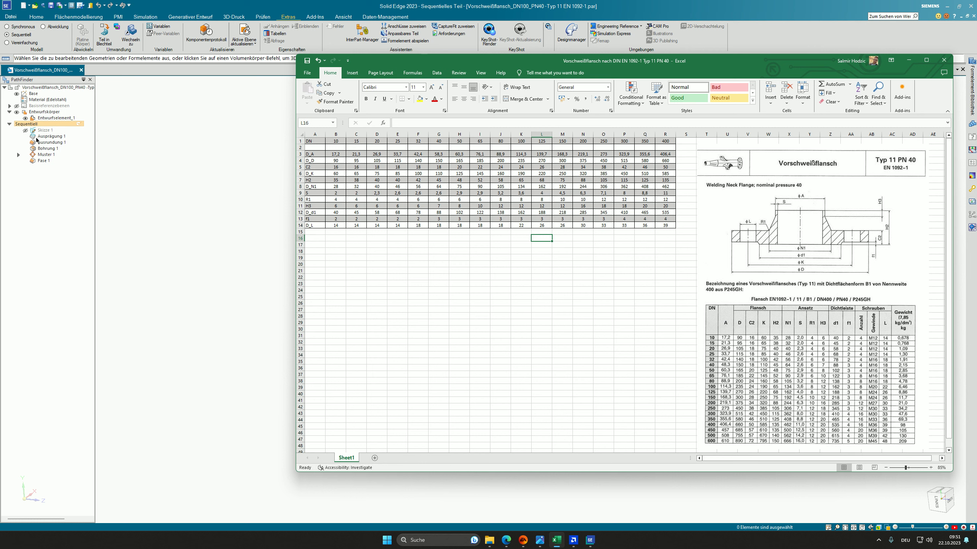
{"action": "left_click", "coordinate": [909, 61]}
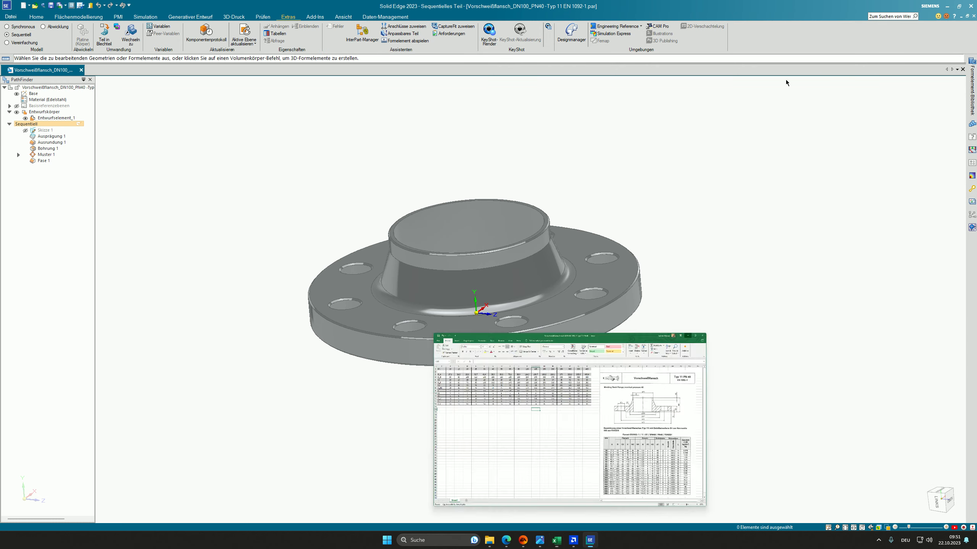
{"action": "left_click", "coordinate": [51, 142]}
{"action": "left_click", "coordinate": [243, 165]}
{"action": "middle_click_drag", "start_coordinate": [377, 213], "coordinate": [388, 233]}
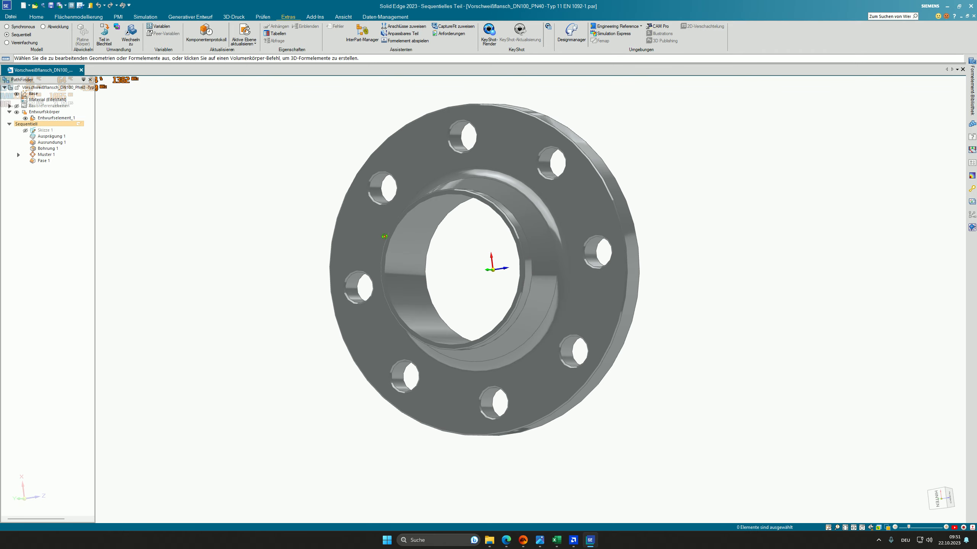
{"action": "middle_click_drag", "start_coordinate": [433, 255], "coordinate": [411, 164]}
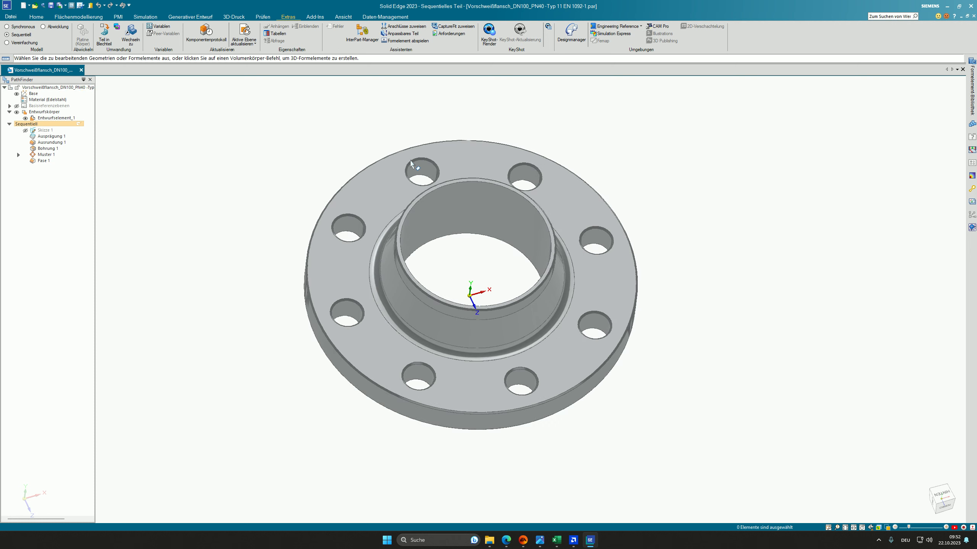